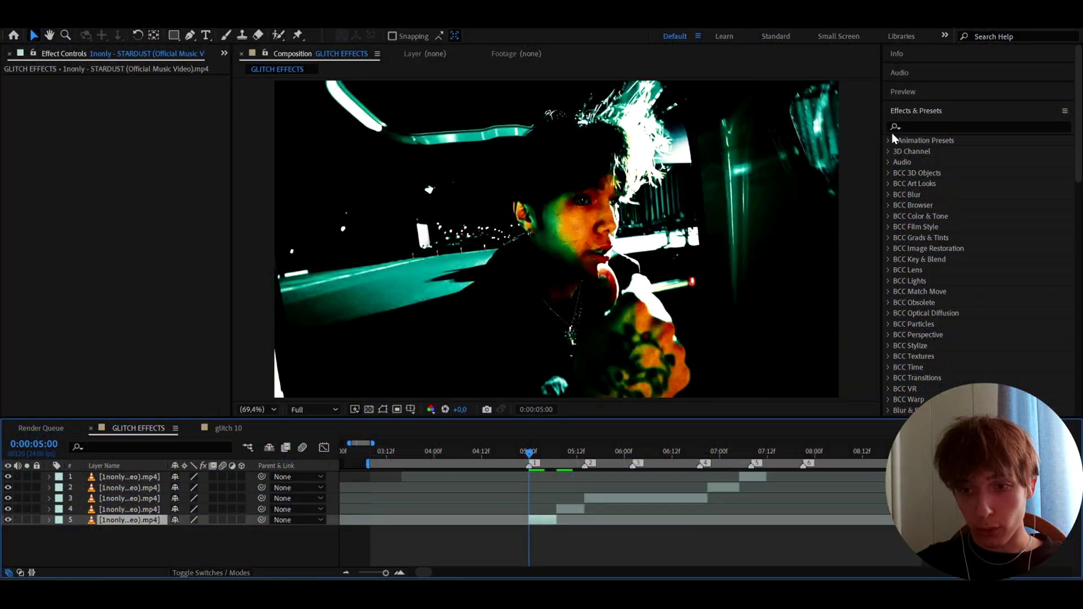
- Search the effects and presets for "glitch" and expose the user's glitch presets
left_click(887, 139)
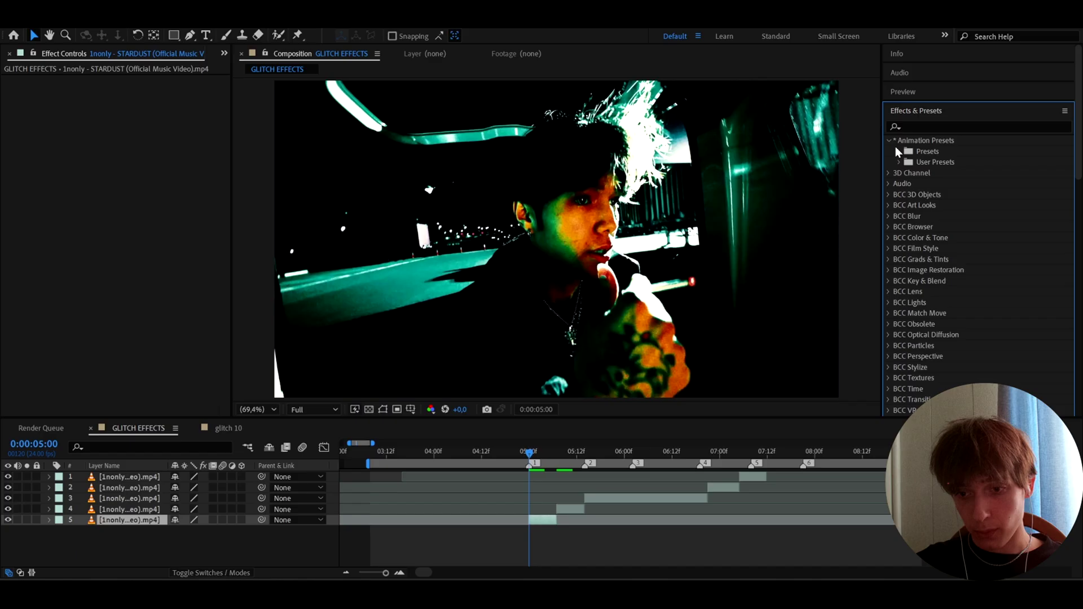
left_click(937, 128)
type("glitch")
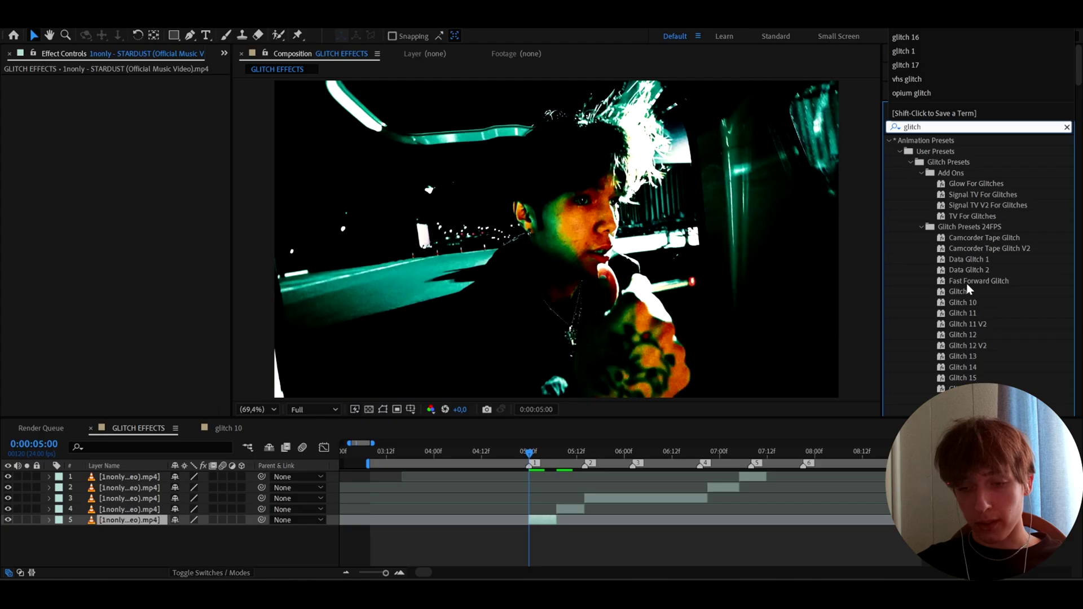
scroll(968, 286, "down", 10)
scroll(966, 283, "up", 10)
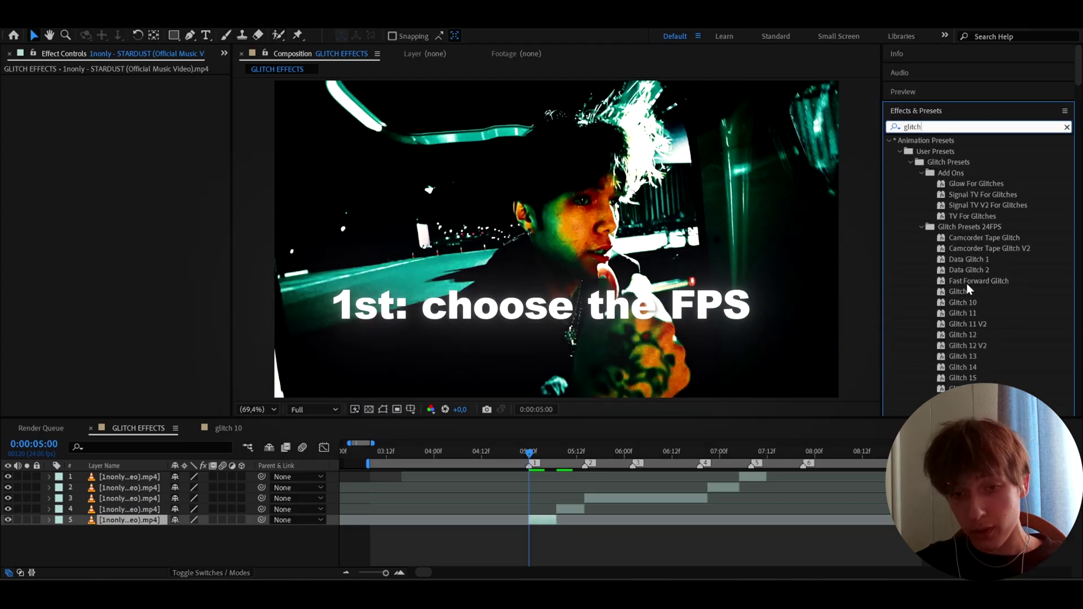
- Browse the add-ons, 24FPS and 15FPS folders of the glitch presets to compare the available frame-rate versions
left_click(57, 28)
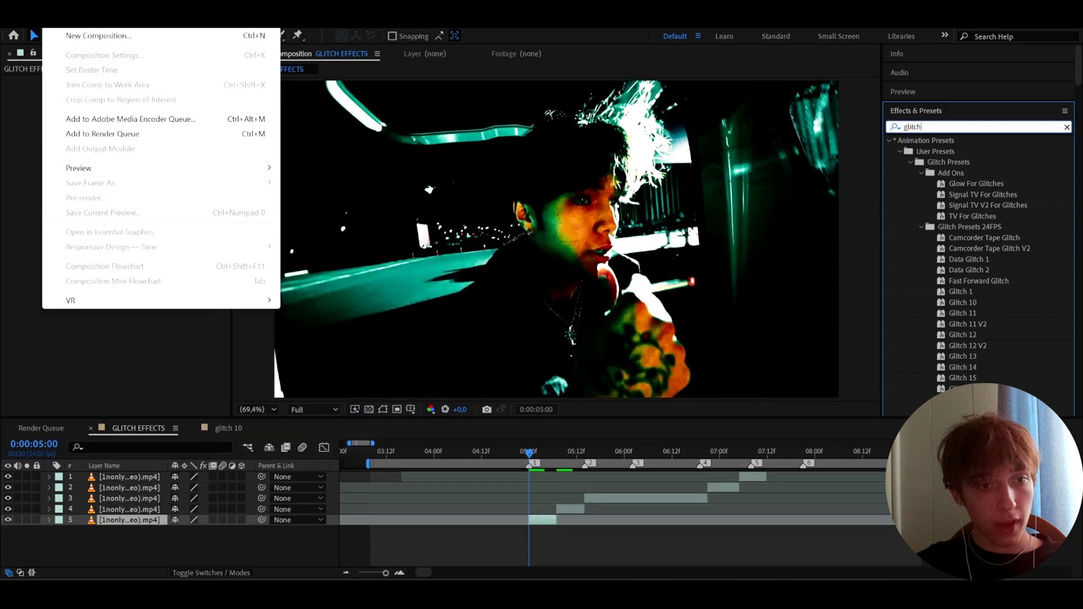
left_click(964, 232)
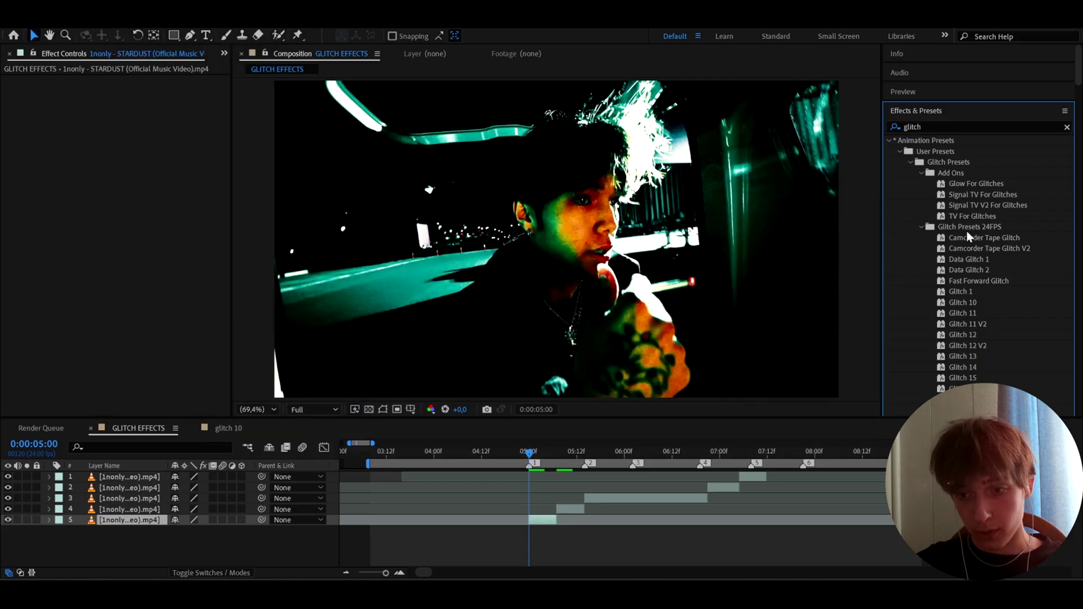
scroll(971, 245, "down", 15)
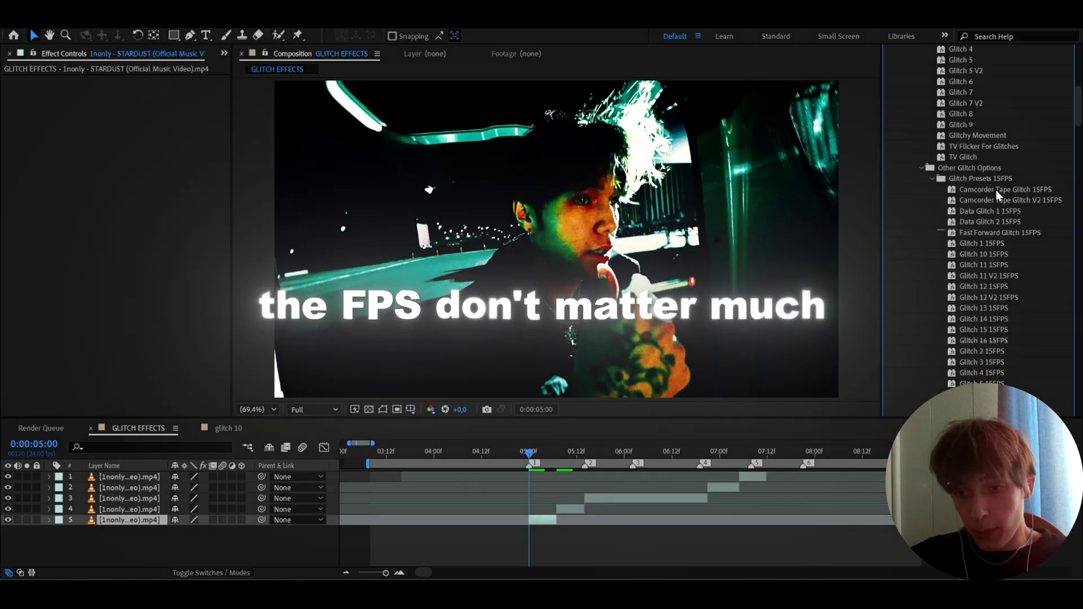
scroll(996, 224, "up", 20)
scroll(996, 224, "down", 8)
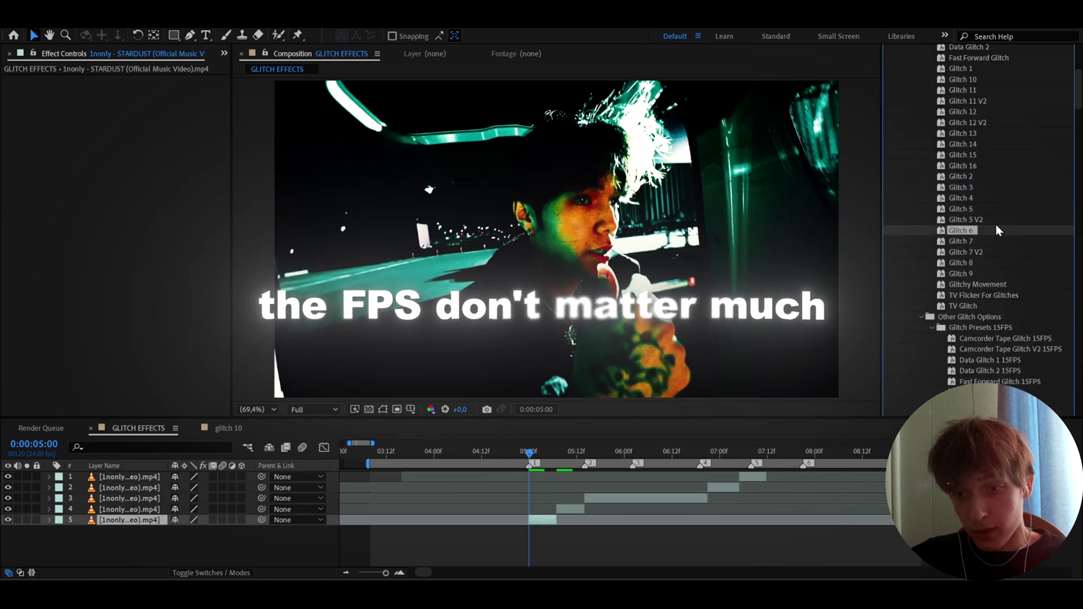
left_click(996, 228)
scroll(996, 228, "up", 5)
- Add an adjustment layer above the clip starting at 0:00:05:00, split it there and delete the part before
left_click(537, 520)
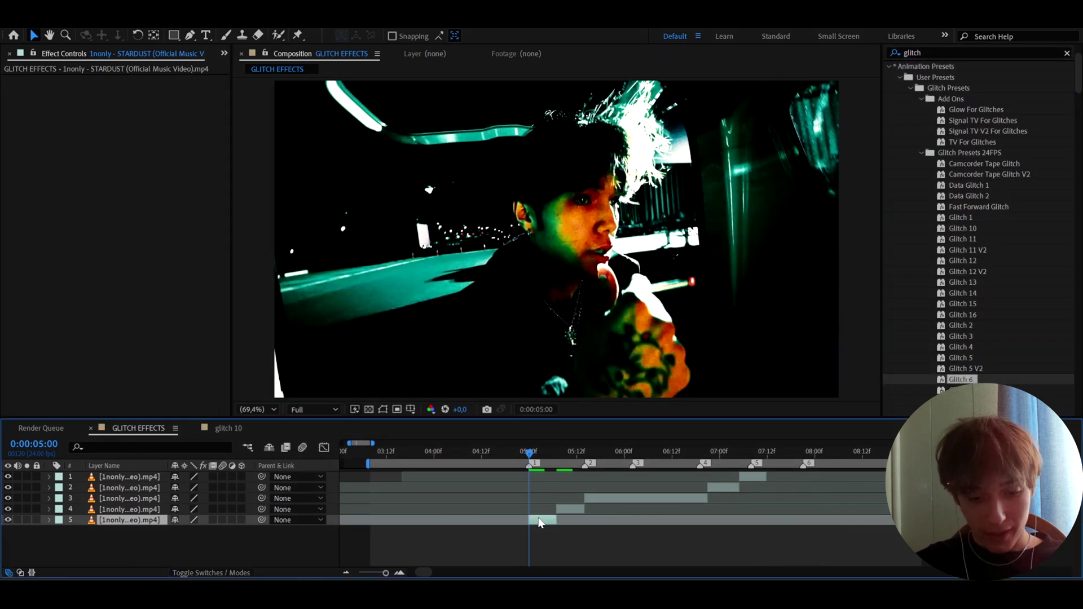
key("ctrl+alt+y")
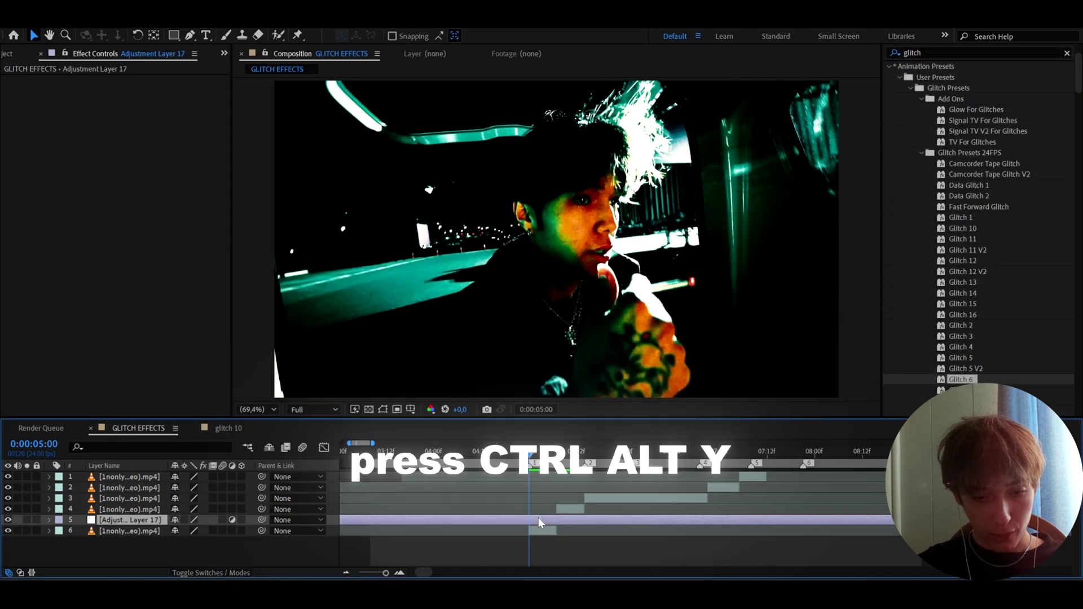
key("ctrl+shift+d")
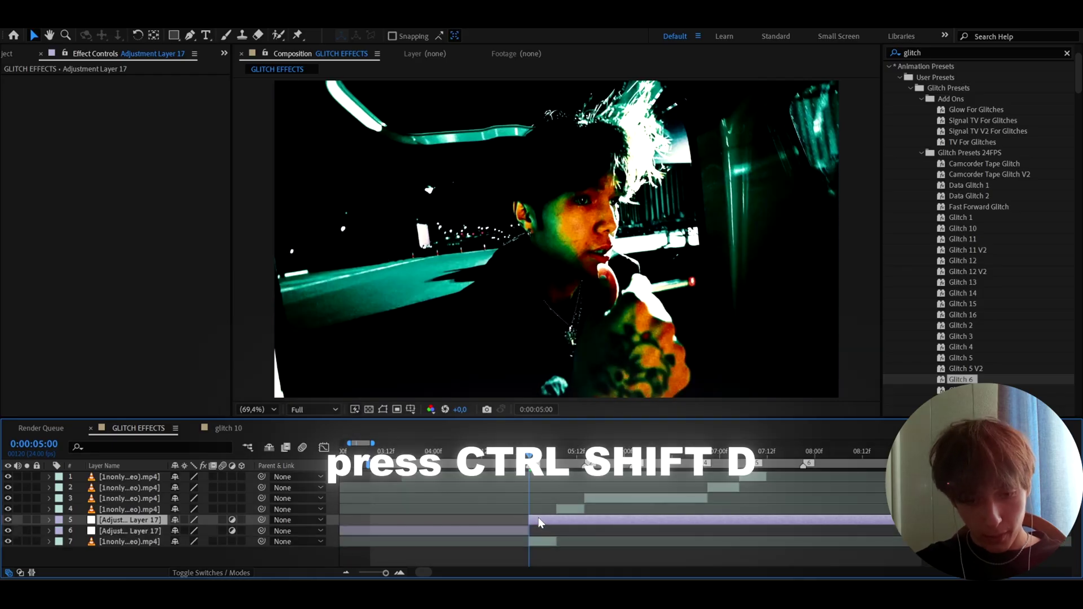
left_click(518, 533)
scroll(518, 533, "up", 3)
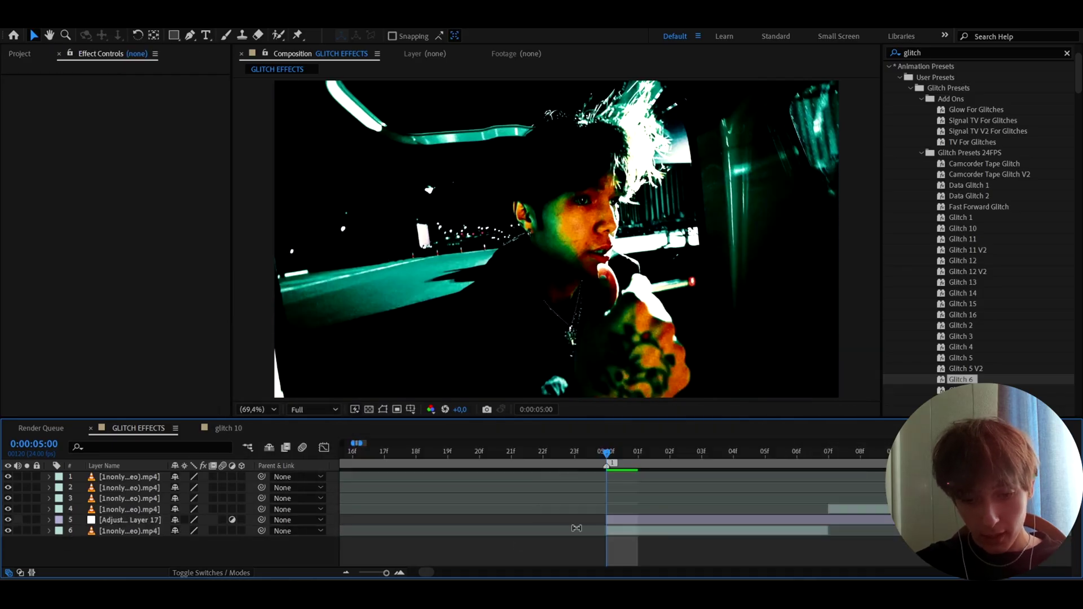
- Apply the 24FPS preset Glitch 1 to the adjustment layer and preview its frames up to 0:00:05:04
left_click(616, 522)
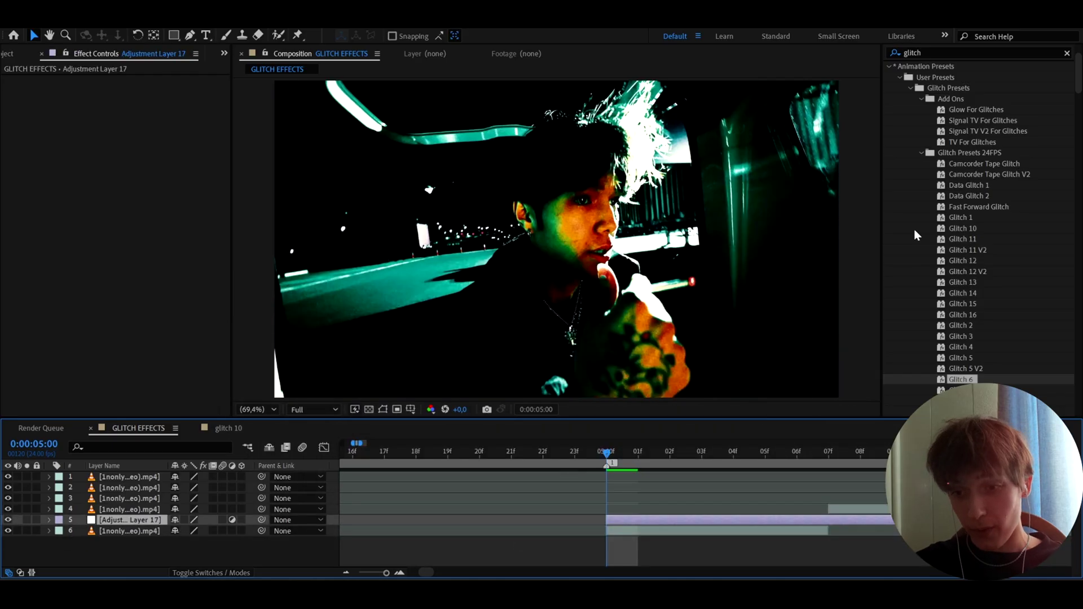
left_click(956, 219)
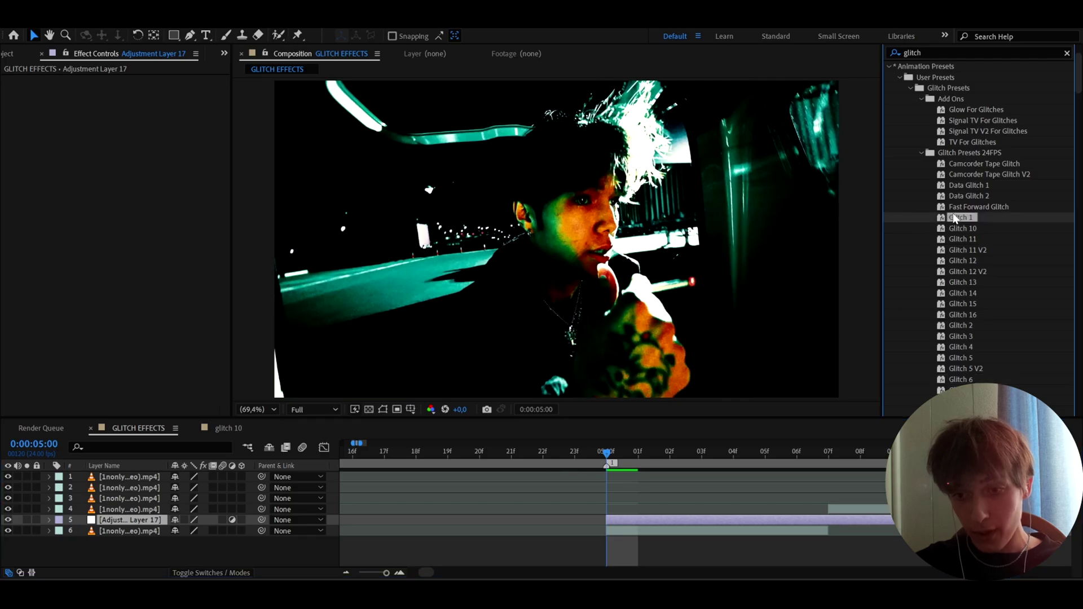
left_click_drag(959, 218, 684, 517)
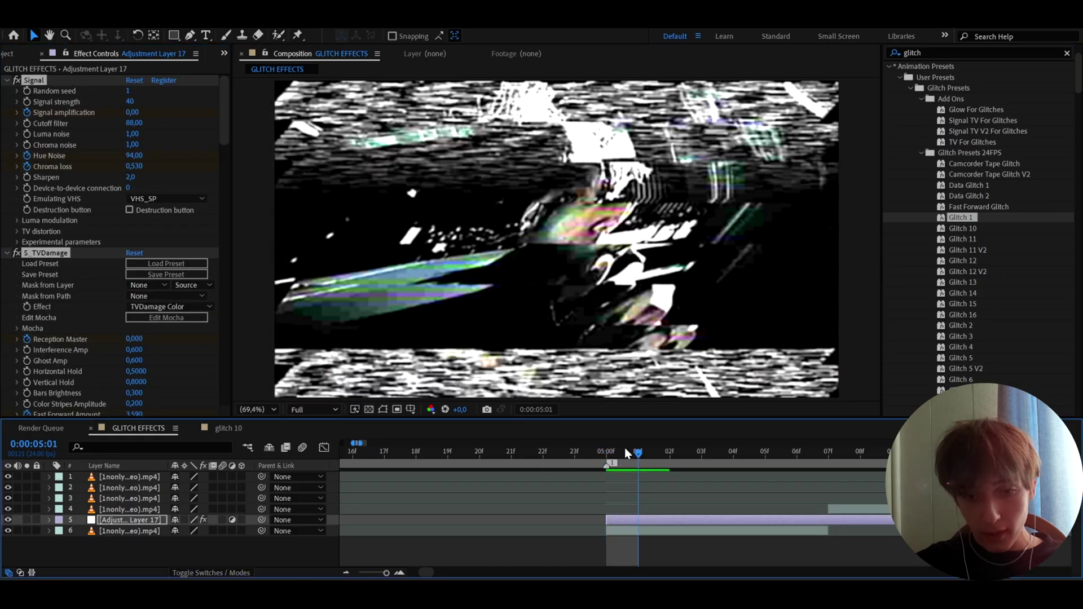
left_click_drag(624, 448, 720, 451)
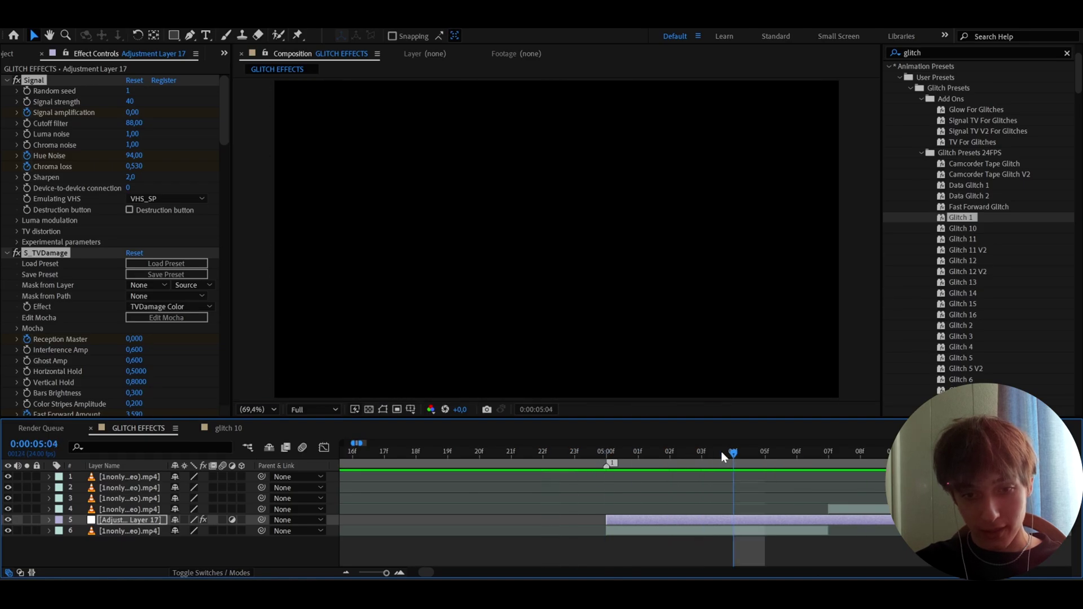
- Reveal the adjustment layer's keyframes, enlarge the timeline and examine where the last keyframes fall
key("u")
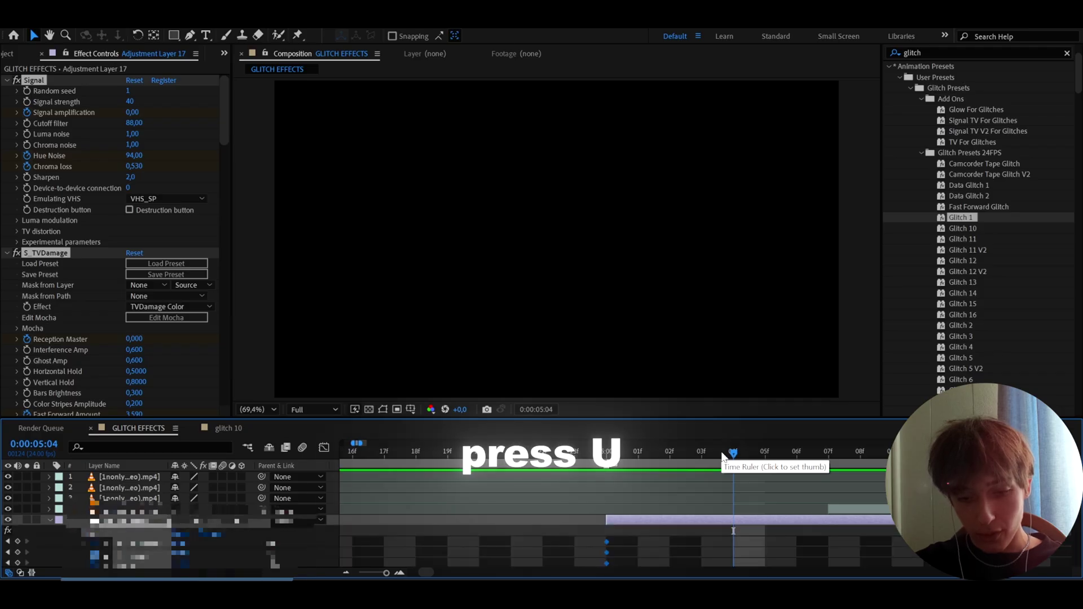
key("minus")
scroll(690, 520, "down", 5)
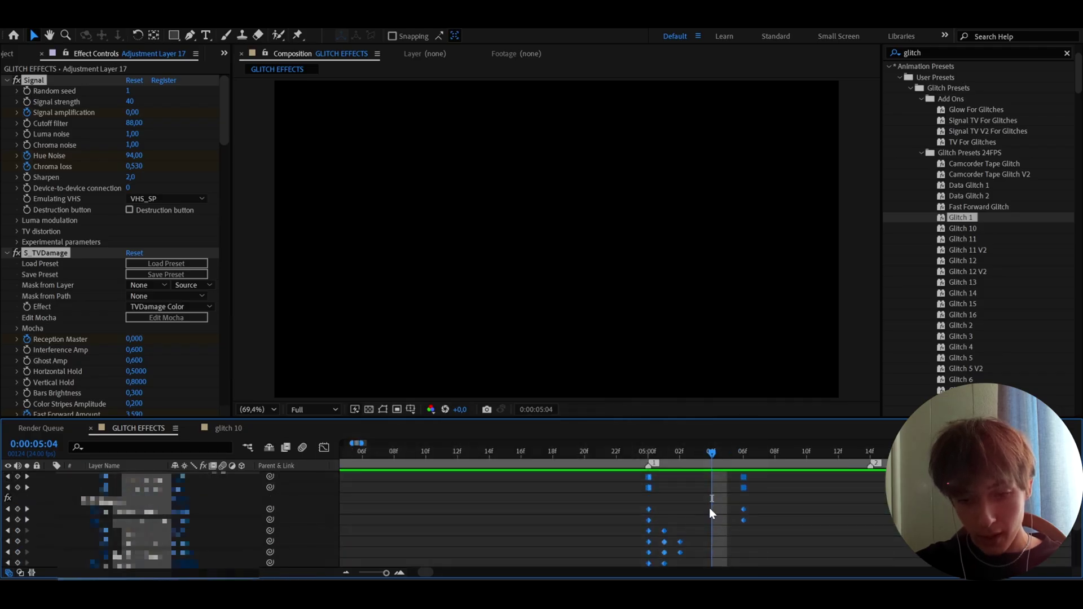
left_click(749, 451)
scroll(753, 465, "up", 5)
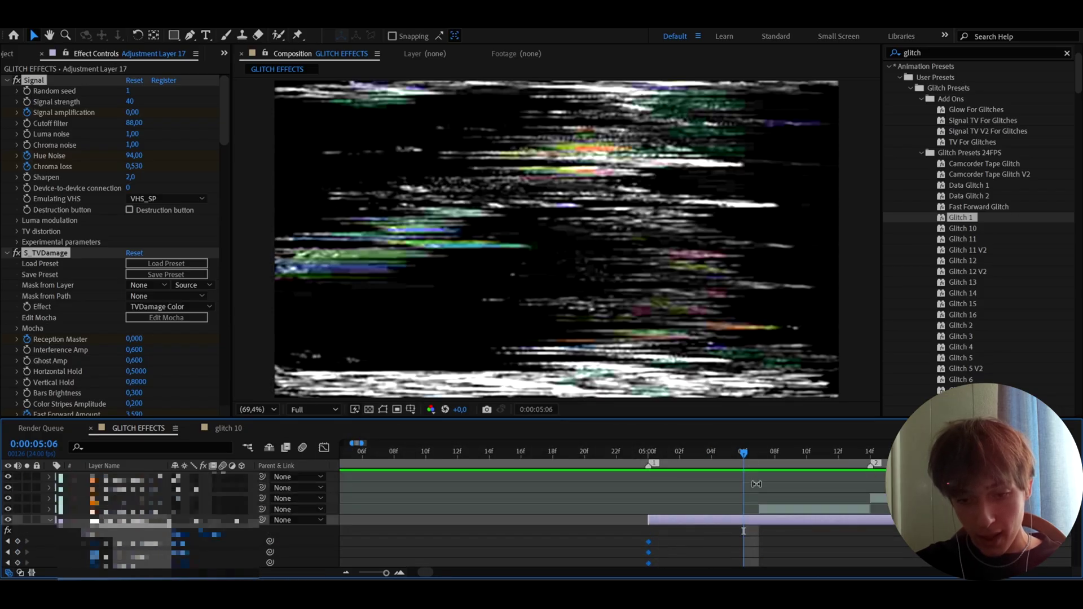
scroll(757, 484, "down", 5)
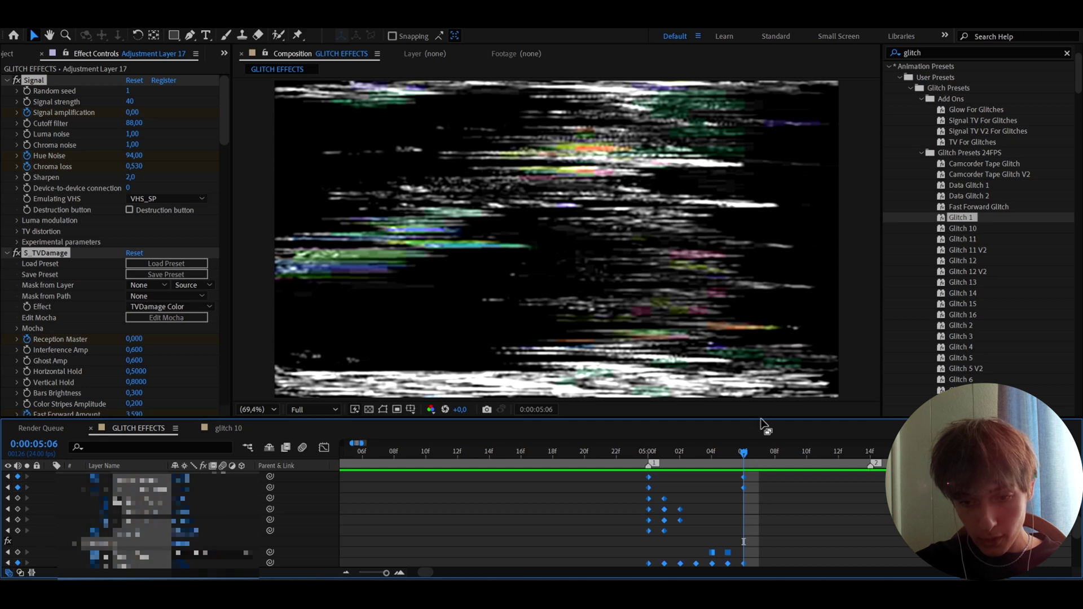
left_click_drag(764, 418, 763, 369)
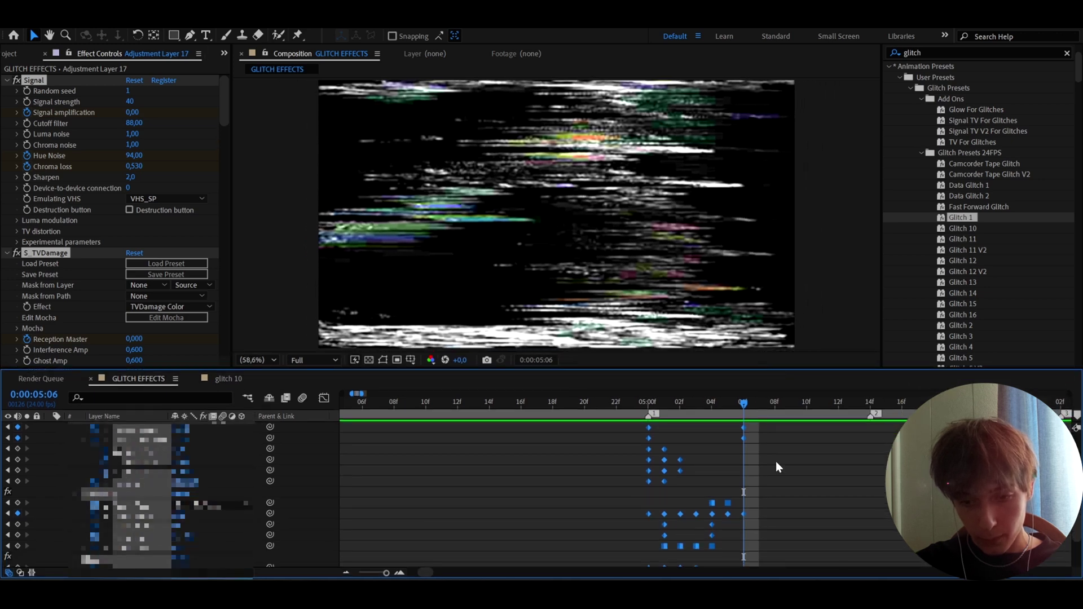
scroll(776, 462, "up", 5)
- Split the adjustment layer at 0:00:05:07, delete the remainder and preview the trimmed glitch
left_click(759, 403)
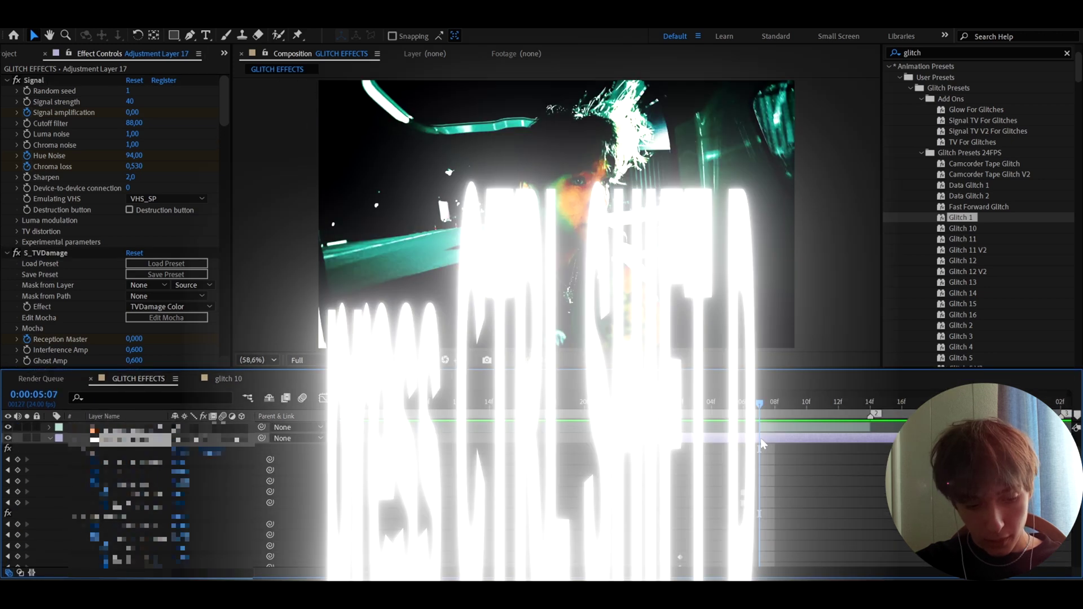
key("ctrl+shift+d")
key("Delete")
left_click(743, 404)
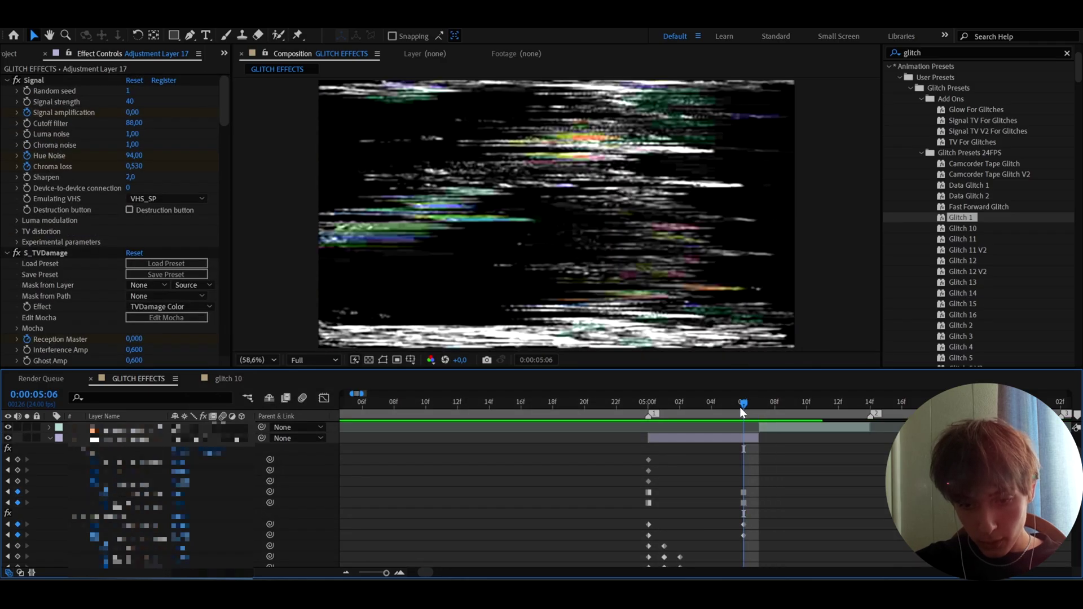
left_click(744, 492)
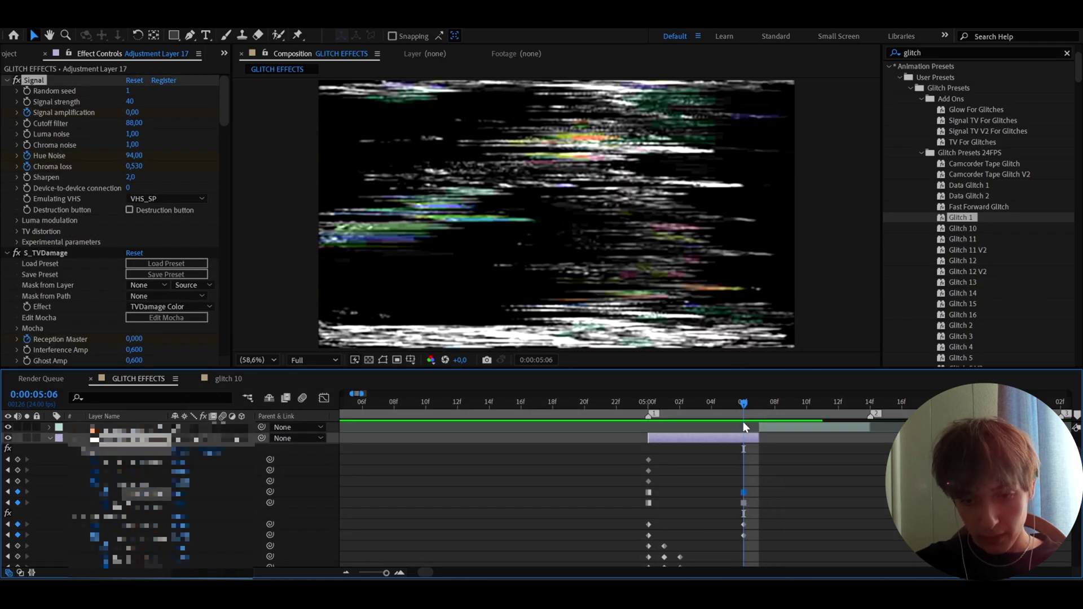
left_click_drag(741, 401, 672, 435)
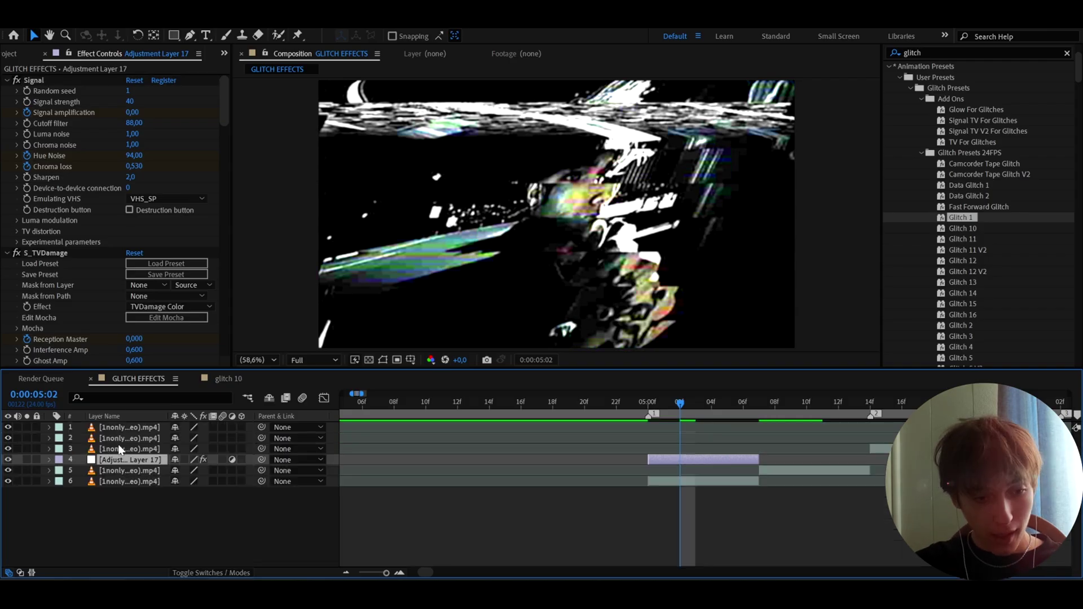
- Rename the Glitch 1 adjustment layer as 1
key("Return")
type("1")
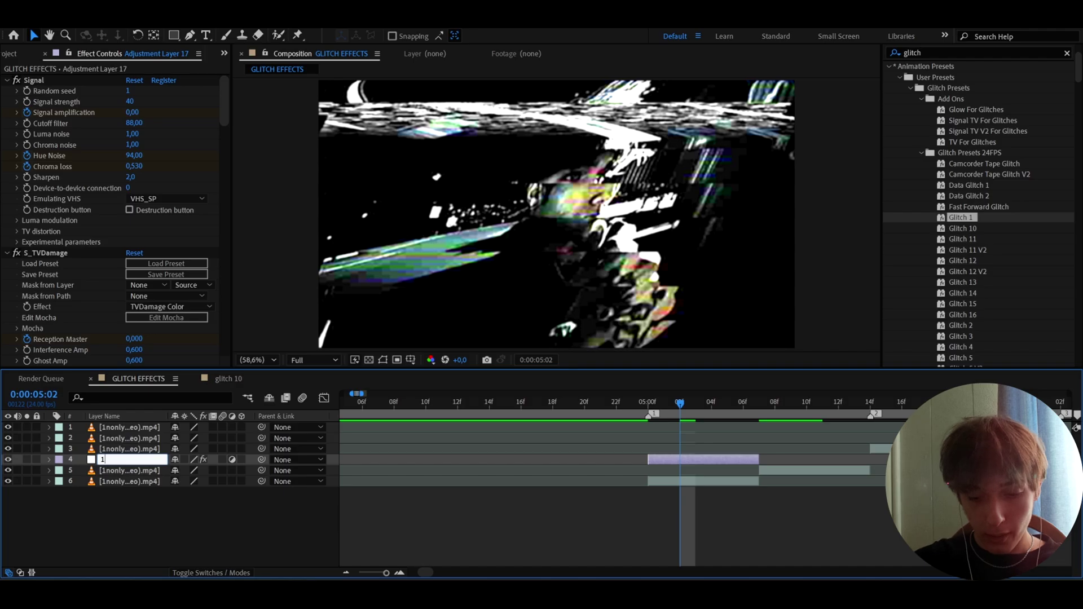
key("Return")
- Add a second adjustment layer above layer 1, split it at 0:00:05:00 and delete the part before
mouse_move(673, 403)
left_mouse_down()
mouse_move(617, 413)
mouse_move(673, 414)
left_mouse_up()
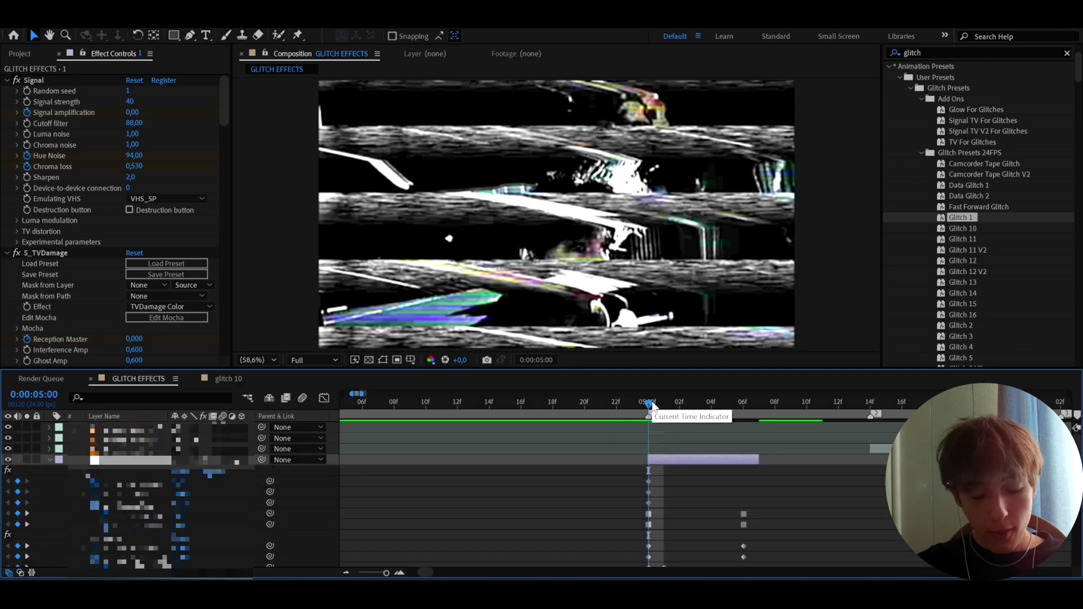
key("ctrl+alt+y")
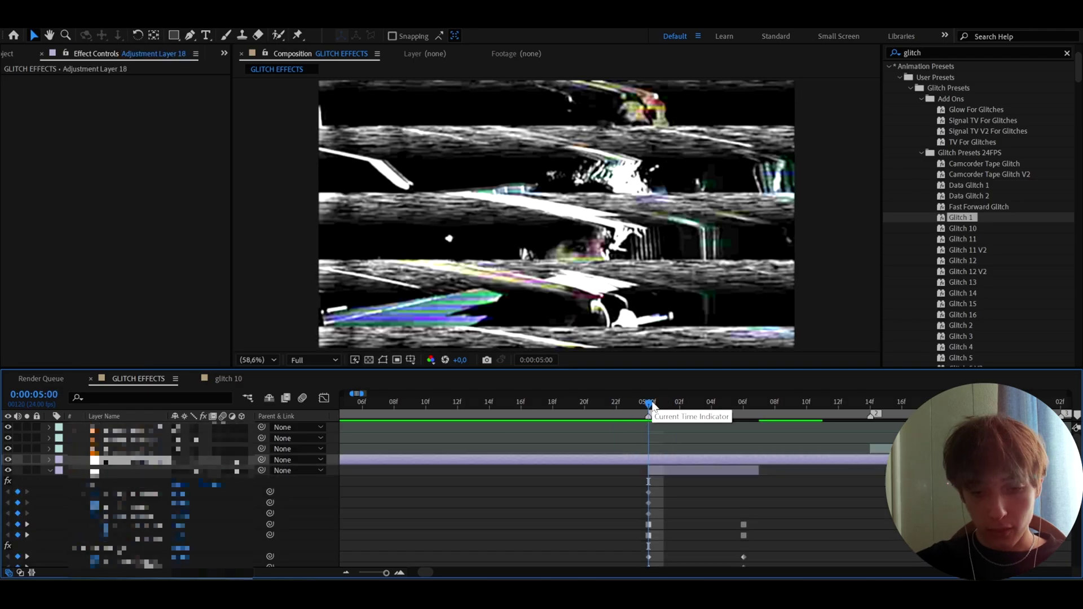
key("ctrl+shift+d")
left_click(634, 475)
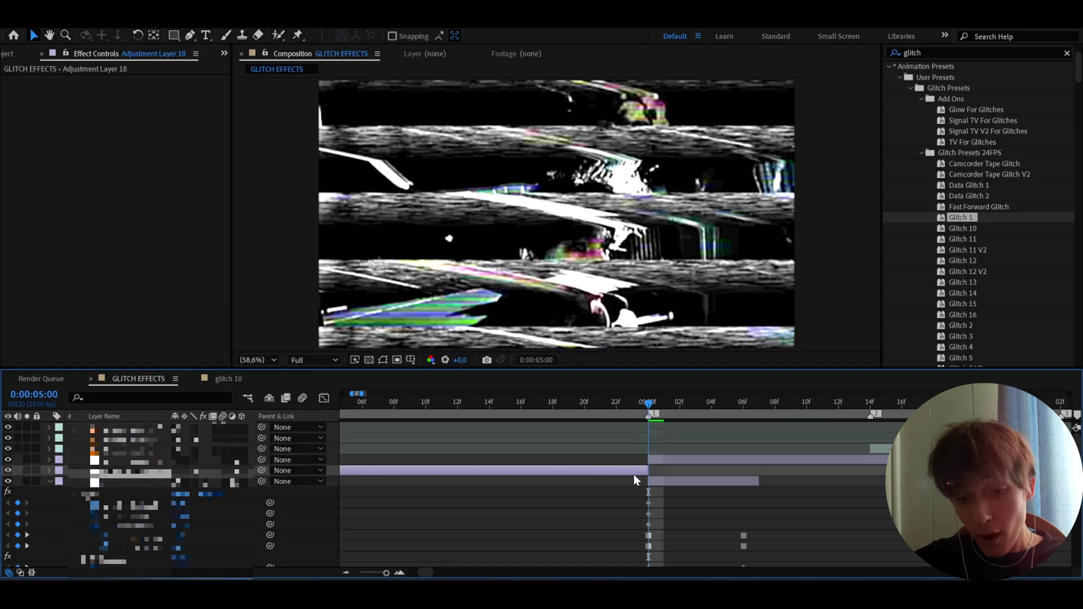
key("Delete")
- Split the second adjustment layer at 0:00:05:07, delete the remainder and scrub back to 0:00:05:01
left_click(691, 451)
left_click(706, 459)
left_click(754, 402)
key("ctrl+shift+d")
key("Delete")
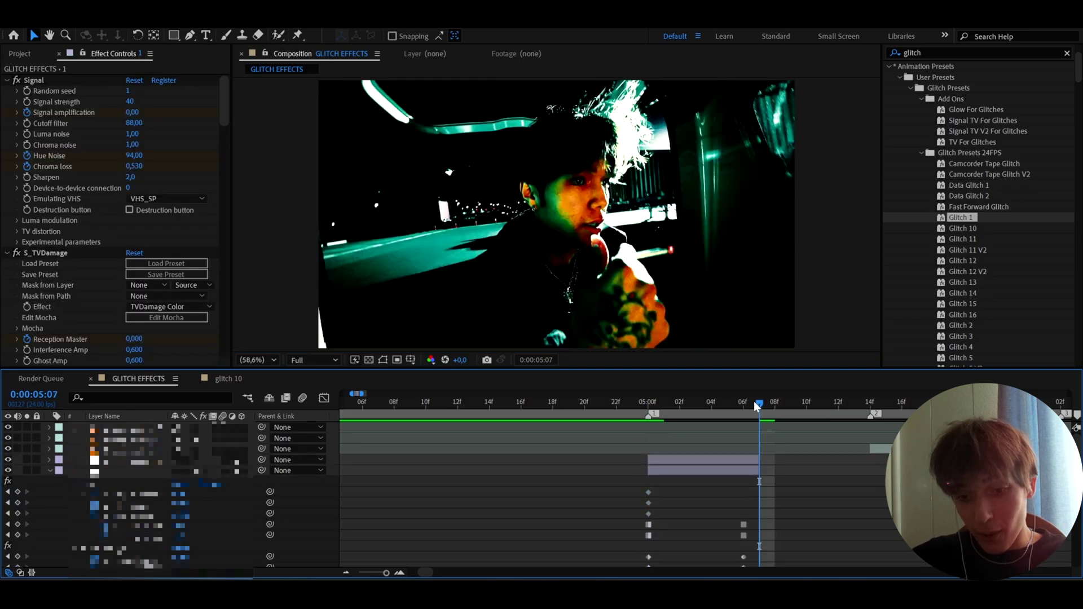
left_click_drag(754, 401, 660, 438)
key("alt+bracketright")
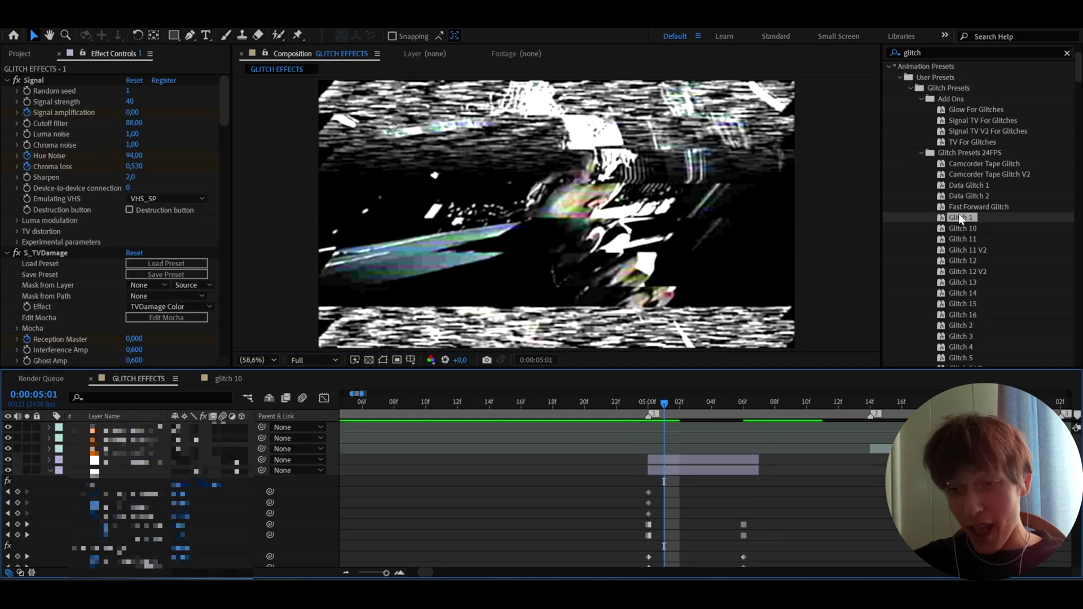
- Apply the Signal TV For Glitches add-on to the upper adjustment layer at 0:00:05:00 and preview frames through 0:00:05:03
left_click(691, 459)
key("Page_Up")
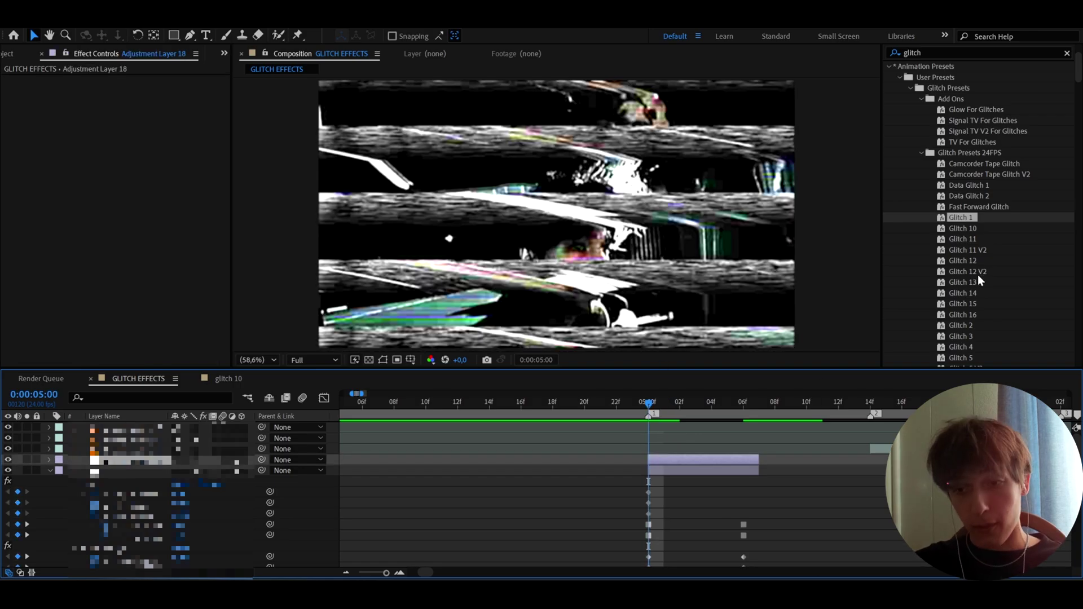
left_click(969, 120)
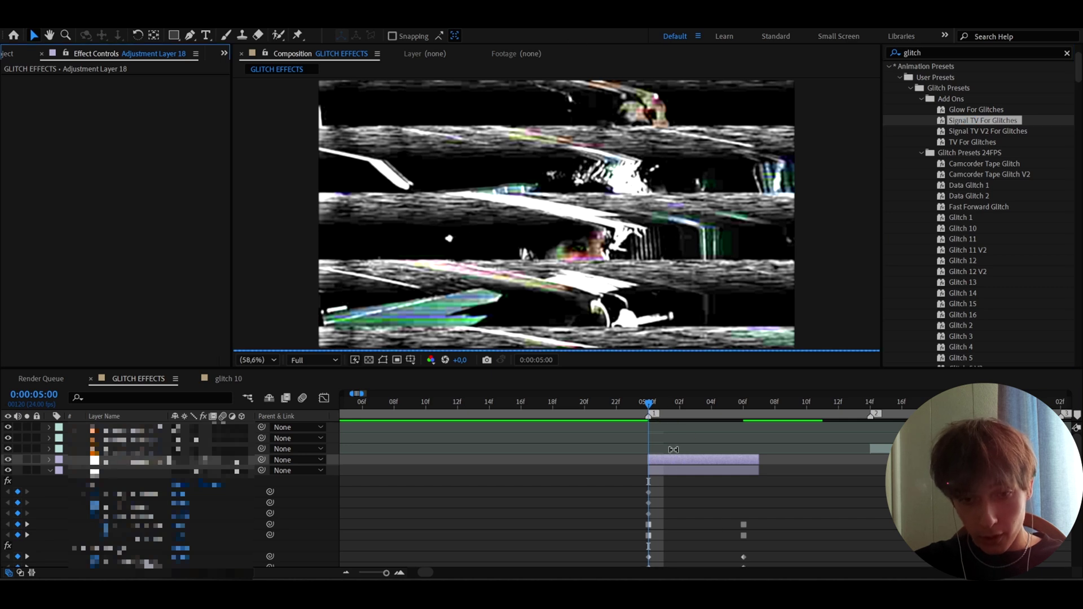
left_click(663, 398)
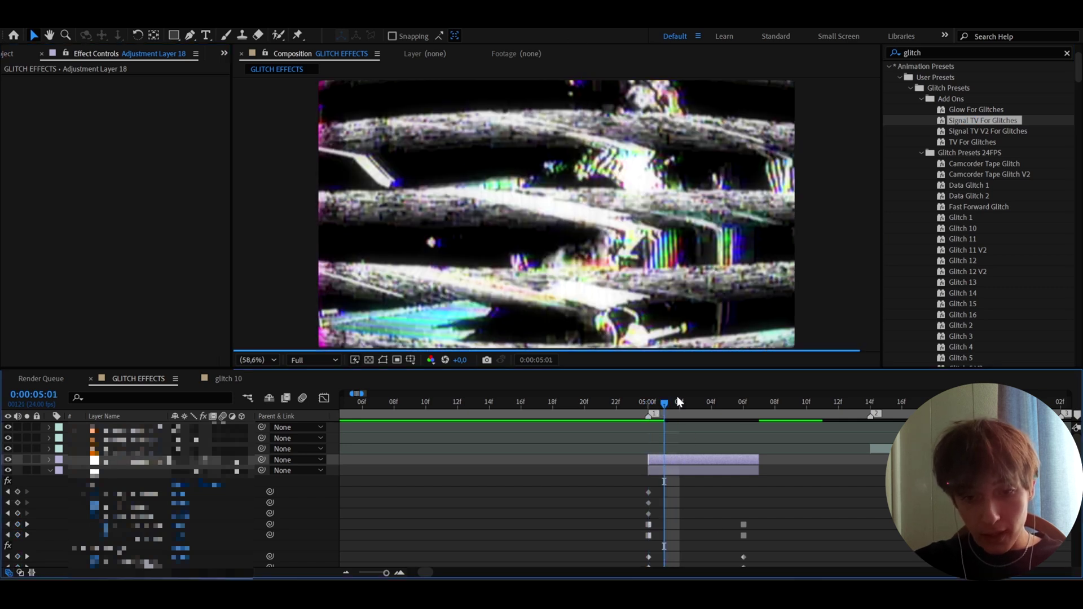
left_click(679, 401)
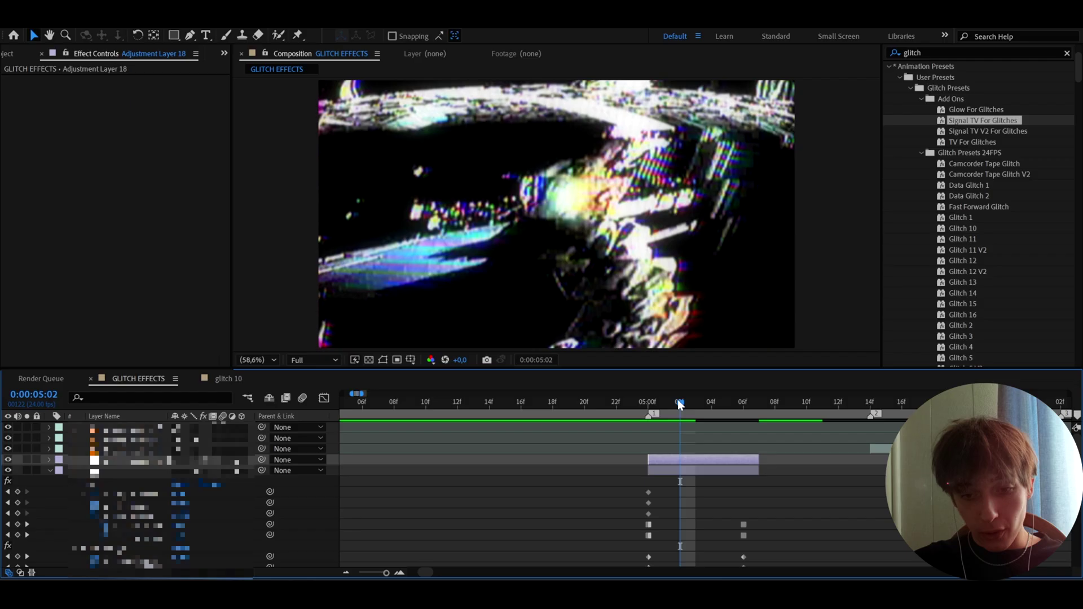
mouse_move(679, 401)
left_mouse_down()
mouse_move(644, 407)
mouse_move(692, 407)
left_mouse_up()
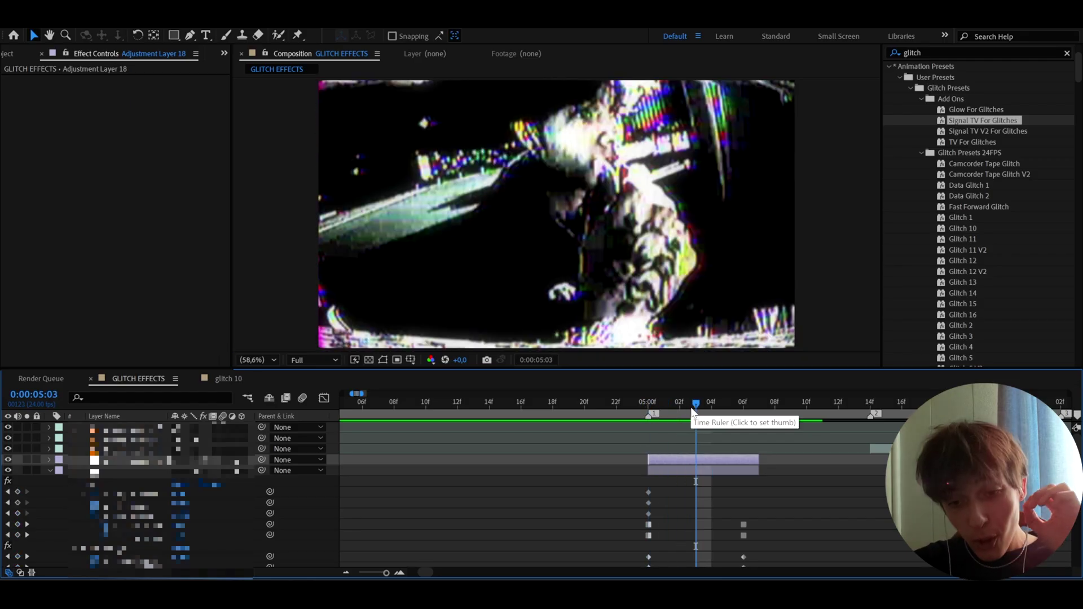
- Scrub the composition from 0:00:05:03 to the second marker at 0:00:05:14
left_click(679, 412)
left_click_drag(677, 411, 789, 423)
scroll(789, 426, "right", 3)
scroll(789, 426, "left", 3)
left_click_drag(684, 411, 770, 418)
scroll(811, 462, "right", 5)
scroll(811, 463, "left", 2)
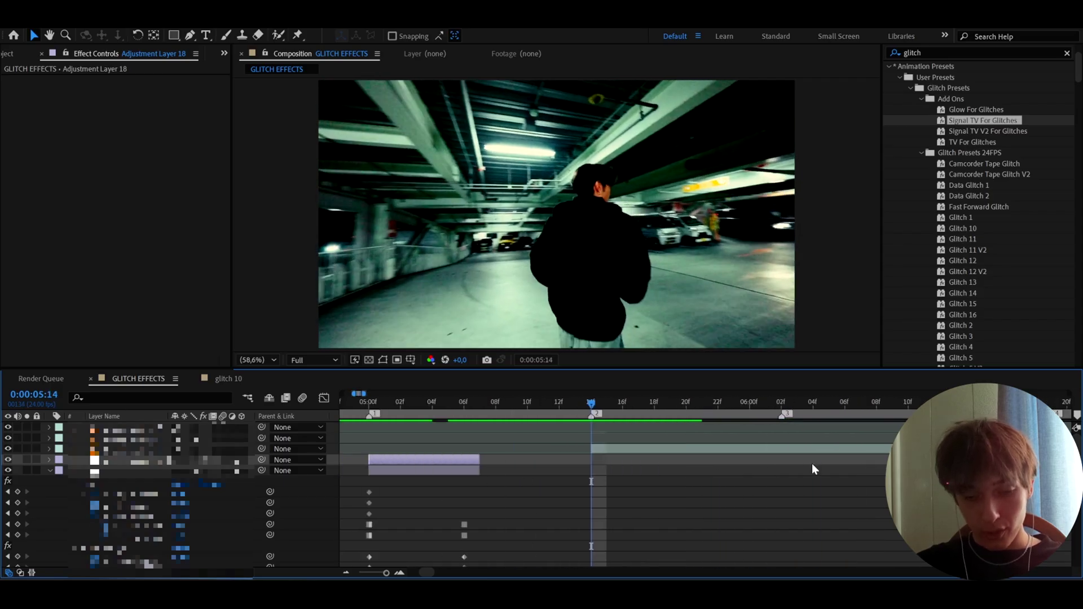
scroll(811, 463, "left", 2)
- Add an adjustment layer above the clip starting at the second marker, split it at 0:00:05:14 and delete the part before
left_click(649, 448)
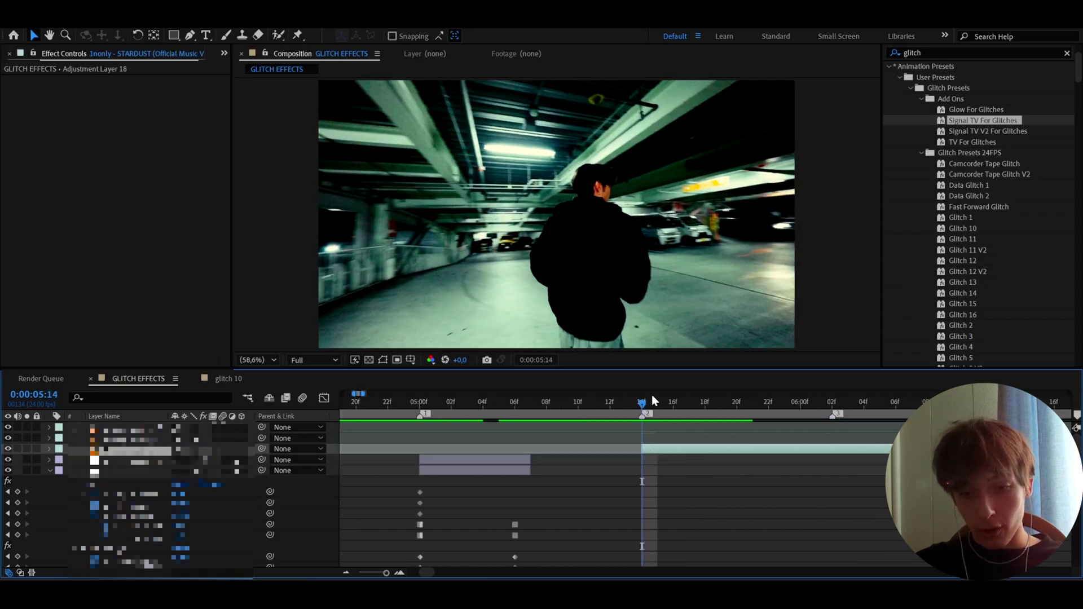
mouse_move(651, 400)
left_mouse_down()
mouse_move(738, 406)
mouse_move(642, 417)
left_mouse_up()
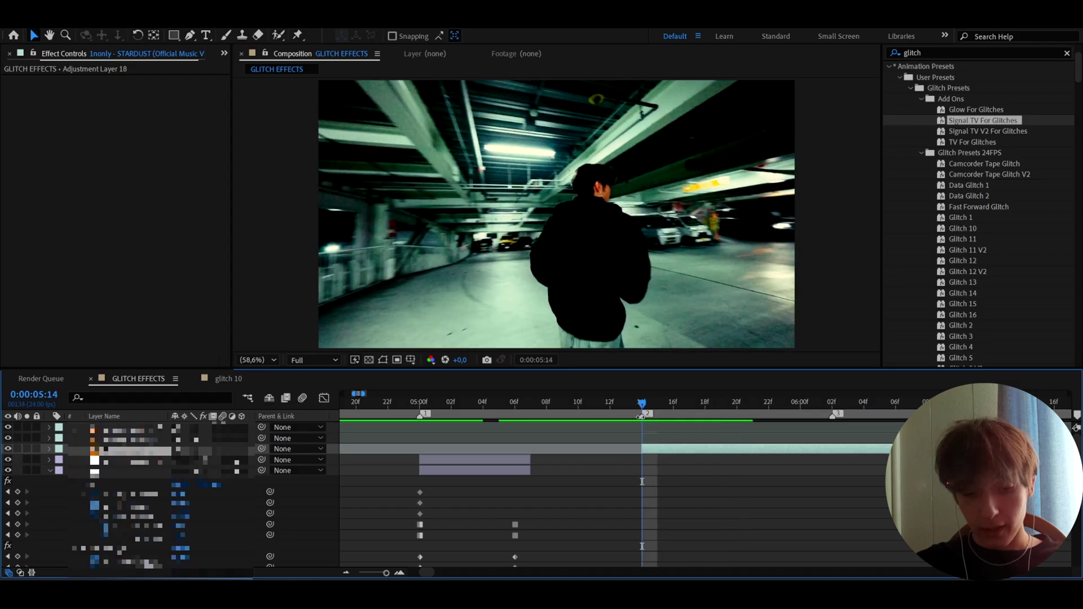
key("ctrl+alt+y")
key("ctrl+shift+d")
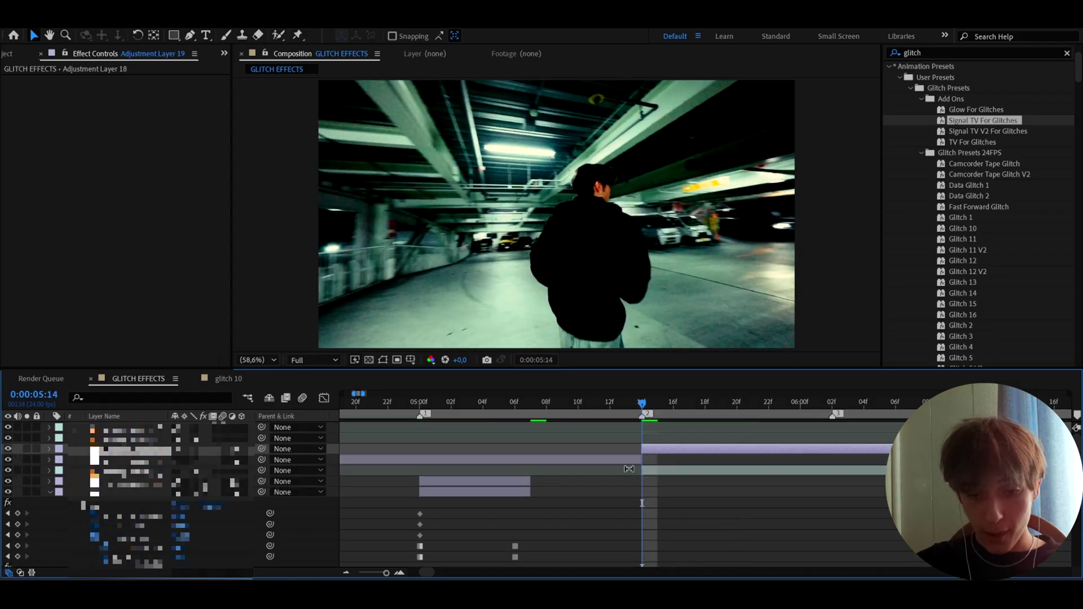
left_click(629, 468)
left_click(632, 458)
key("Delete")
left_click(656, 448)
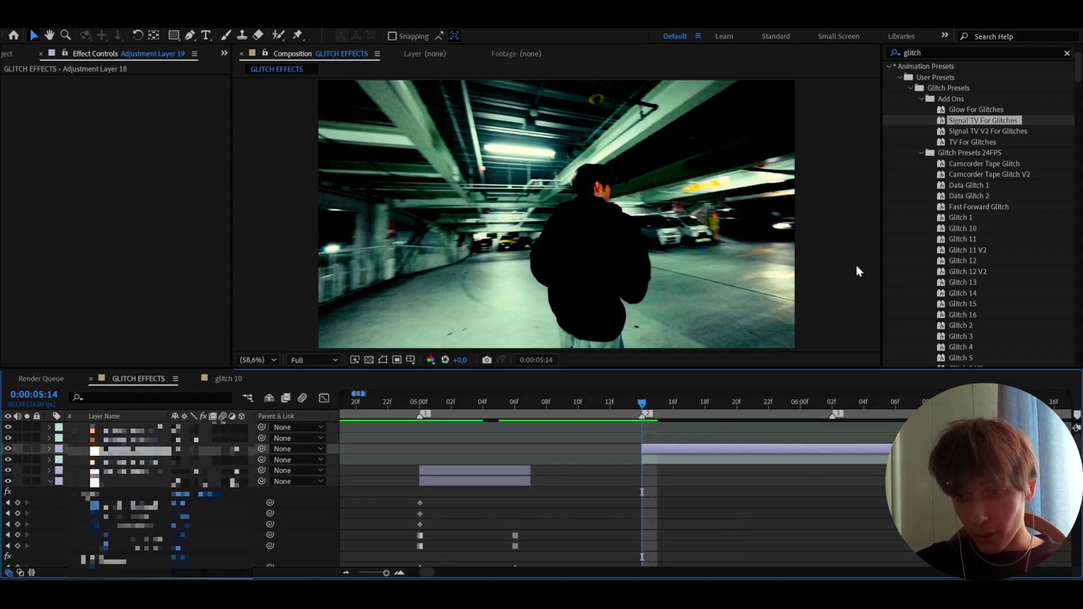
- Apply the Camcorder Tape Glitch preset to the new adjustment layer, reveal its keyframes and preview frames around 0:00:05:19
double_click(958, 164)
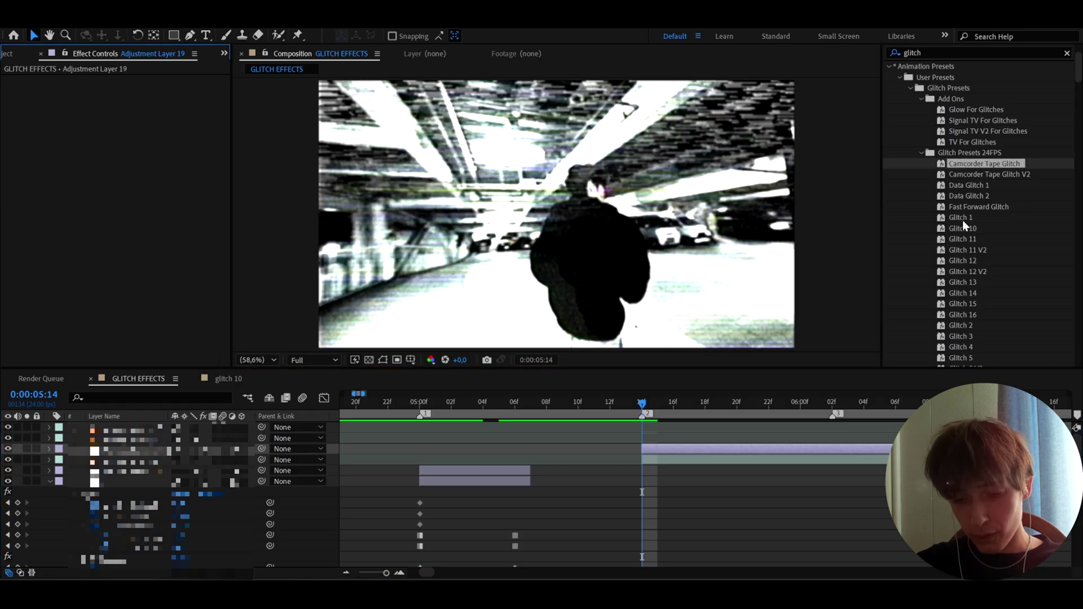
key("u")
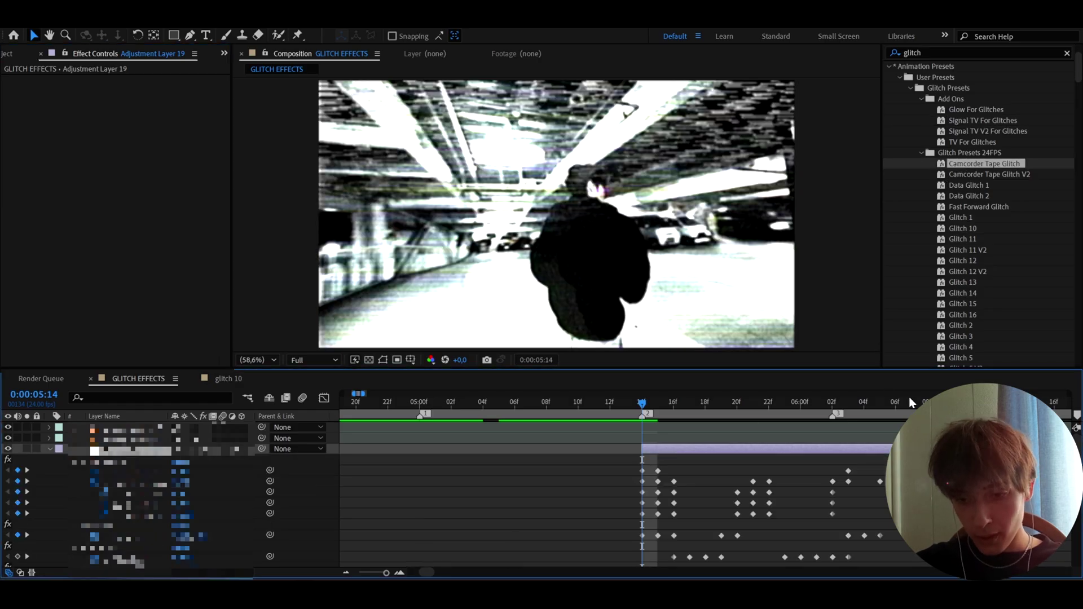
left_click(899, 410)
left_click_drag(907, 405, 724, 436)
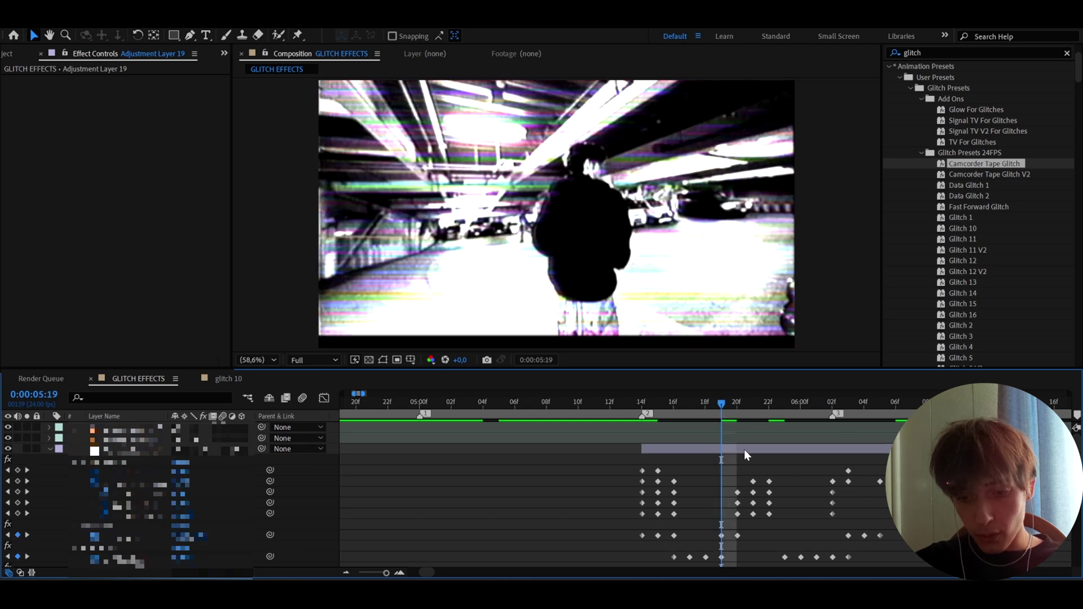
left_click(752, 449)
left_click_drag(911, 449, 784, 463)
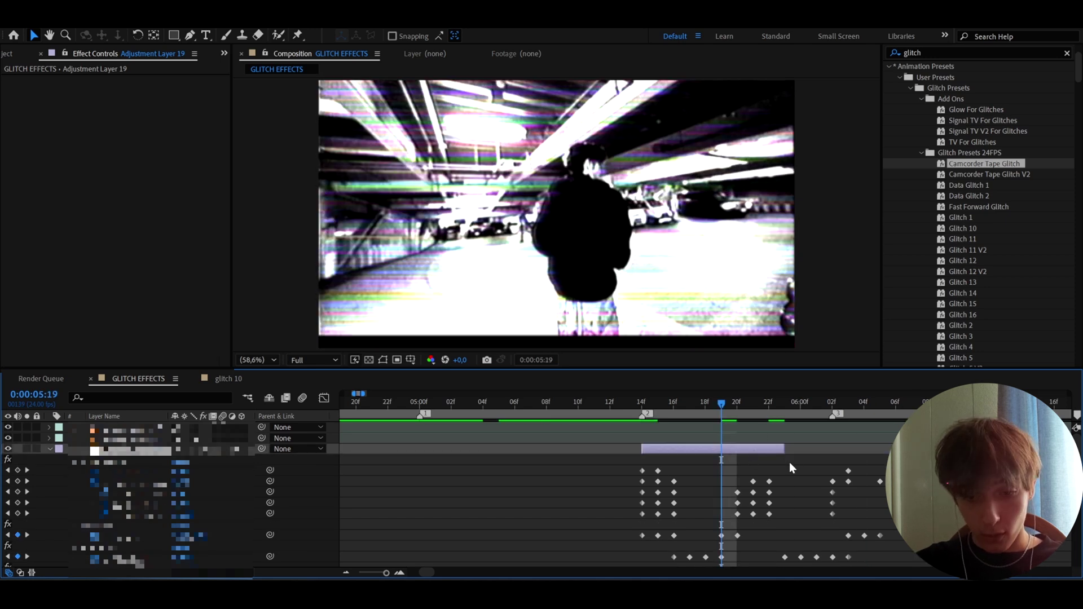
key("ctrl+z")
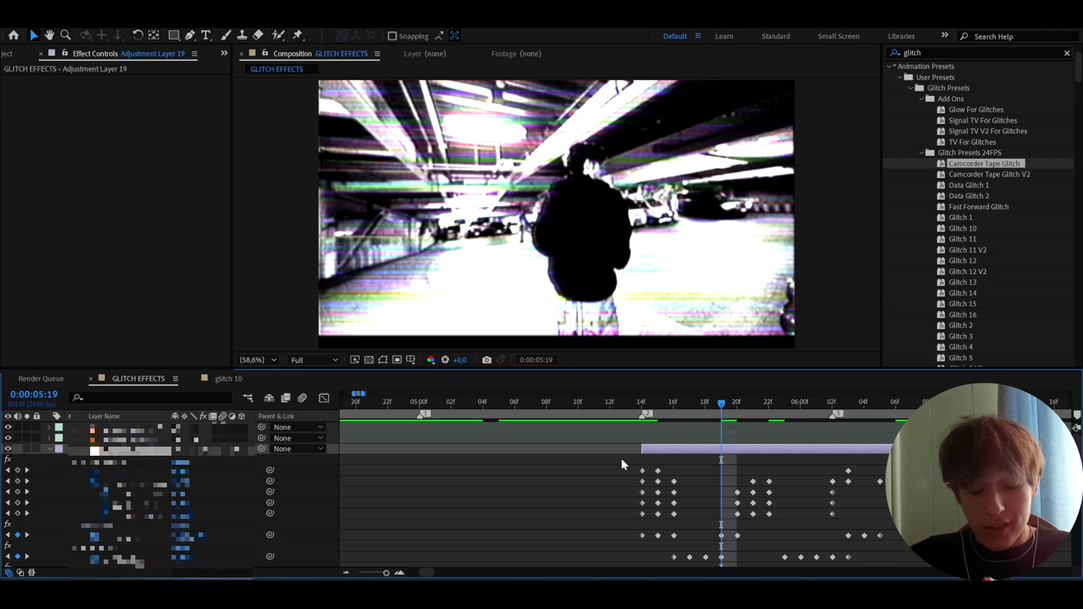
- Shift the Camcorder Tape Glitch layer so it starts at 0:00:05:16, and set the current time to 0:00:05:13
left_click_drag(660, 391, 674, 501)
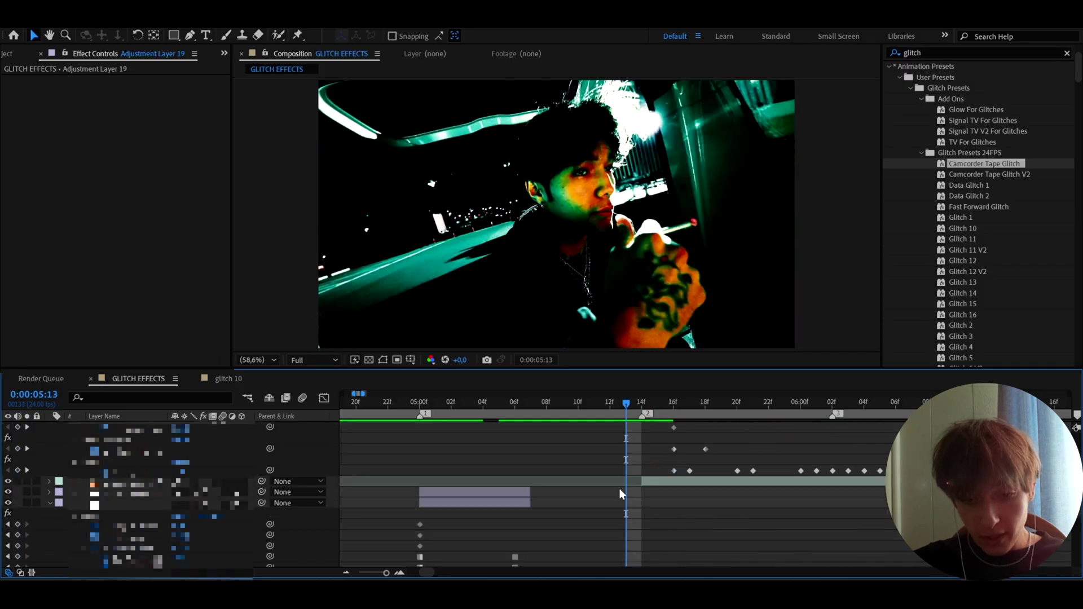
left_click_drag(642, 405, 633, 405)
- Add an adjustment layer directly above the second clip, split it at 0:00:05:13 and delete the part before
left_click(653, 480)
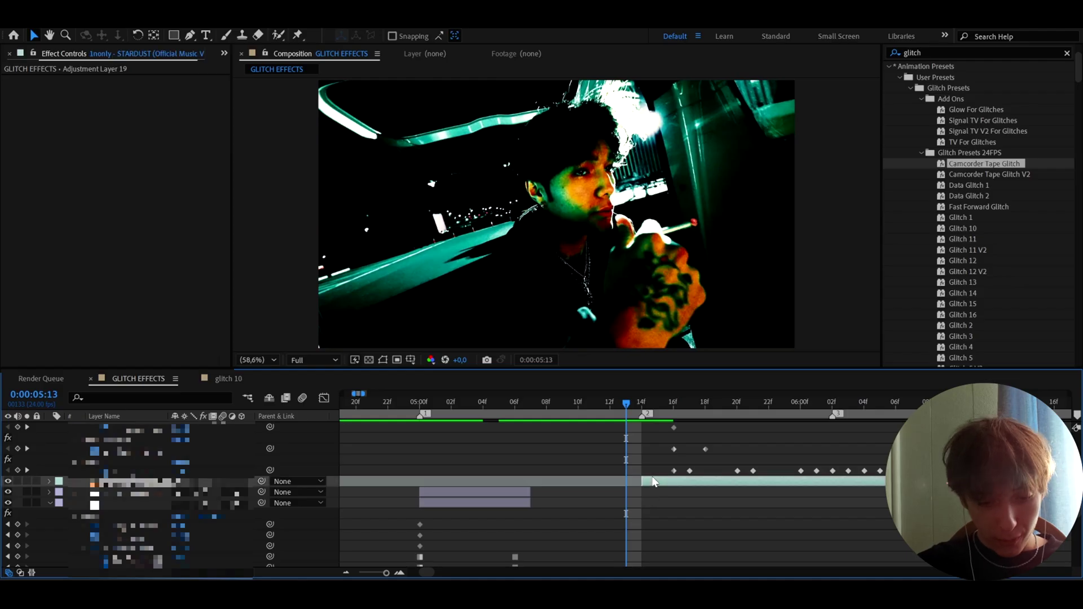
key("ctrl+alt+y")
key("ctrl+shift+d")
left_click(598, 489)
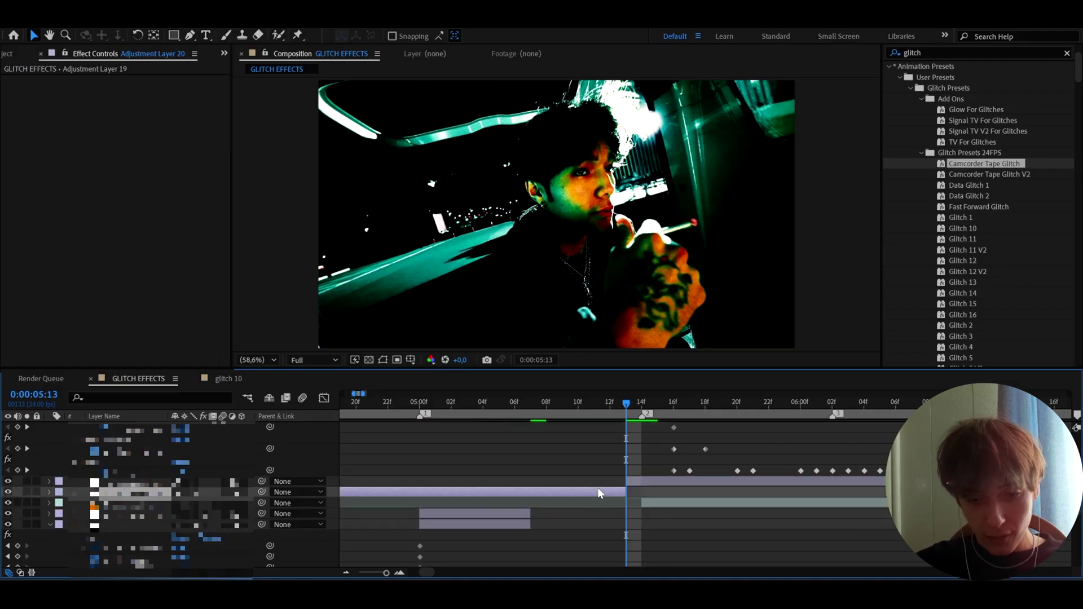
key("Delete")
- Split the new adjustment layer at 0:00:05:16, delete the remainder and return to 0:00:05:13 with the short layer selected
mouse_move(627, 404)
left_mouse_down()
mouse_move(673, 404)
mouse_move(628, 417)
left_mouse_up()
left_click(660, 481)
key("ctrl+shift+d")
key("Delete")
left_click(640, 479)
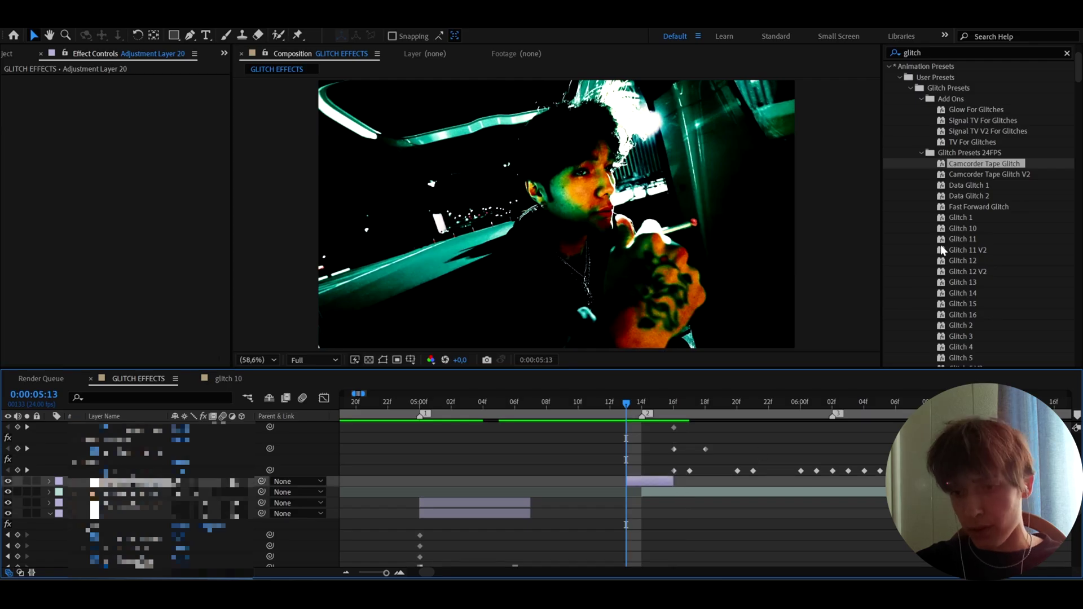
- Apply the Glitch 3 preset to the short adjustment layer at 0:00:05:13 and preview the frame at 0:00:05:14
double_click(958, 338)
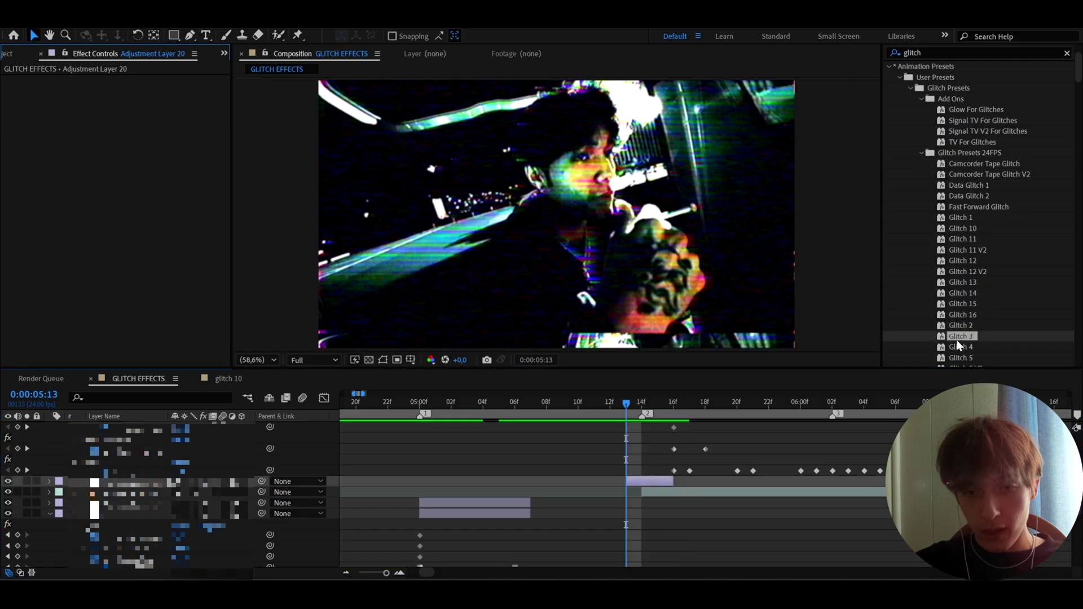
left_click(643, 401)
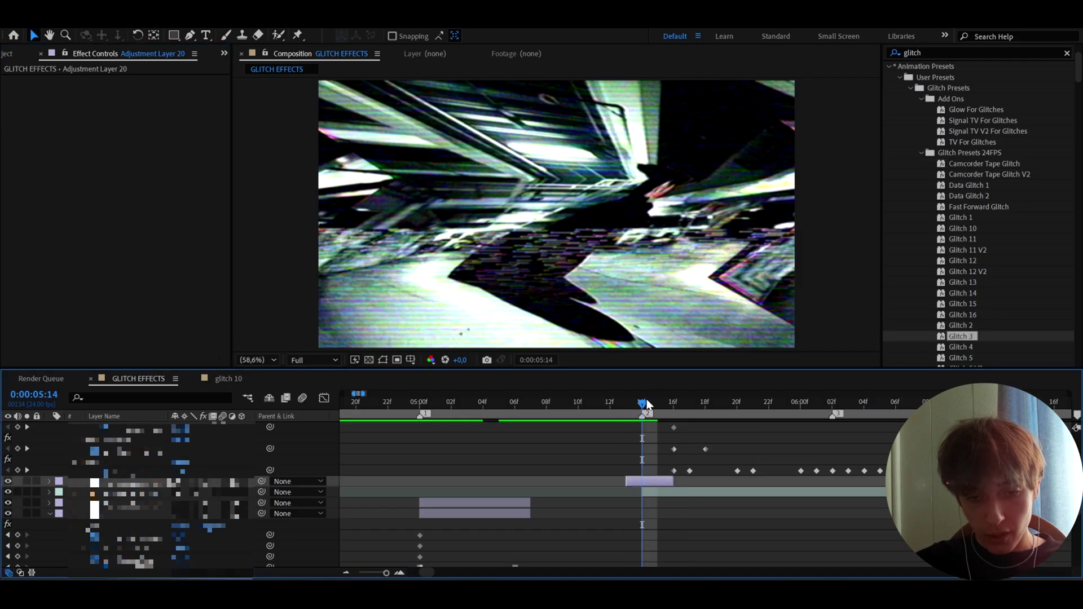
left_click_drag(639, 408, 626, 407)
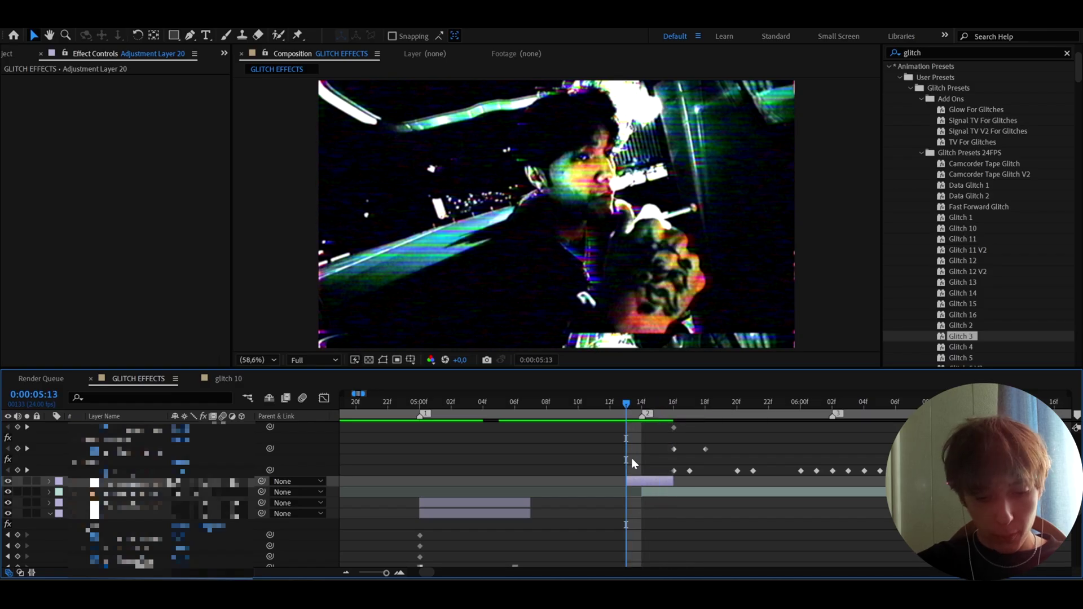
- Add another adjustment layer above the Glitch 3 layer, split it at 0:00:05:13 and delete the part before
key("ctrl+alt+y")
key("ctrl+shift+d")
left_click(622, 490)
key("Delete")
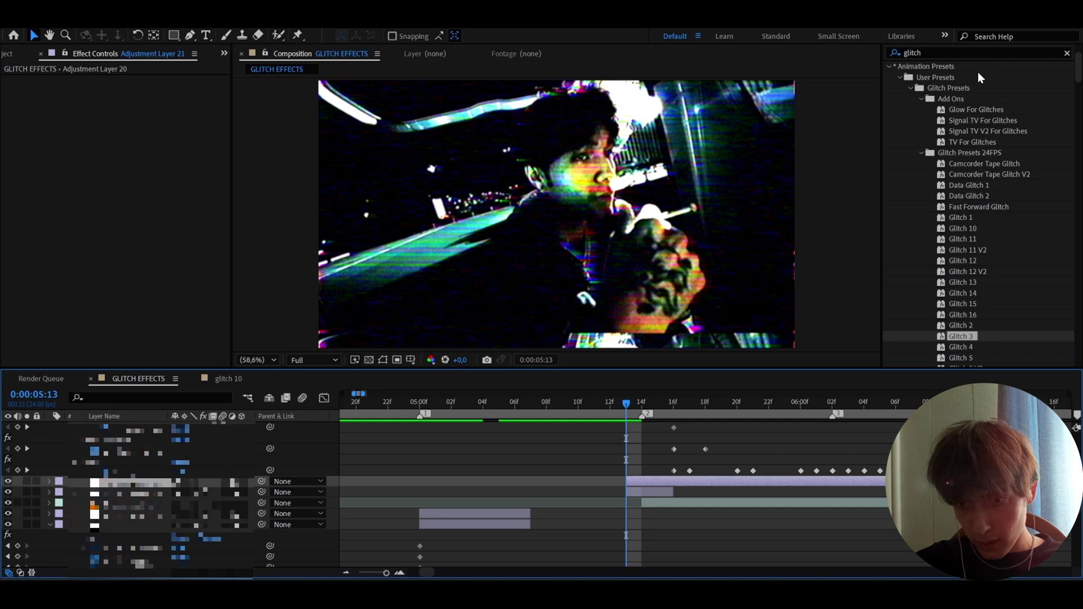
- Apply the Glow For Glitches add-on to the upper adjustment layer and cut the layer off at 0:00:05:16
double_click(975, 110)
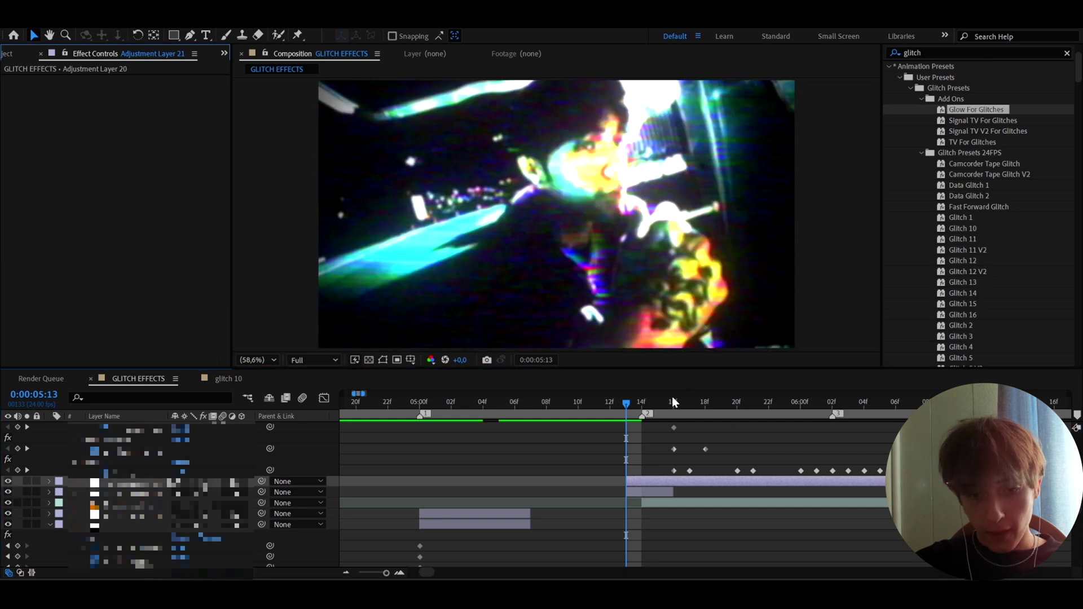
left_click(675, 404)
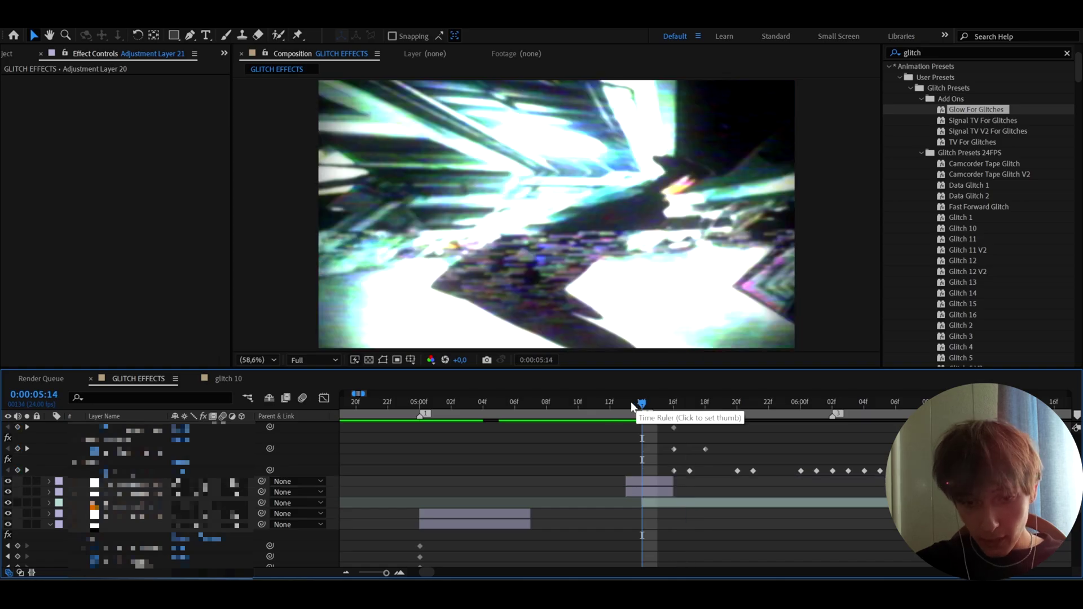
left_click(629, 401)
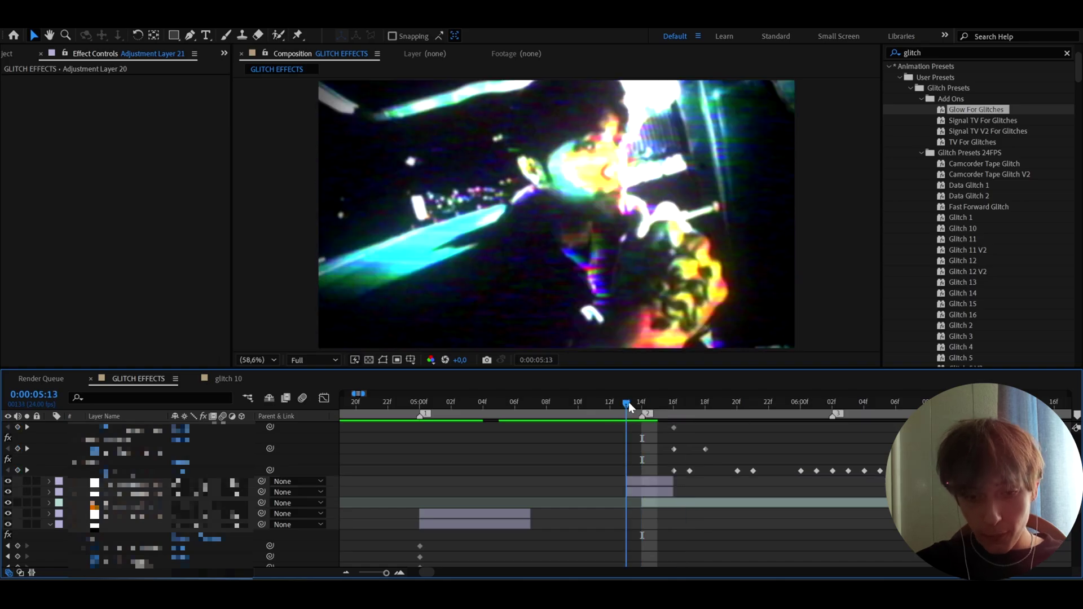
- Add an adjustment layer between the Glitch 3 and glow layers and apply the Fast Forward Glitch preset to it
left_click(638, 494)
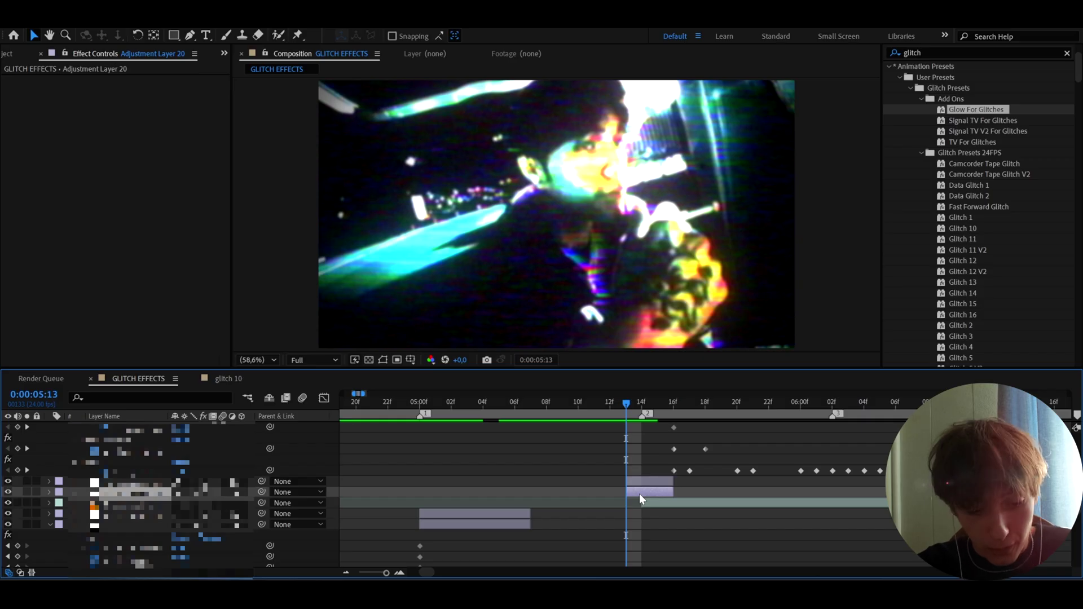
key("ctrl+alt+y")
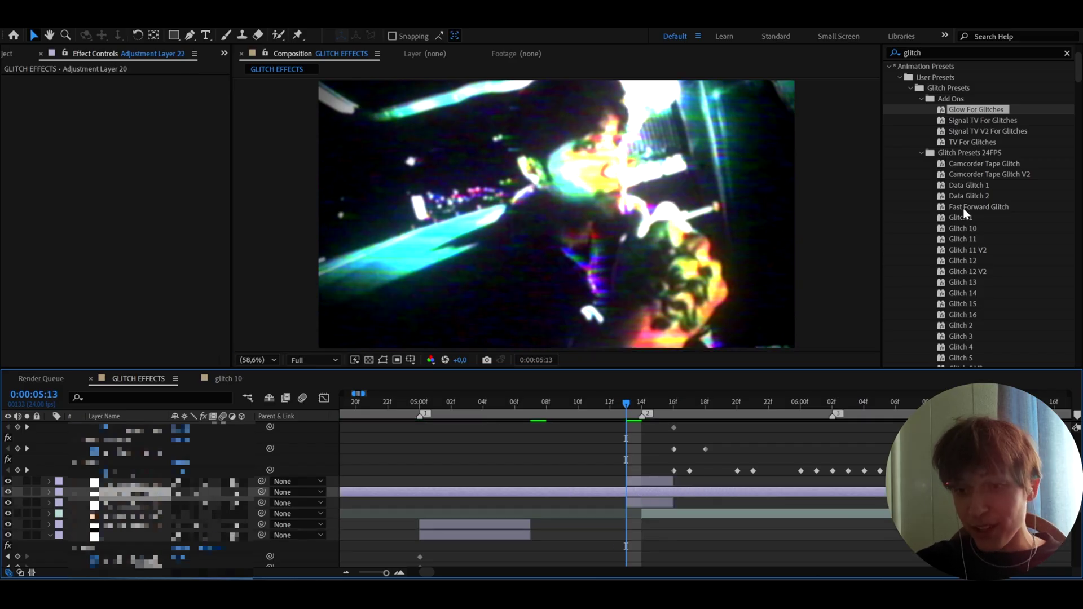
left_click(959, 209)
left_click_drag(959, 209, 611, 490)
left_click(611, 490)
left_click(600, 478)
left_click(612, 491)
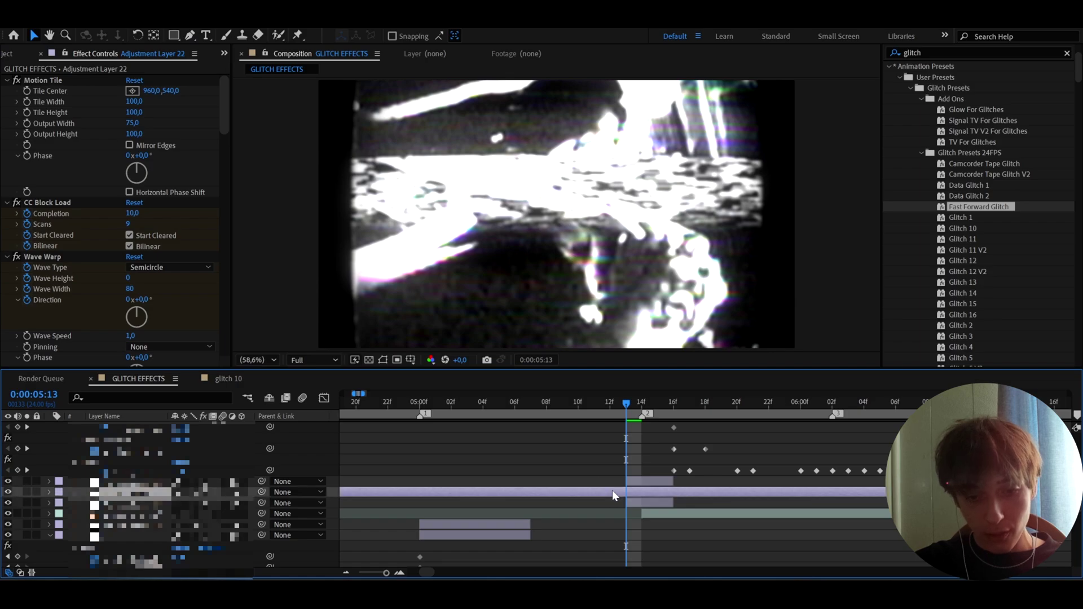
- Turn off Motion Tile on the Fast Forward Glitch layer, and split off and delete the layer's part before 0:00:05:13
left_click(19, 79)
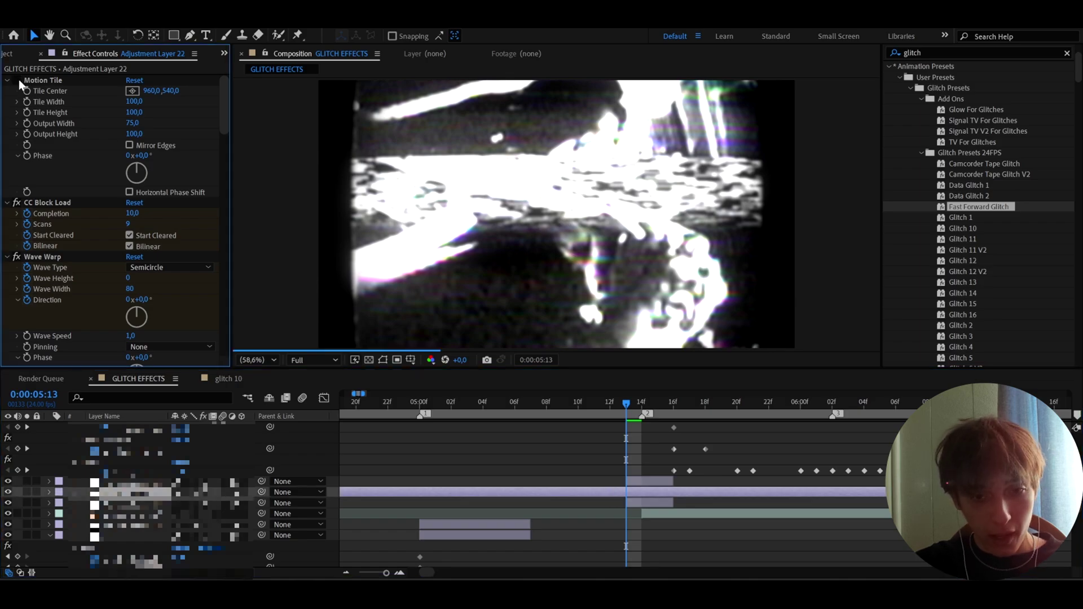
key("alt+bracketleft")
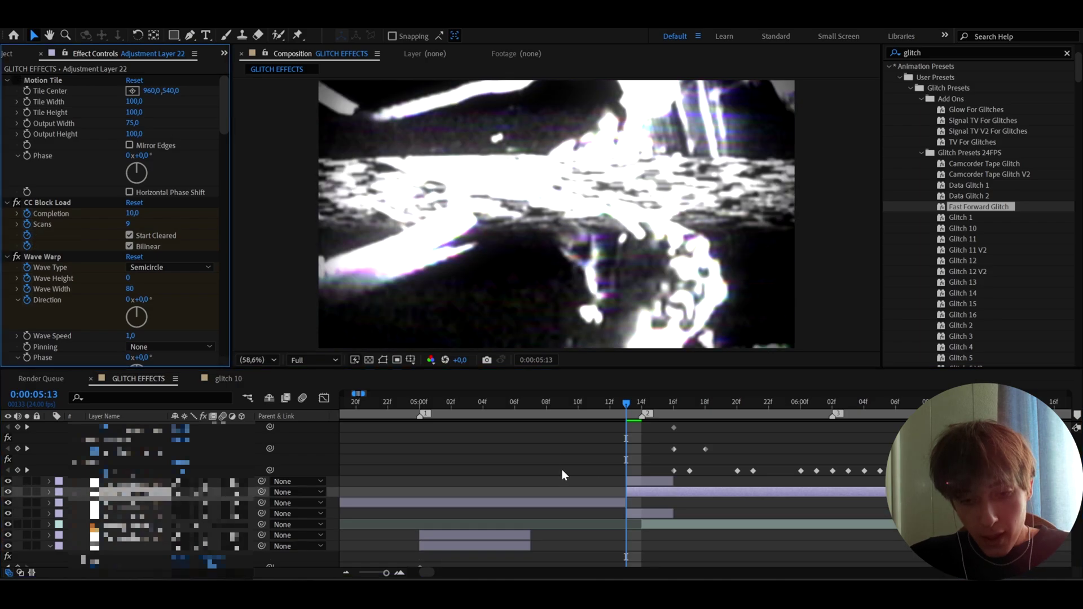
left_click(609, 504)
- Split the Fast Forward Glitch layer at 0:00:05:18, delete the remainder and scrub back to 0:00:05:16
left_click(667, 401)
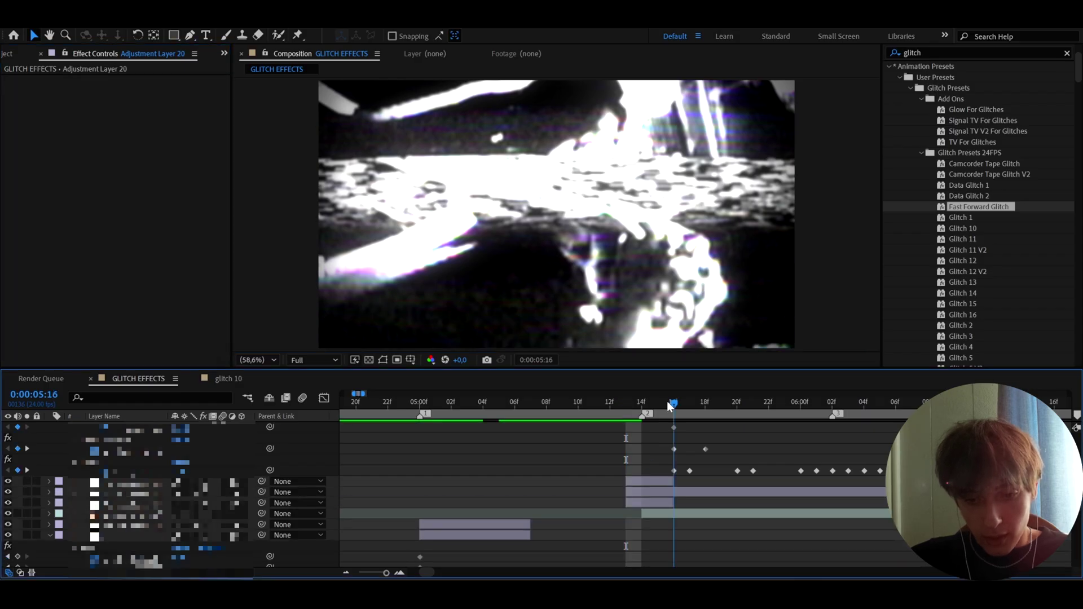
left_click(660, 490)
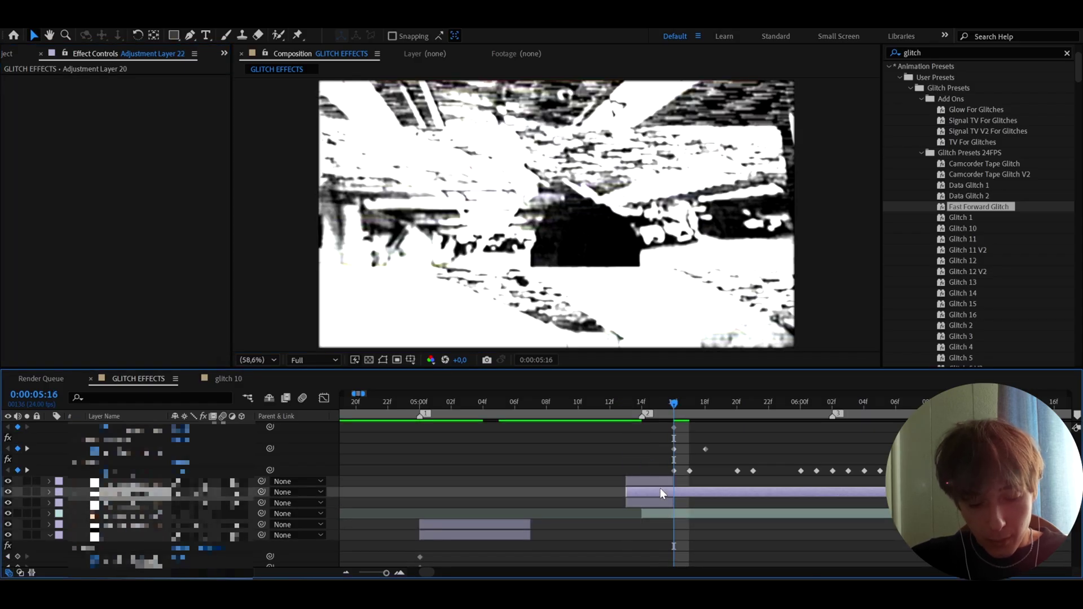
left_click(692, 400)
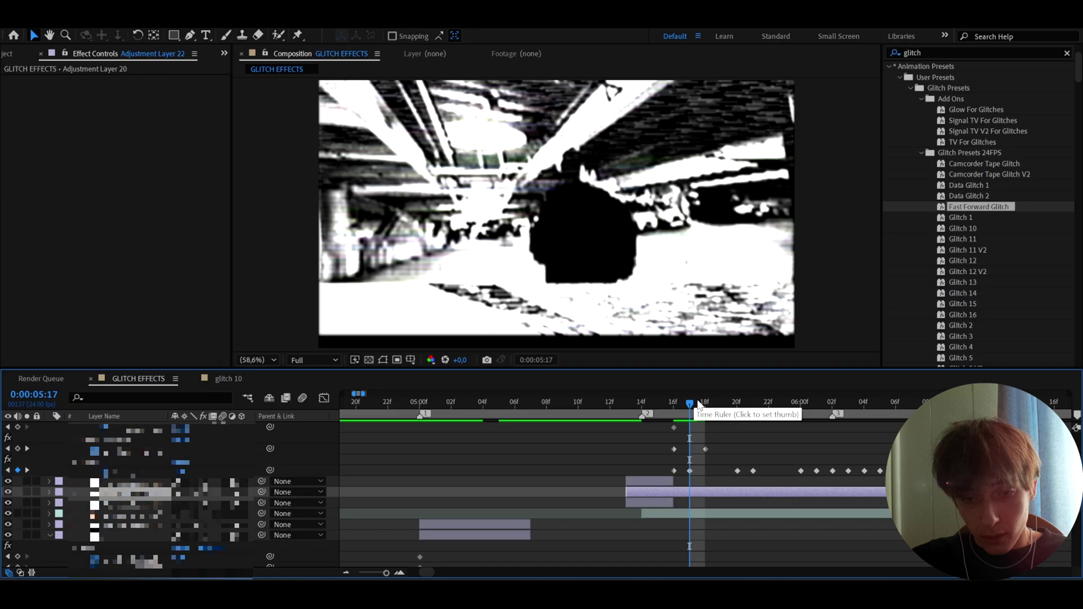
left_click(705, 403)
key("ctrl+shift+d")
key("Delete")
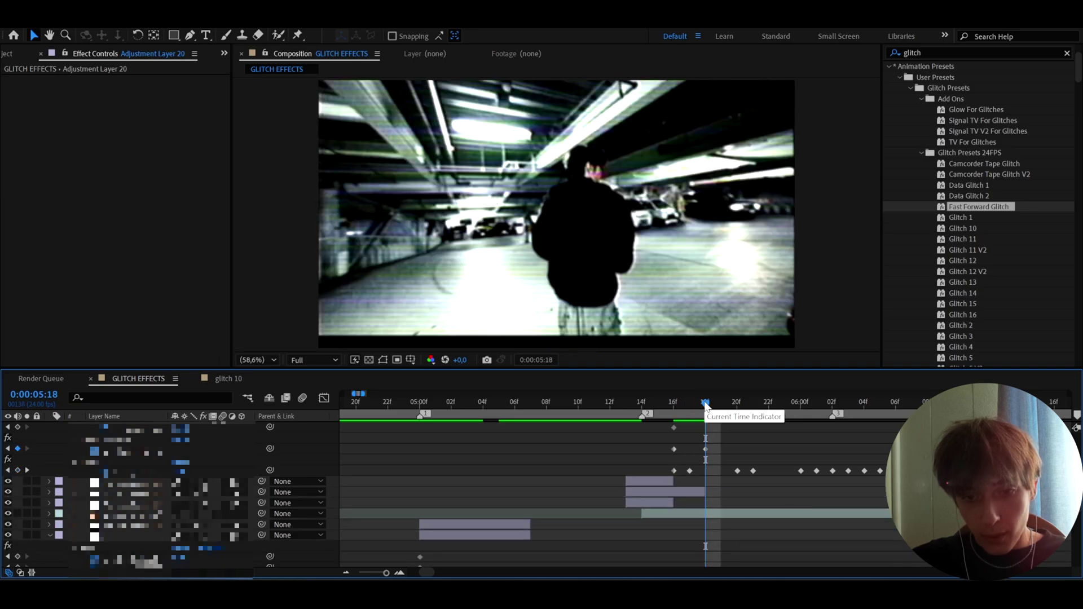
left_click_drag(705, 405, 674, 404)
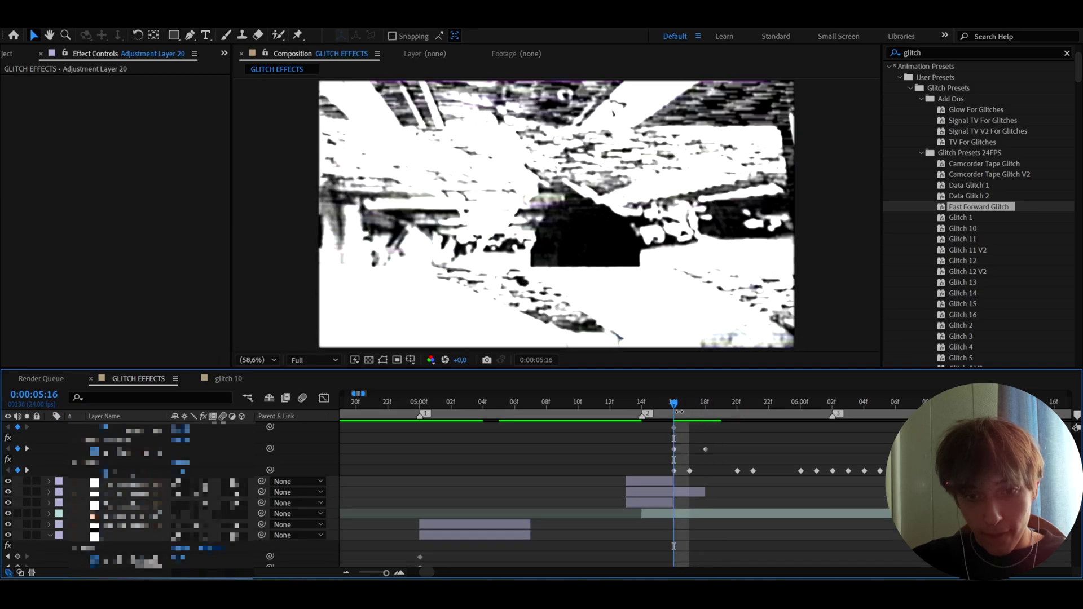
- Collapse the Camcorder Tape Glitch layer's keyframes, rename the layer as camcorder and return to 0:00:05:13
scroll(682, 464, "down", 4)
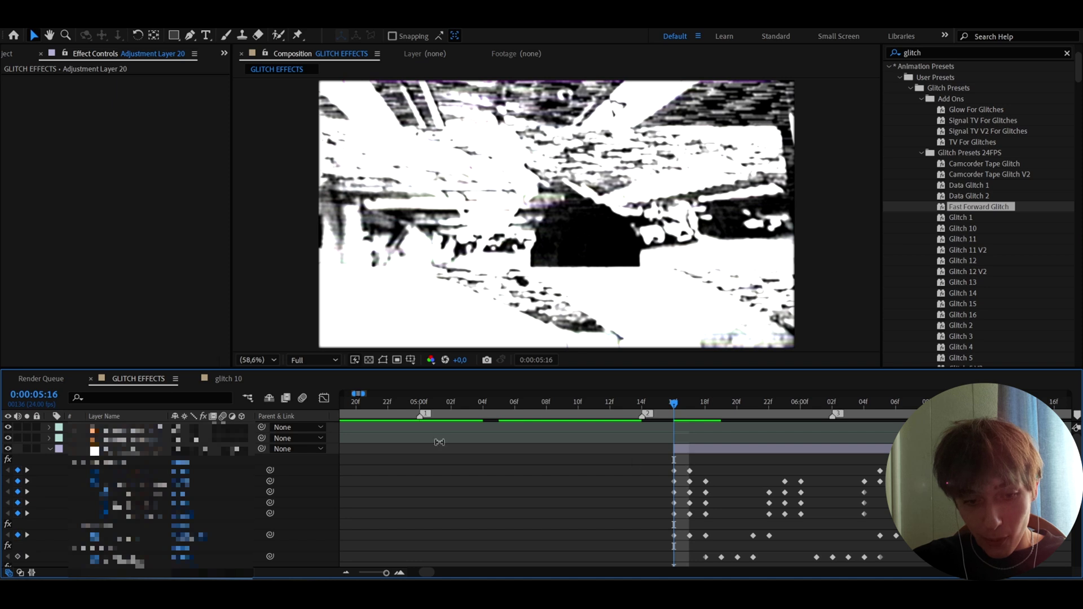
left_click(49, 449)
left_click(124, 451)
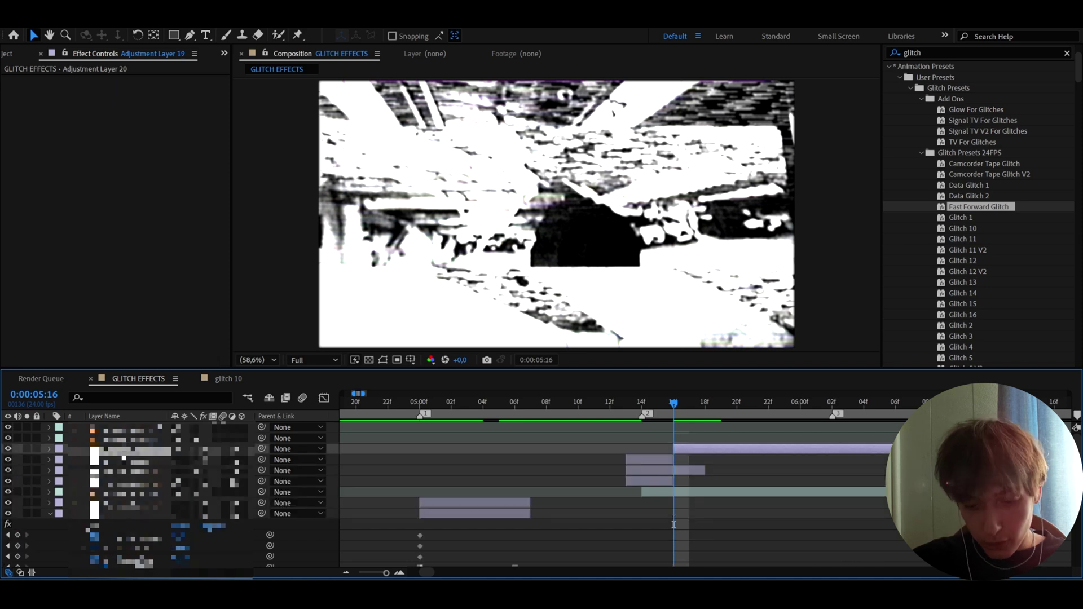
key("Return")
type("fast forwa")
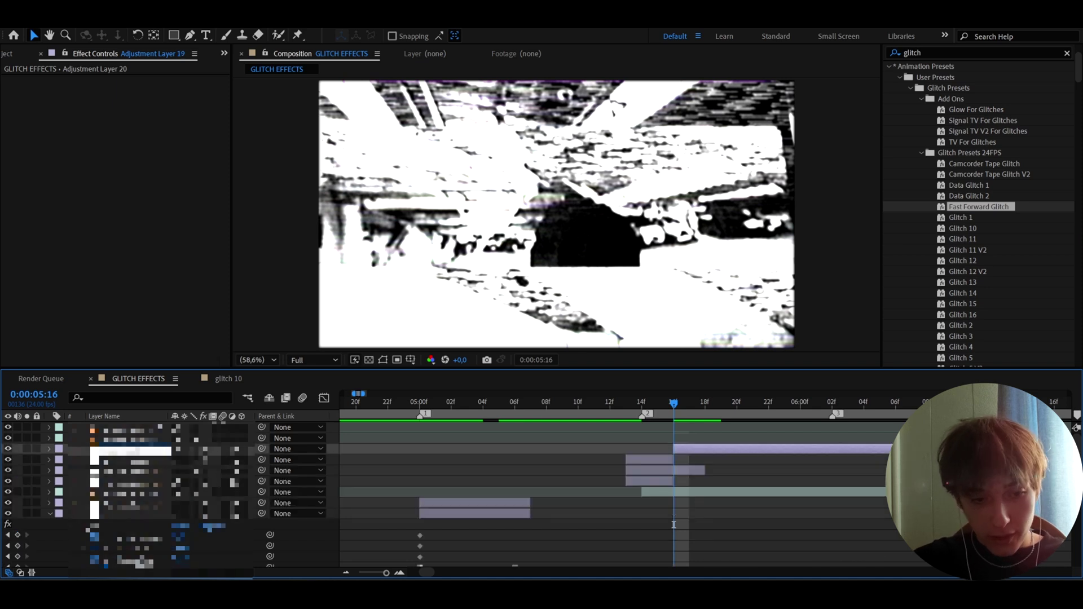
key("Return")
left_click(627, 403)
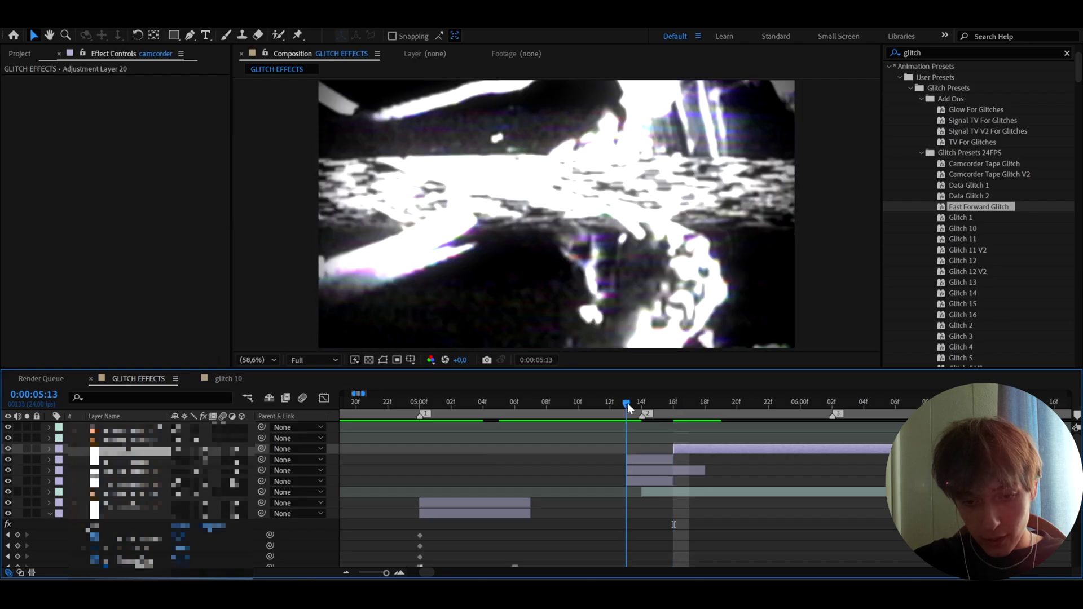
- Scrub from the stacked glitches at 0:00:05:13 to 0:00:06:08 to examine how the camcorder glitch plays out
left_click(631, 458)
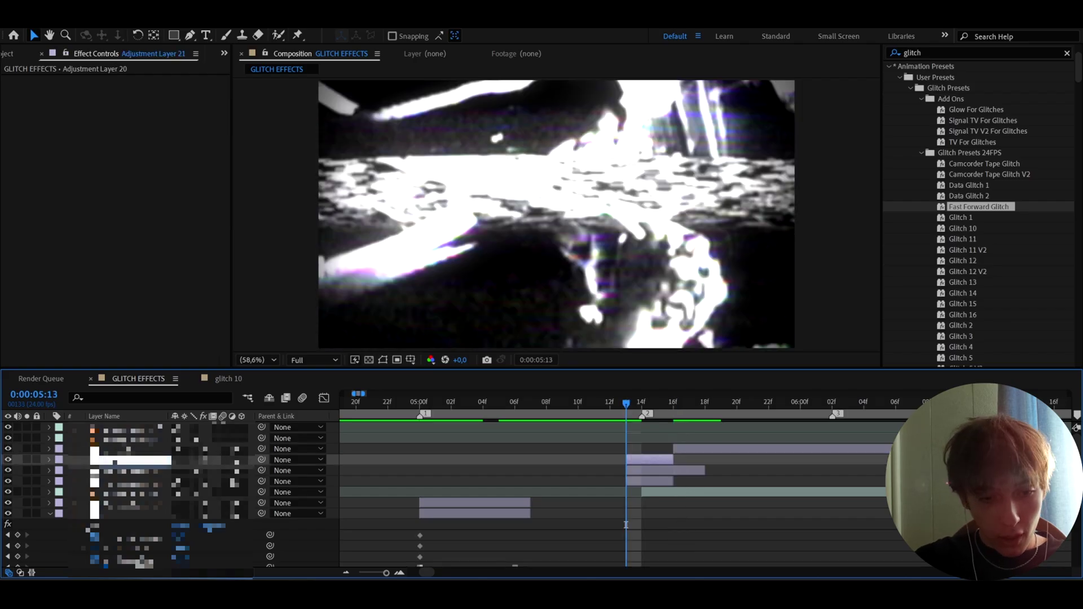
left_click(638, 468)
left_click_drag(623, 407, 884, 449)
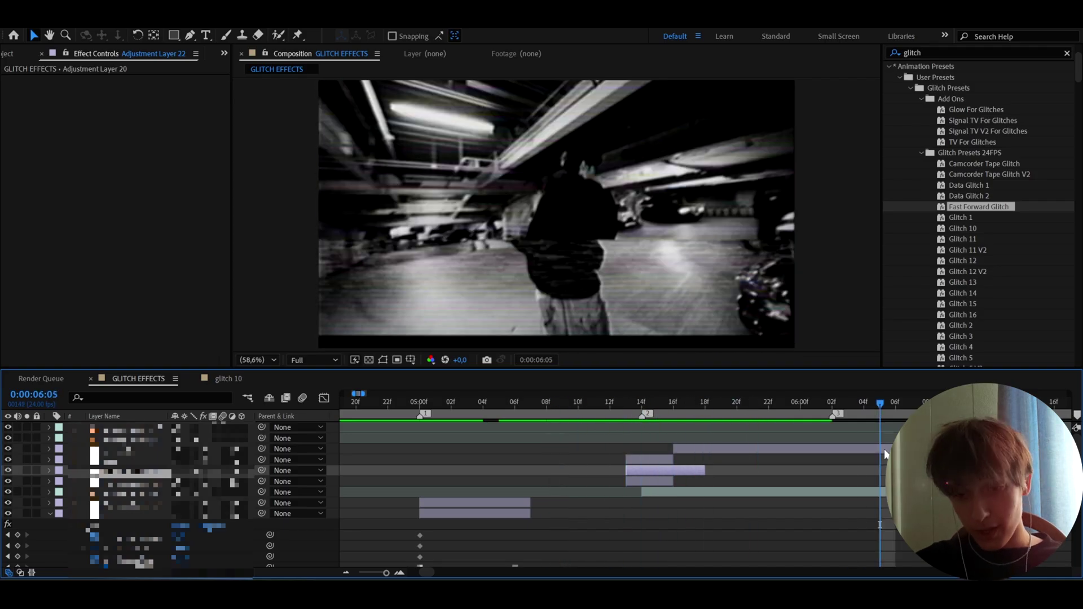
key("d")
left_click(730, 403)
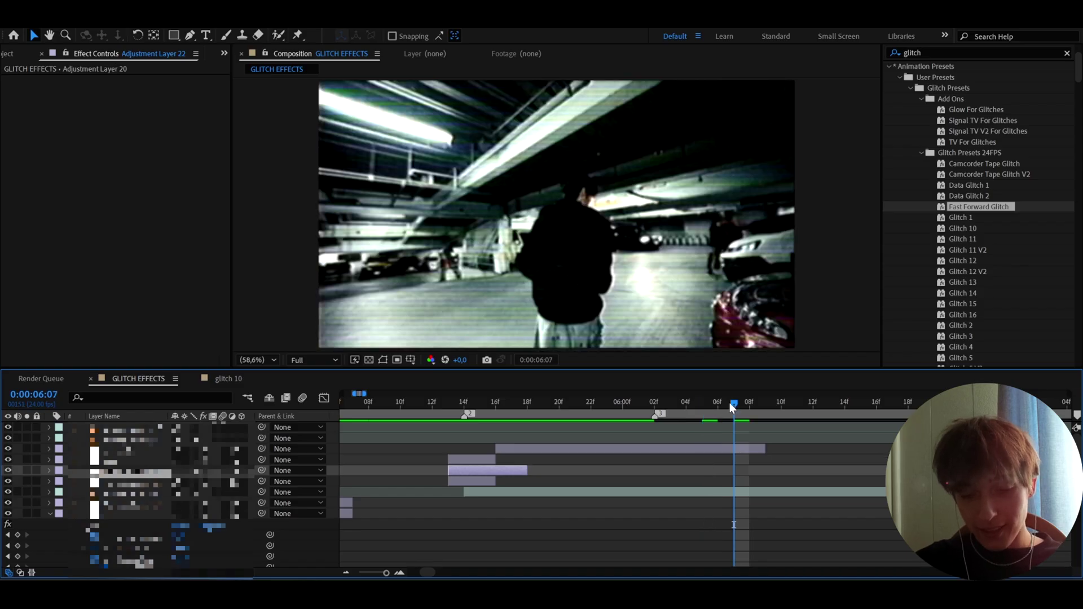
left_click_drag(730, 403, 757, 407)
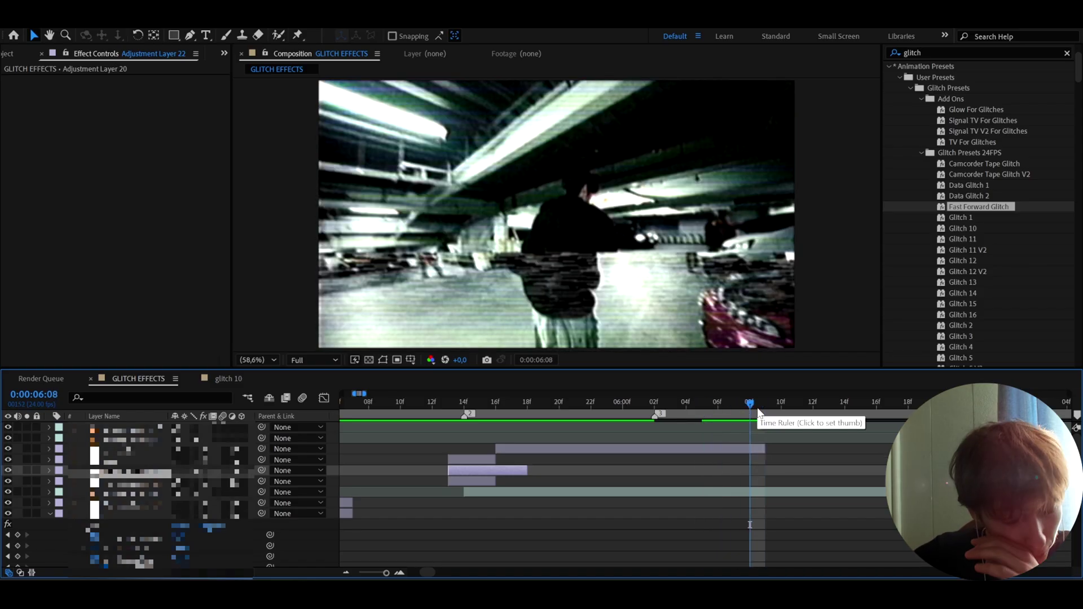
- Add an adjustment layer above the camcorder layer, then split off and delete its part before 0:00:06:00
left_click_drag(758, 412, 628, 414)
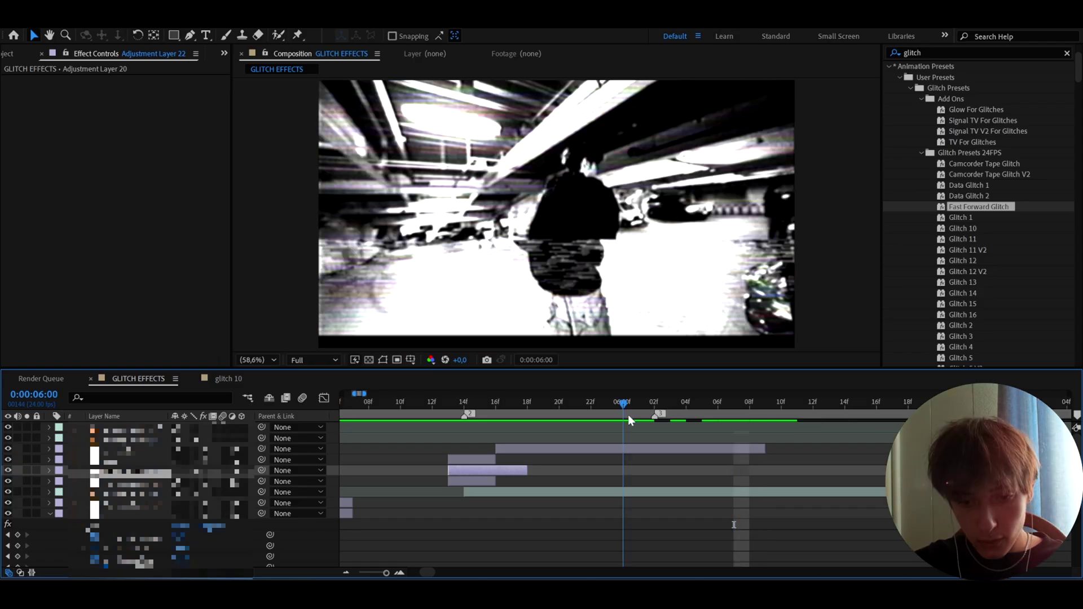
left_click(625, 449)
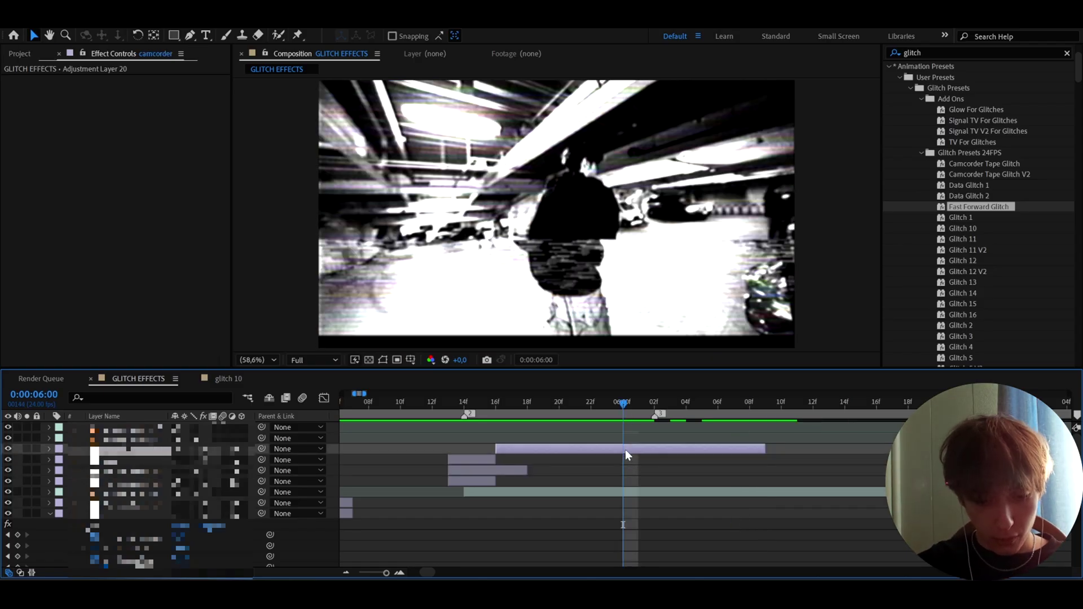
key("ctrl+alt+y")
key("ctrl+shift+d")
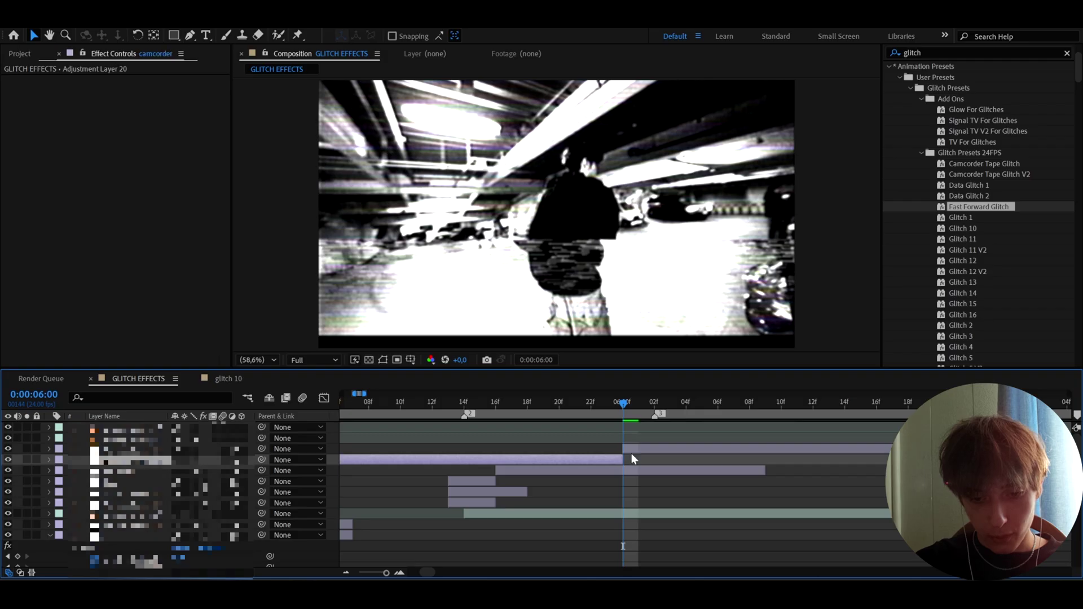
key("Delete")
- Apply the Glitch 12 preset to the new adjustment layer, end the layer at 0:00:06:03 and scrub past it
left_click(953, 260)
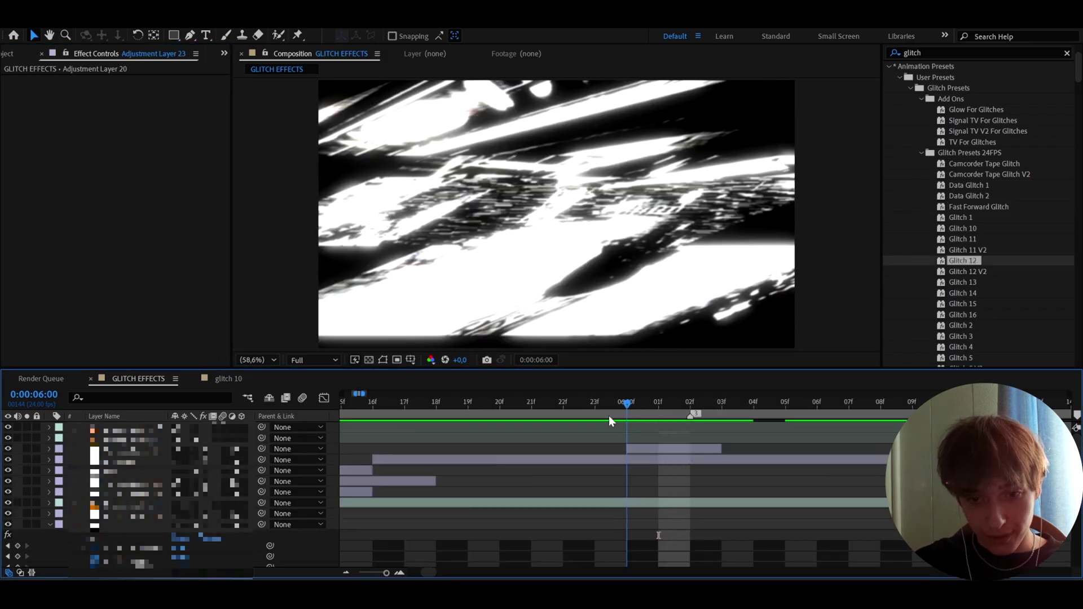
left_click_drag(609, 415, 776, 408)
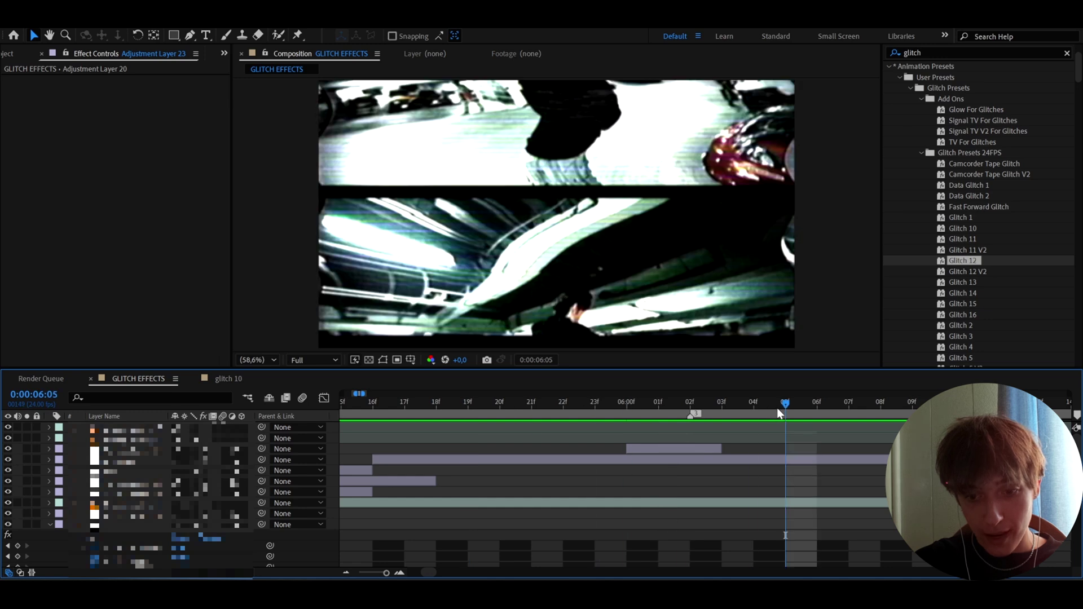
scroll(757, 503, "down", 2)
- Split the video clip at 0:00:06:08 and add an adjustment layer above its second part, deleting the layer's portion before that frame
left_click(758, 503)
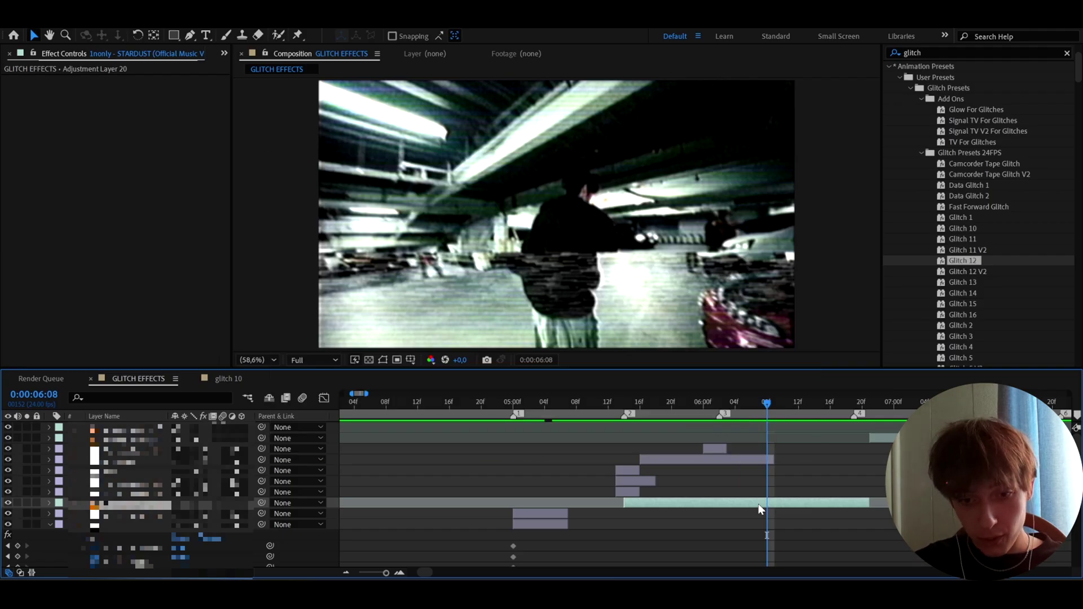
key("ctrl+shift+d")
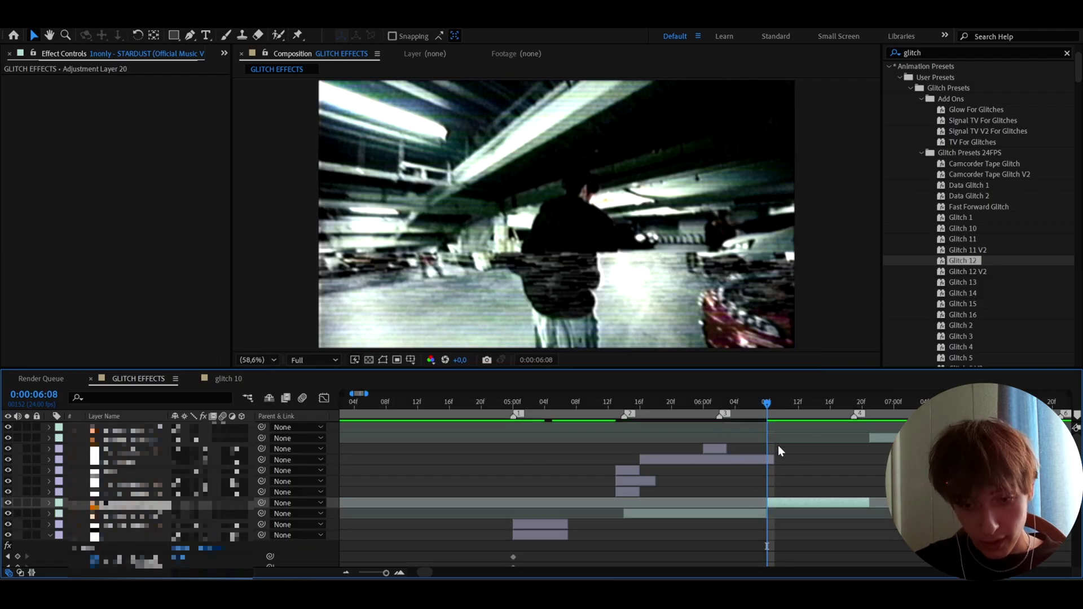
key("ctrl+alt+y")
key("ctrl+shift+d")
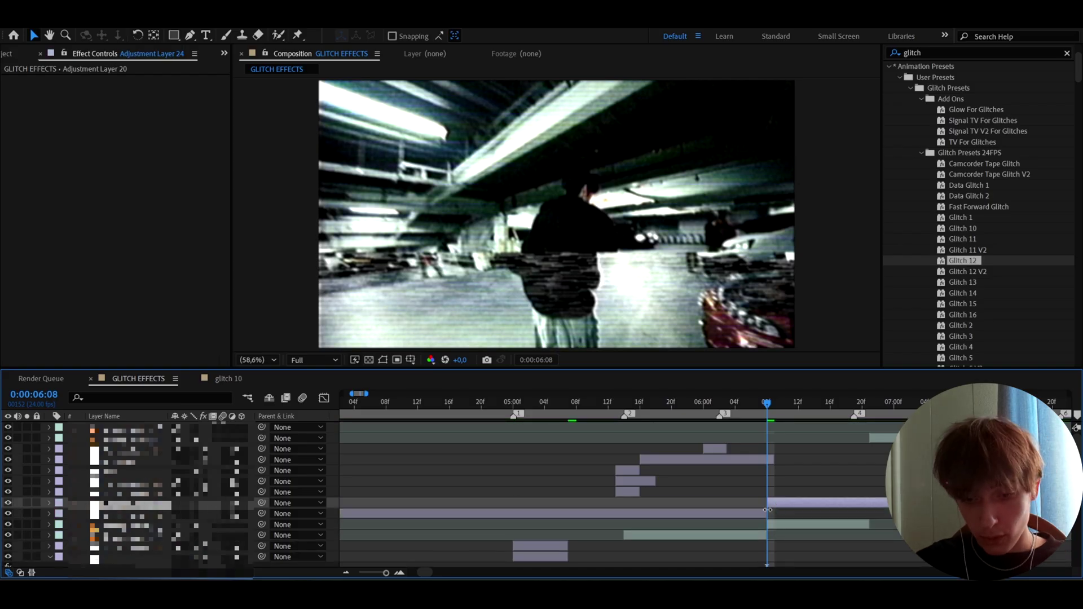
left_click(759, 512)
key("Delete")
- Split the new adjustment layer at 0:00:06:20 and delete the remainder
left_click(783, 505)
left_click(860, 403)
key("ctrl+shift+d")
key("Delete")
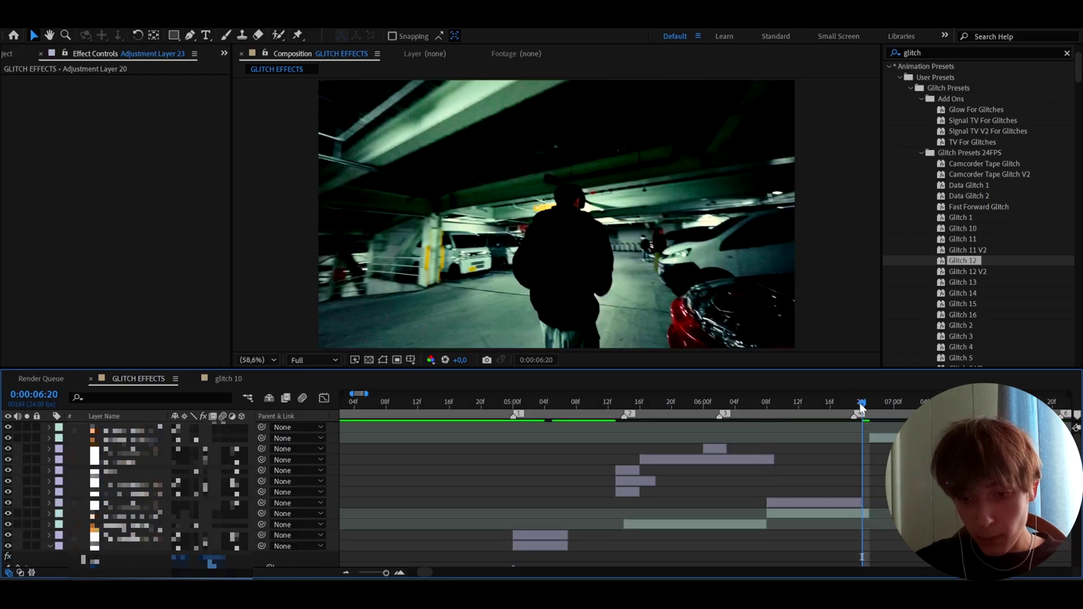
- Return to 0:00:06:08, extend the adjustment layer to the clip's end and apply the Glitch 2 preset to it
left_click_drag(860, 403, 770, 433)
key("Page_Up")
key("Page_Up")
key("ctrl+alt+y")
key("alt+[")
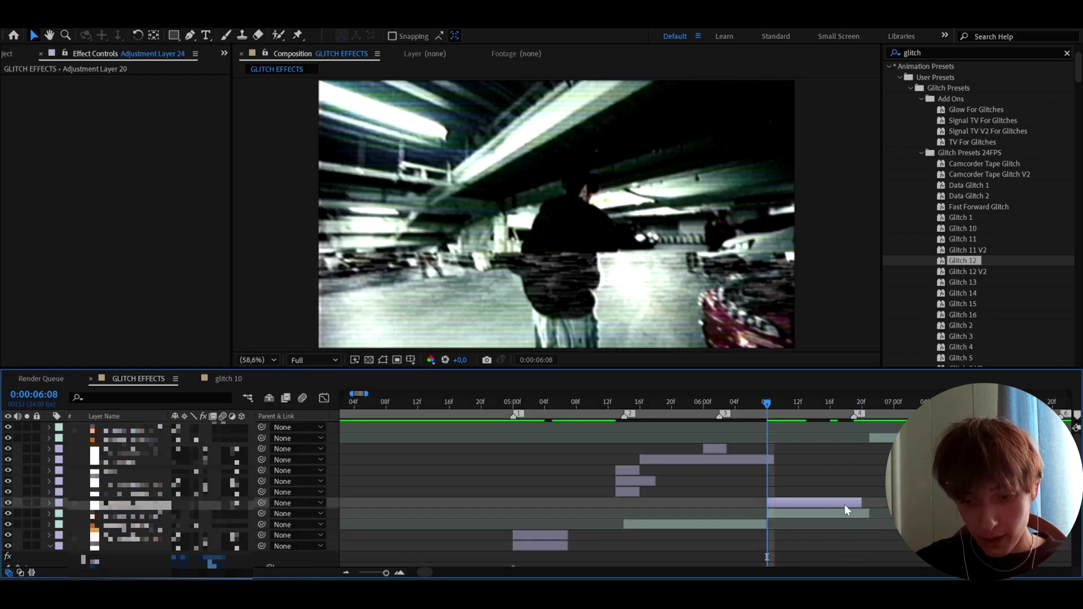
left_click(950, 325)
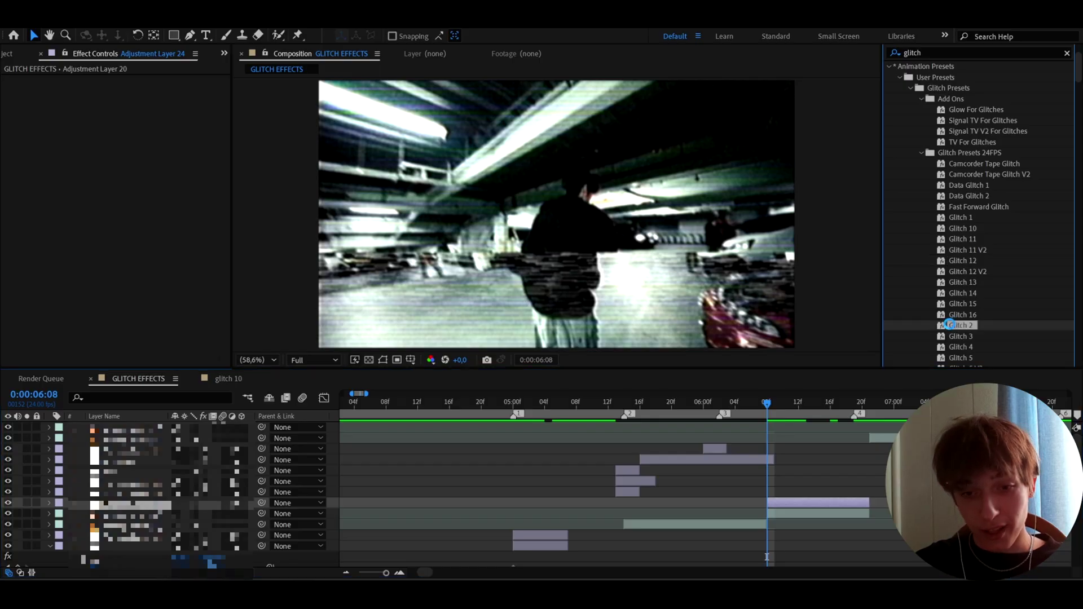
double_click(950, 325)
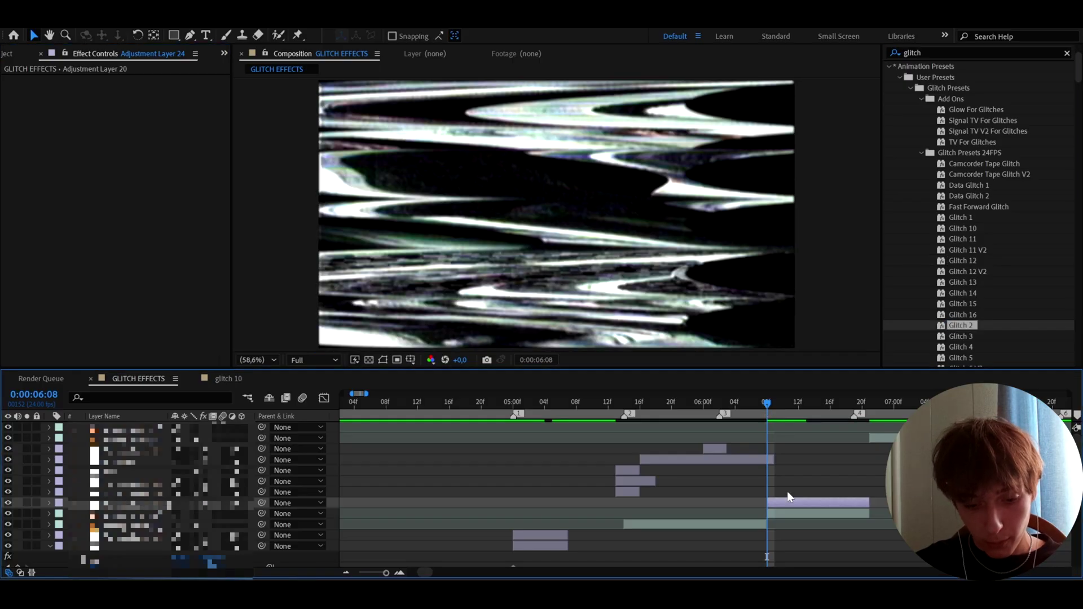
- Add an adjustment layer above the Glitch 2 layer, apply the TV For Glitches preset and trim it to the clip's span
key("ctrl+alt+y")
left_click(957, 143)
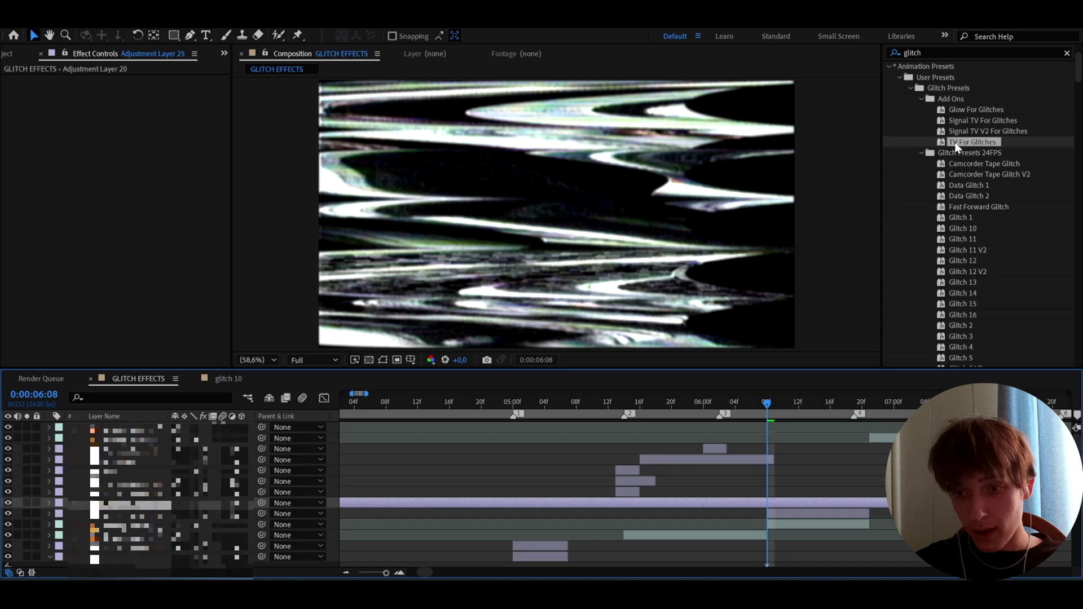
double_click(957, 143)
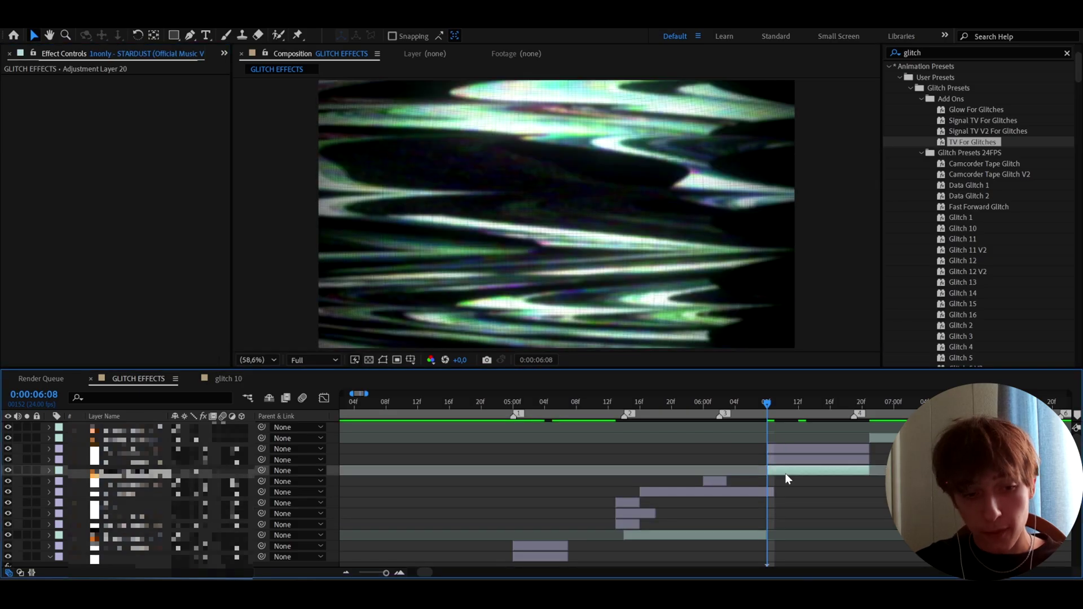
- Pre-compose the split clip and its two adjustment layers into a composition named GLITCH 2
left_click_drag(77, 471, 104, 451)
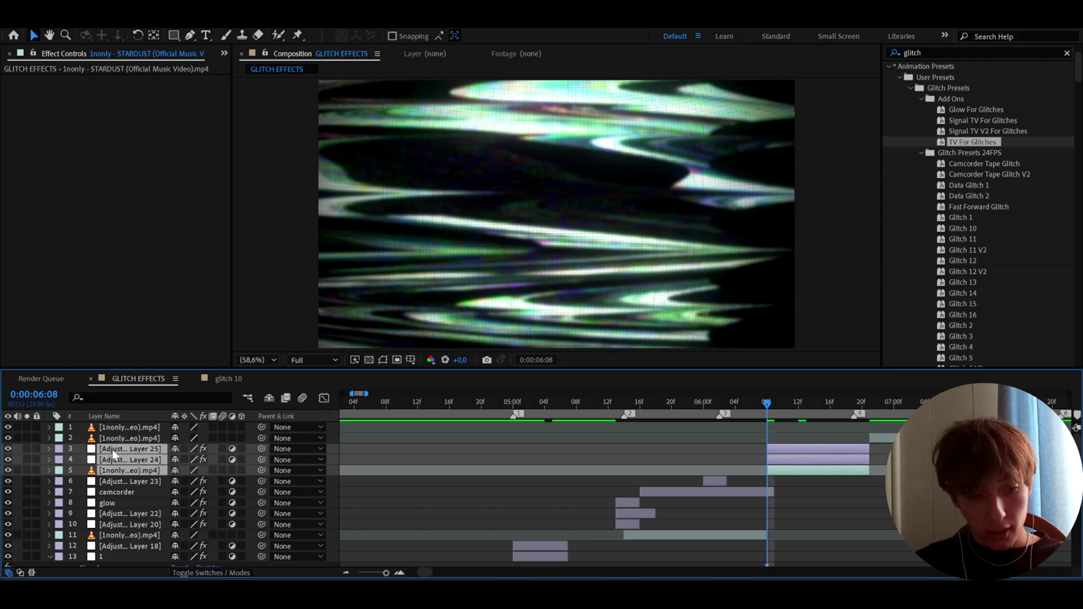
right_click(113, 449)
left_click(161, 377)
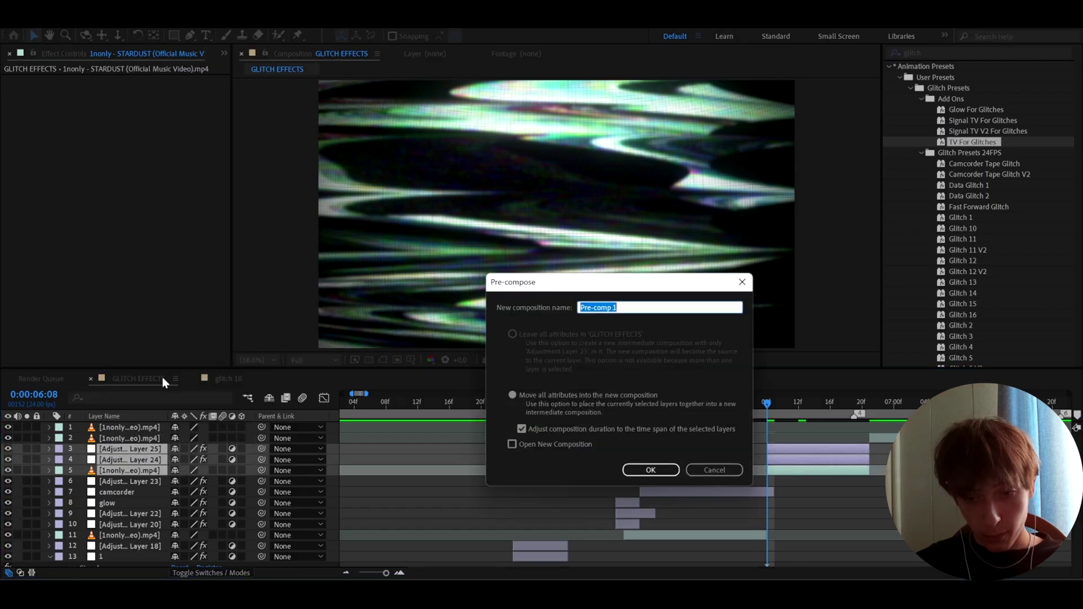
type("GLITCH ")
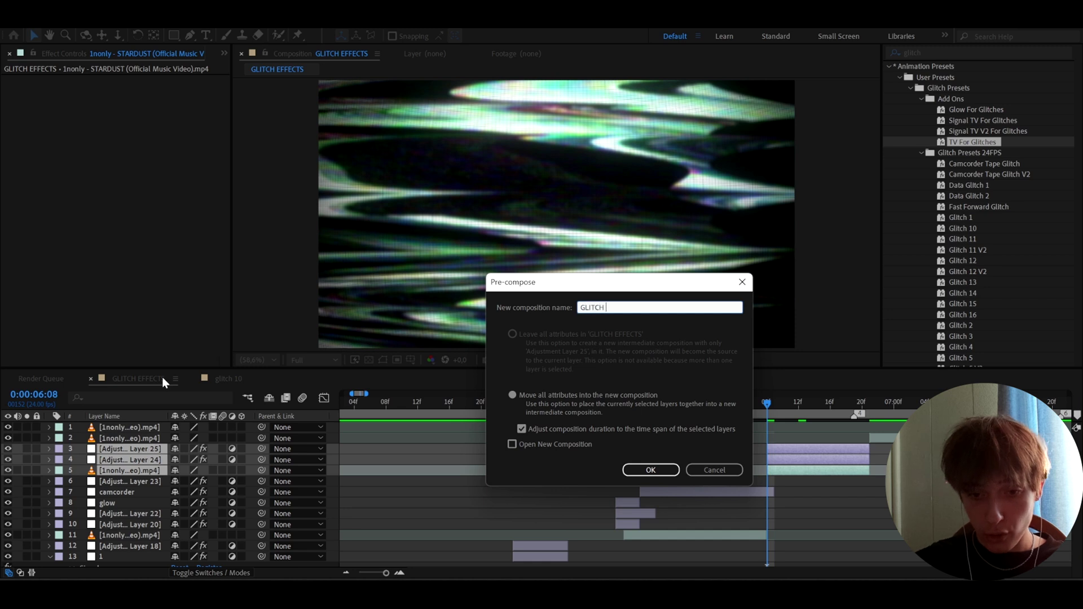
type("2")
key("Return")
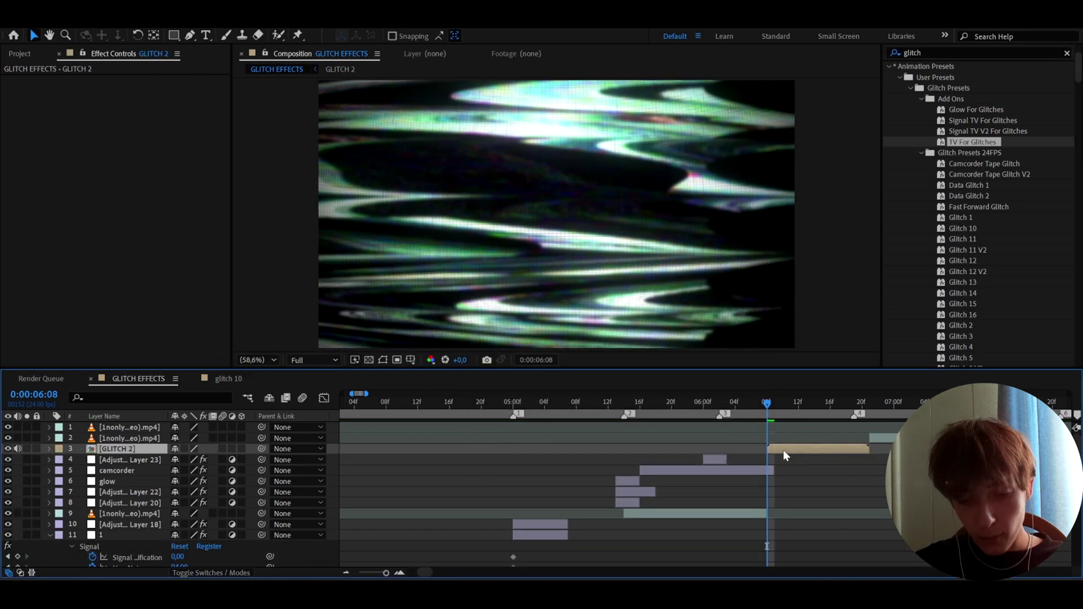
- Duplicate the GLITCH 2 layer, shift the copy to start at 0:00:06:10, cut it off at 0:00:06:12 and preview
scroll(783, 450, "up", 2)
left_click_drag(744, 405, 776, 407)
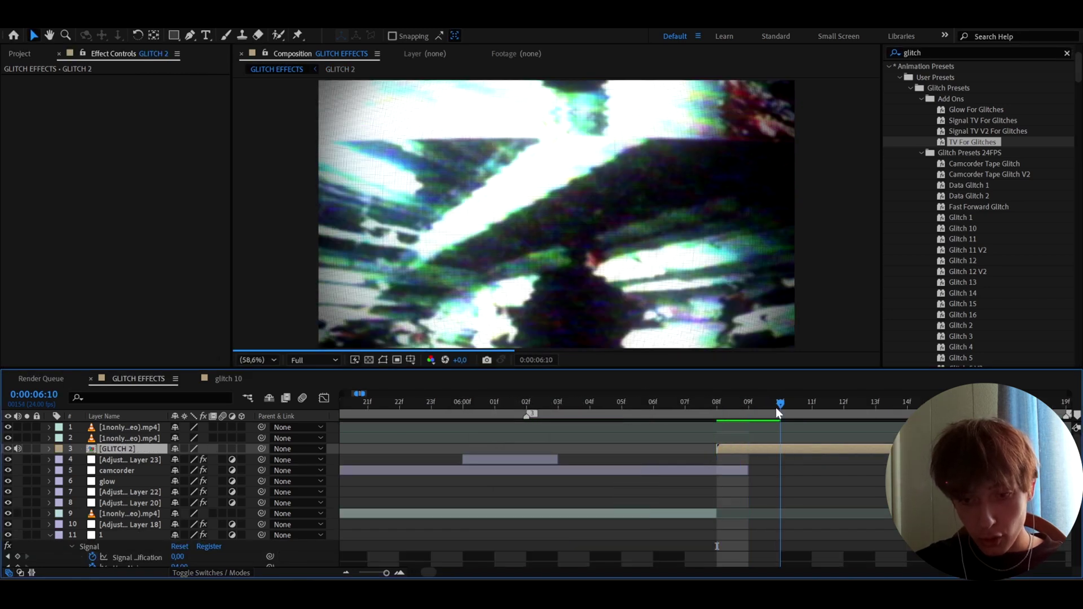
key("minus")
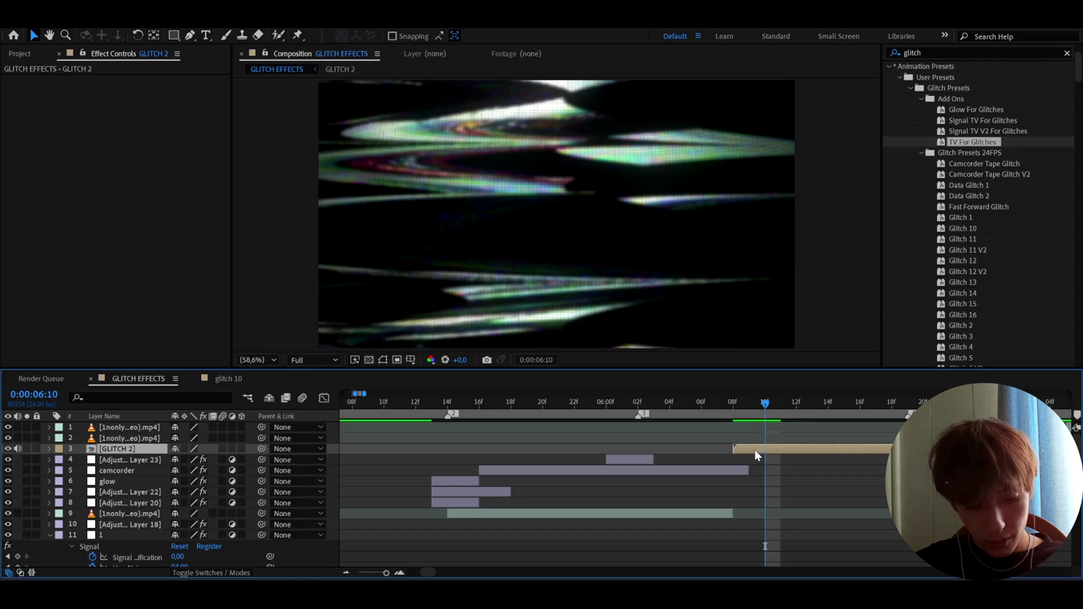
key("ctrl+d")
left_click_drag(748, 449, 779, 449)
left_click_drag(780, 403, 812, 403)
key("ctrl+shift+d")
key("Delete")
key("space")
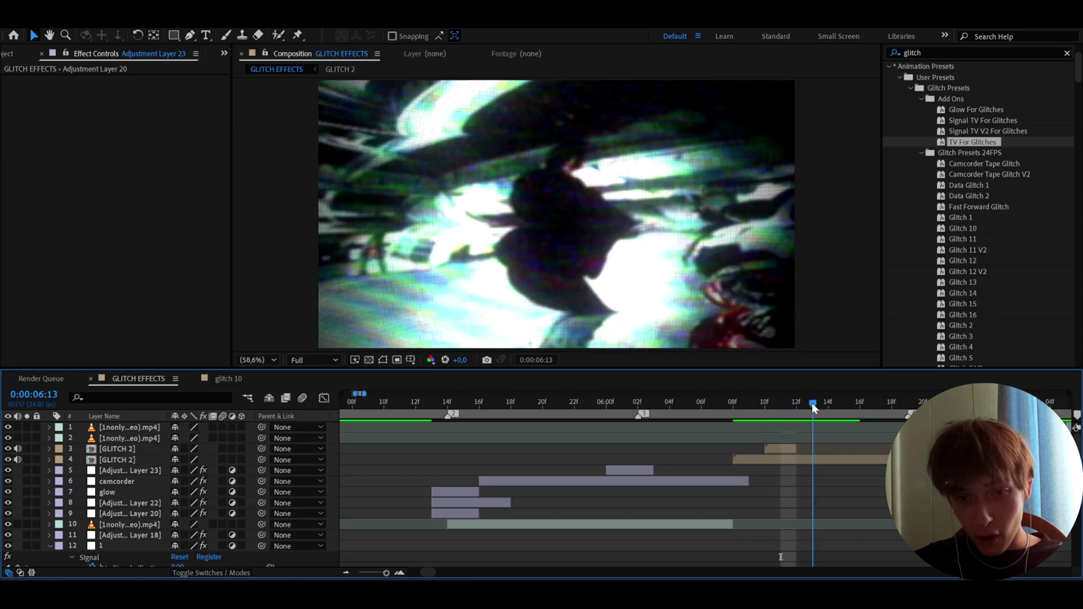
- Duplicate the full-length GLITCH 2 layer and split off and delete the copy's part before 0:00:06:13
left_click(819, 461)
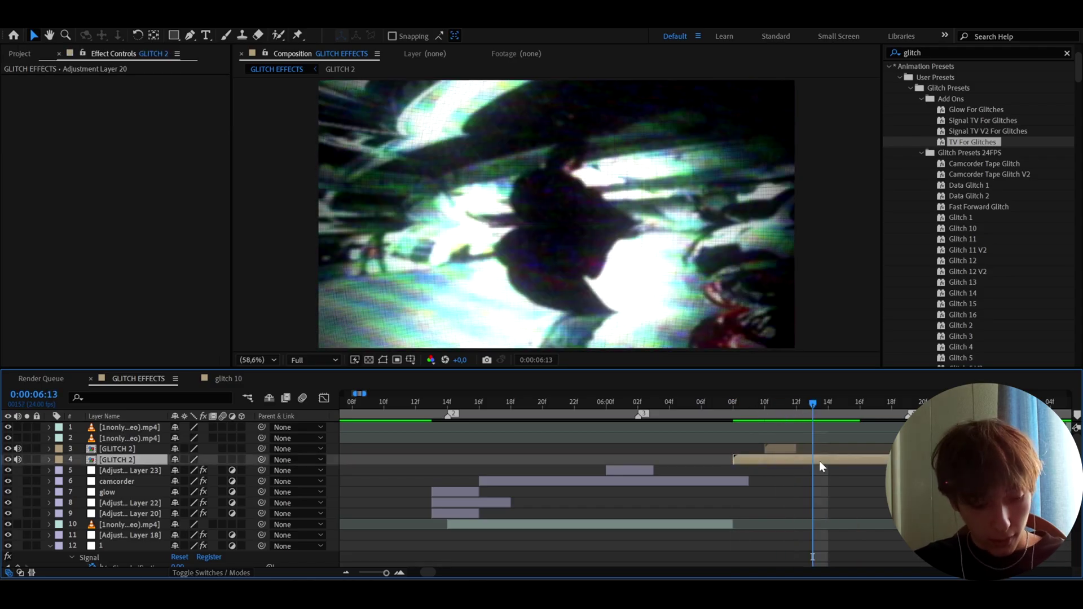
key("ctrl+d")
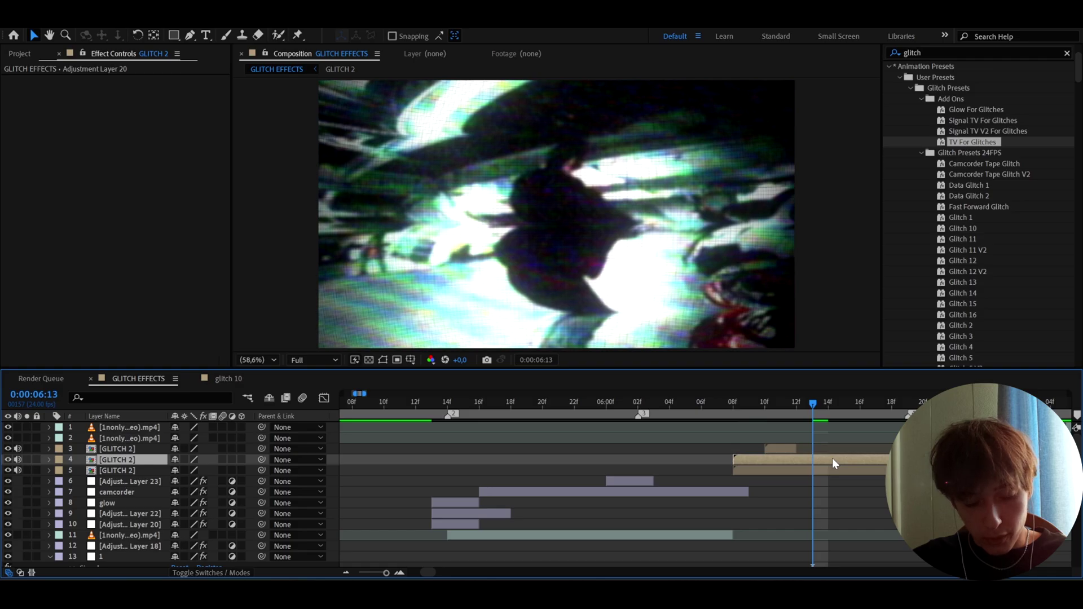
key("ctrl+d")
left_click(787, 472)
key("Delete")
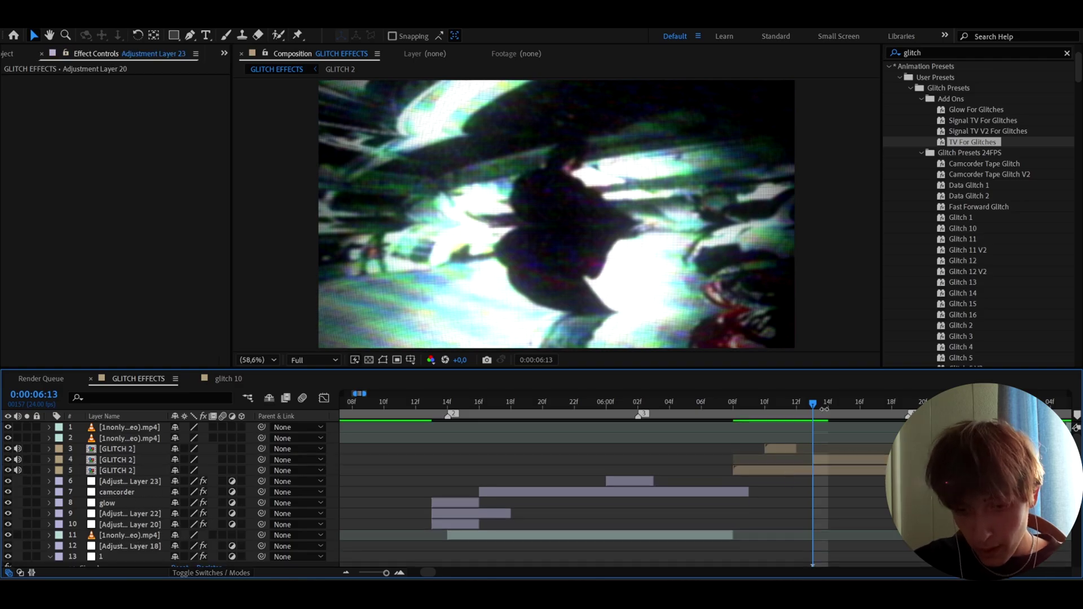
- Split the second GLITCH 2 copy at 0:00:06:15 and delete the remainder
left_click(828, 403)
left_click_drag(831, 405, 844, 405)
left_click(847, 459)
key("ctrl+shift+d")
key("Delete")
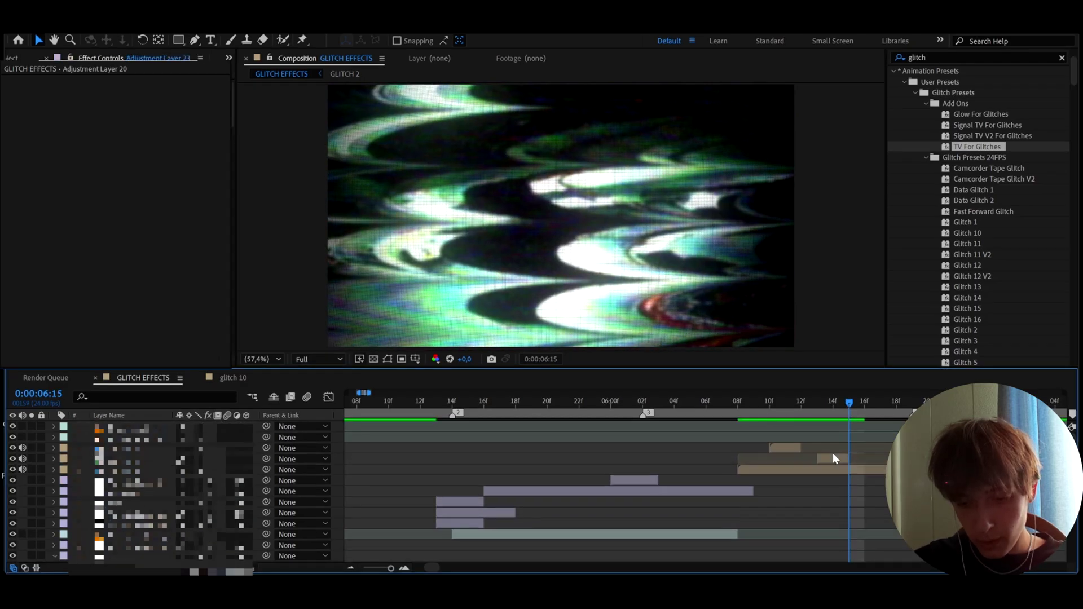
- Move the second short GLITCH 2 copy to start at 0:00:06:15 and play back the section from 0:00:06:06
left_click(831, 459)
left_click_drag(836, 459, 866, 459)
left_click(707, 405)
key("space")
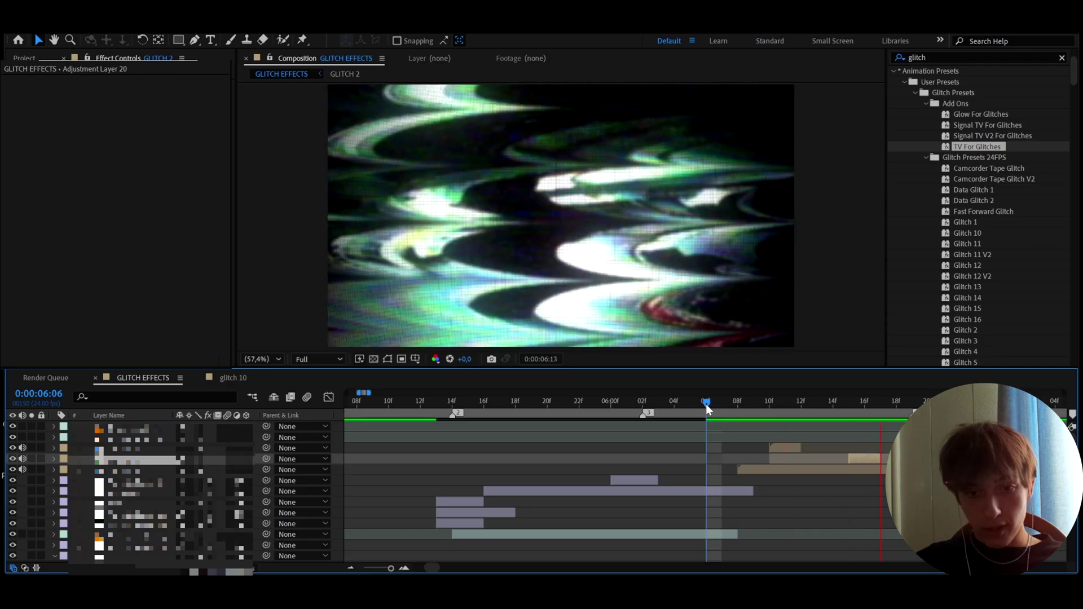
key("space")
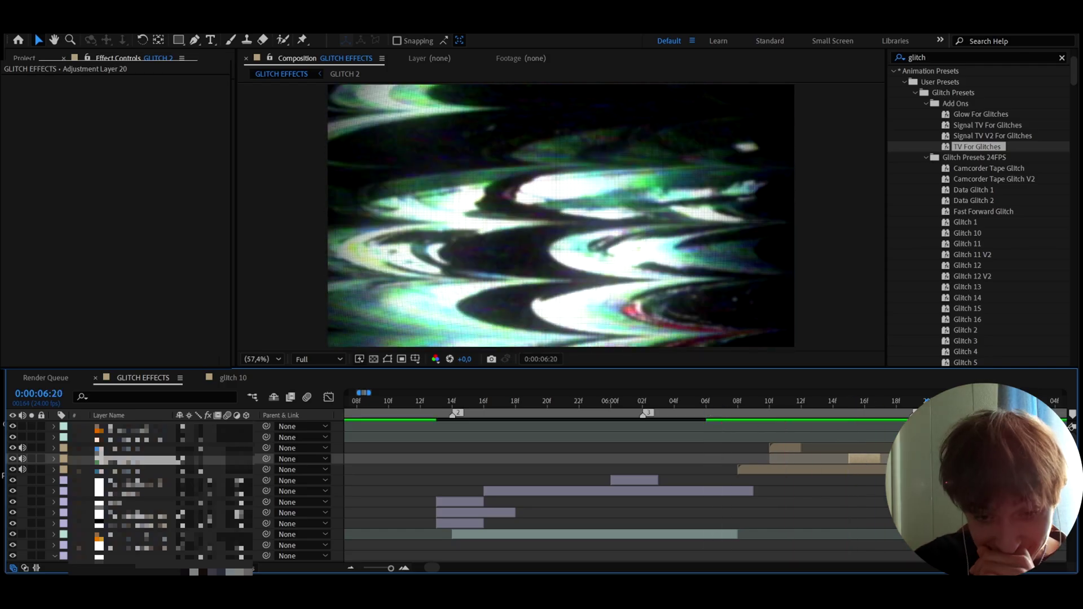
left_click_drag(899, 401, 872, 459)
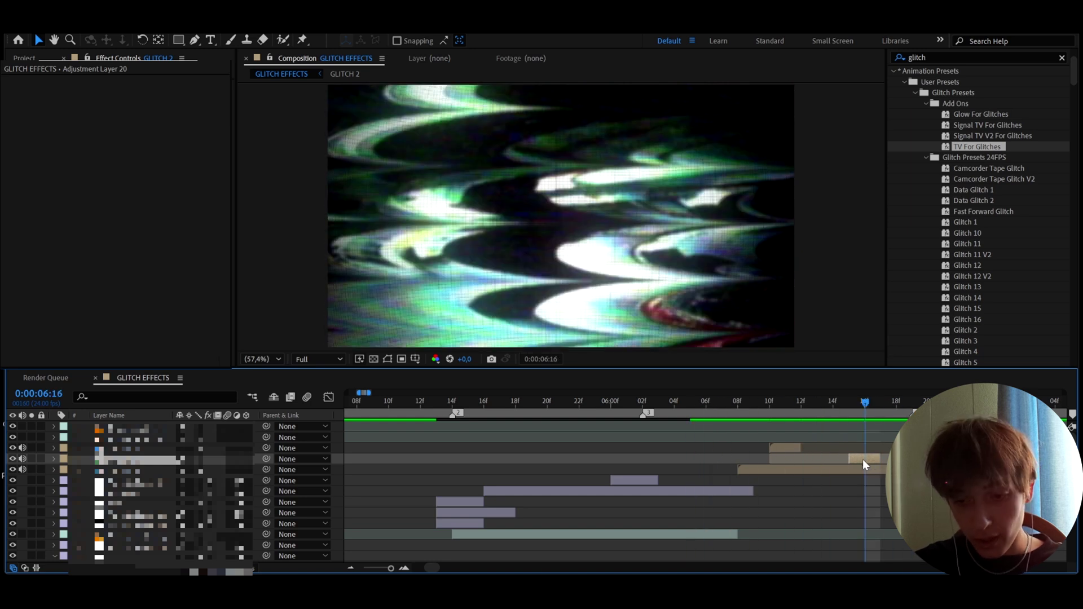
- Open the GLITCH 2 pre-comp, reveal the keyframes of the lower adjustment layer and scrub through its glitch animation
double_click(863, 459)
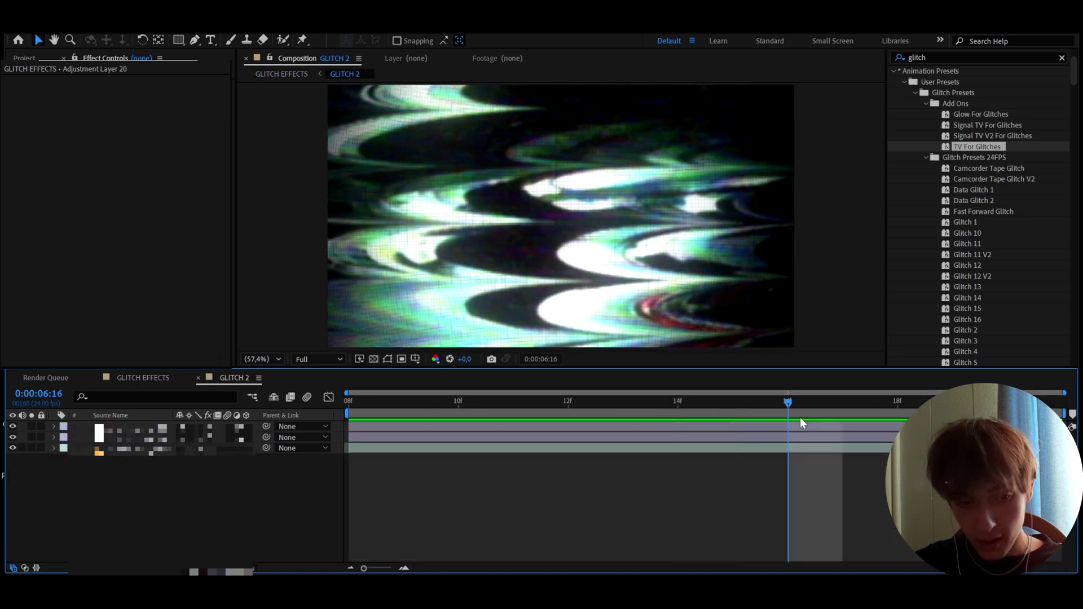
left_click(799, 423)
left_click(781, 441)
key("u")
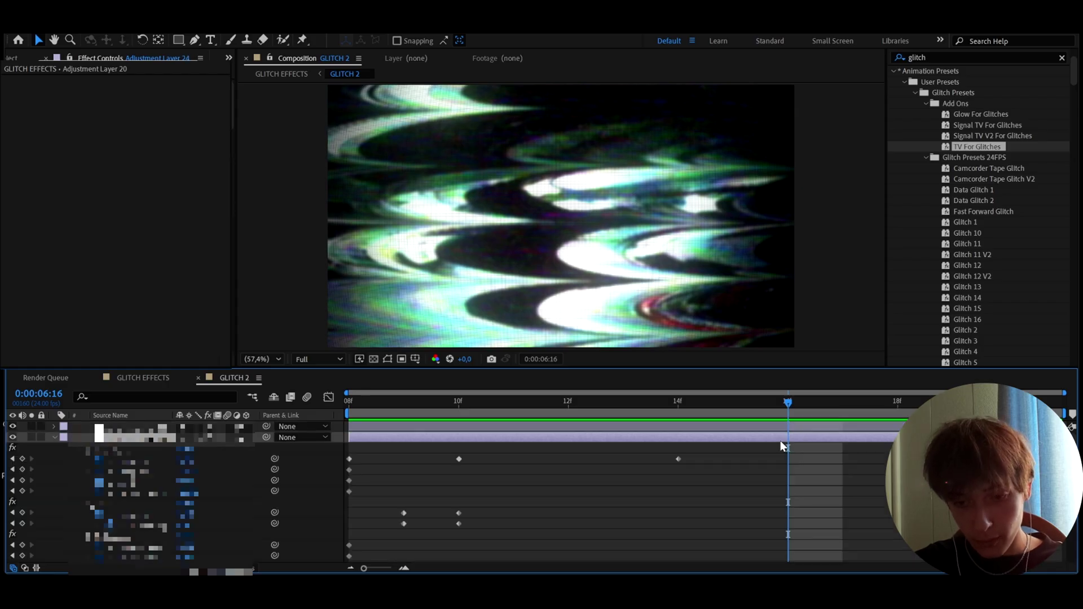
left_click(686, 403)
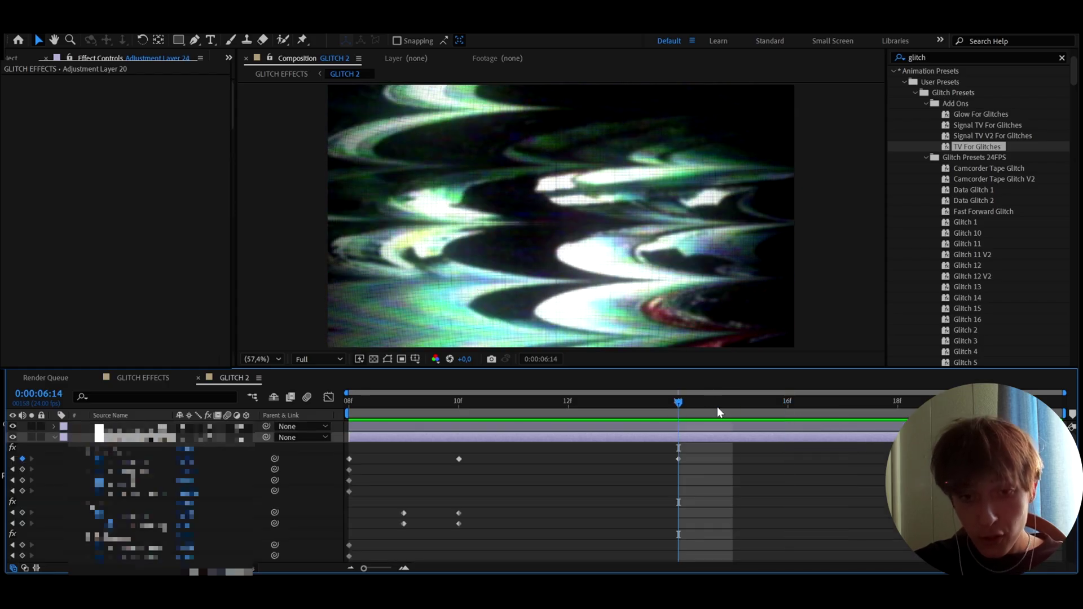
left_click_drag(718, 408, 1007, 433)
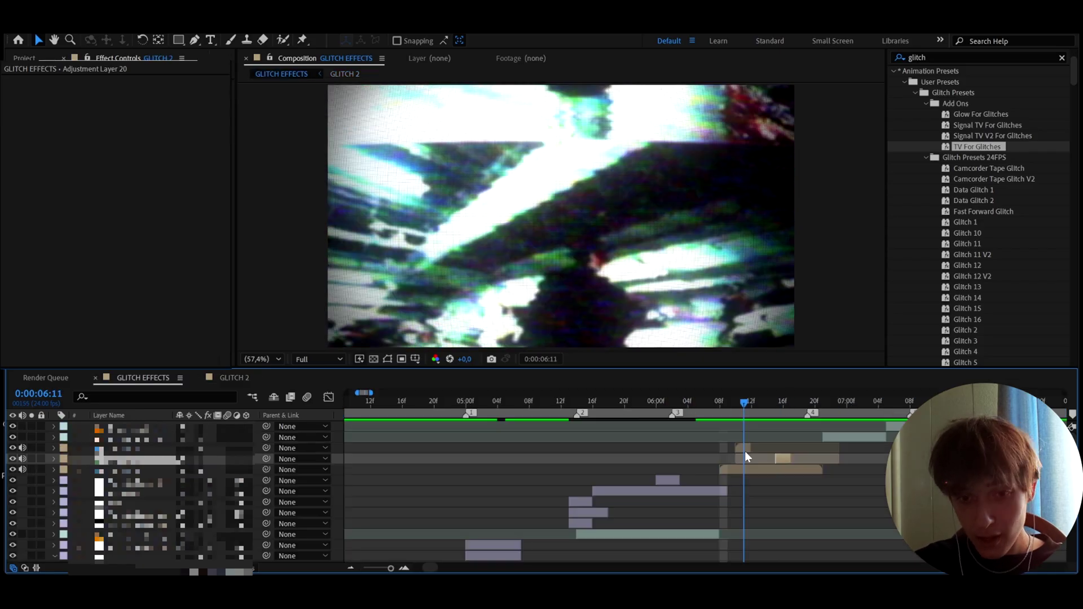
- In the GLITCH EFFECTS composition, add an adjustment layer above the next clip and apply the Glitch 6 preset at 0:00:06:19
left_click_drag(745, 451, 801, 435)
left_click(824, 437)
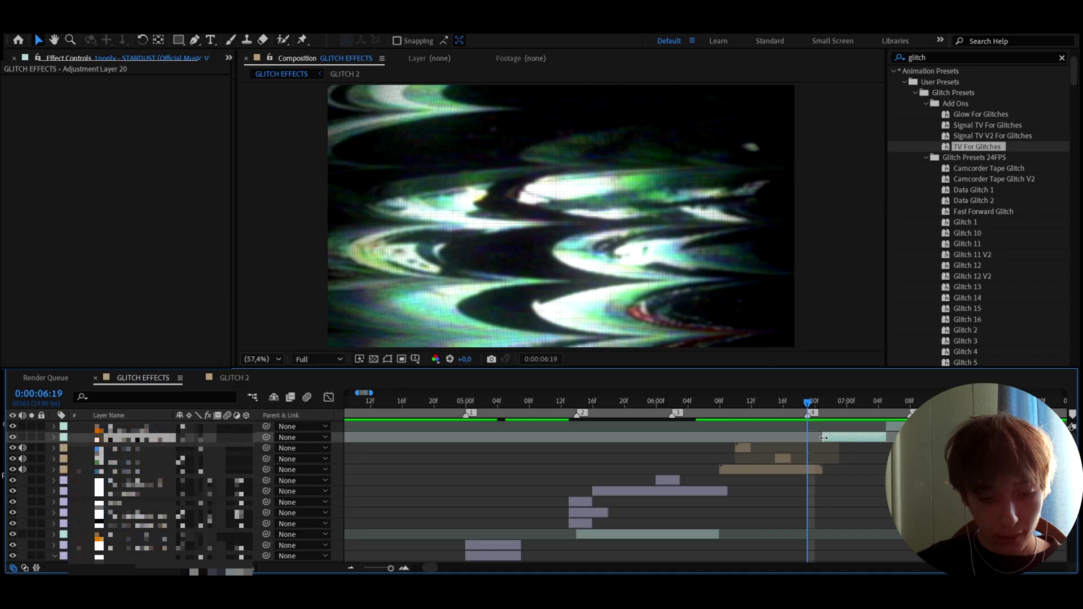
key("ctrl+alt+y")
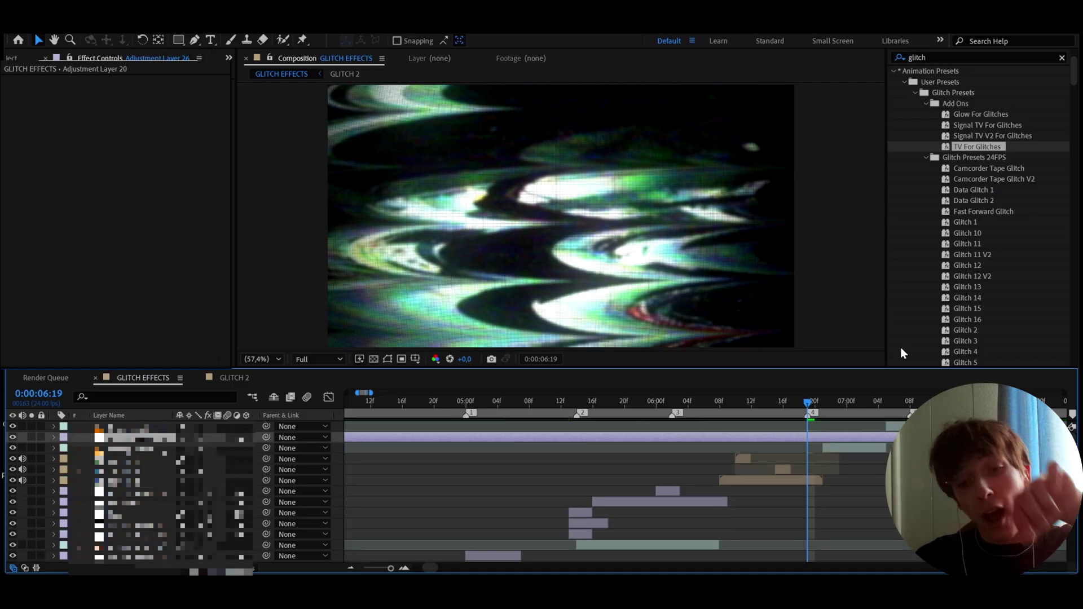
scroll(938, 305, "down", 2)
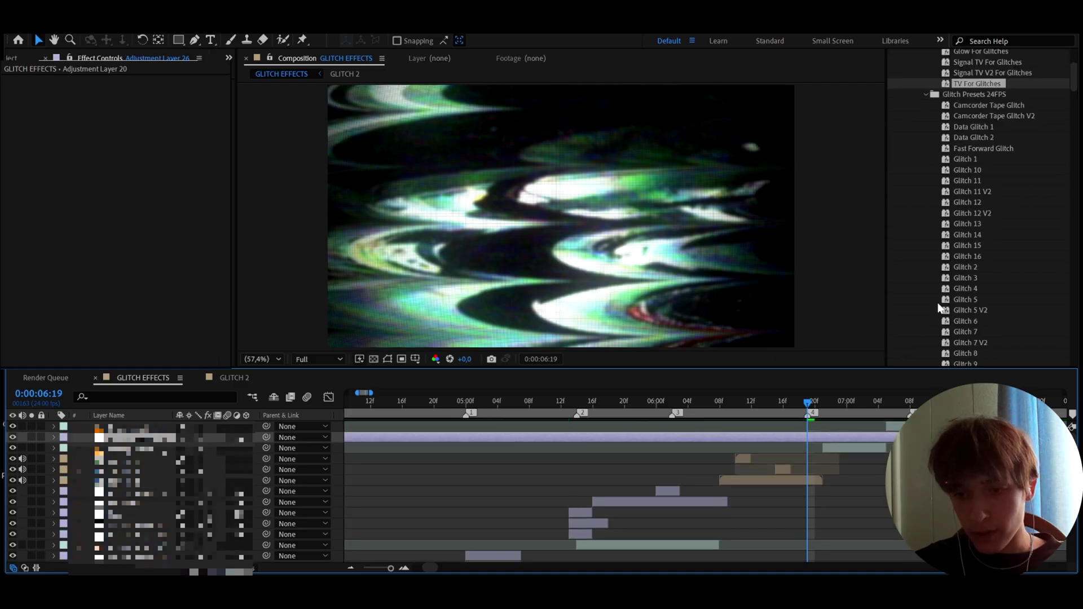
left_click_drag(958, 321, 962, 323)
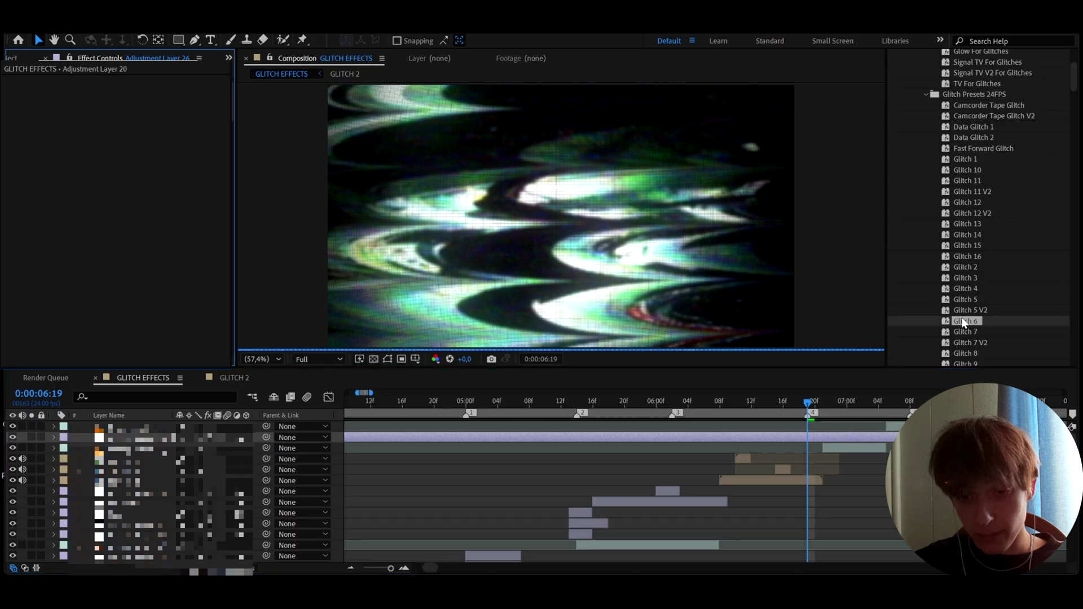
key("=")
key("=")
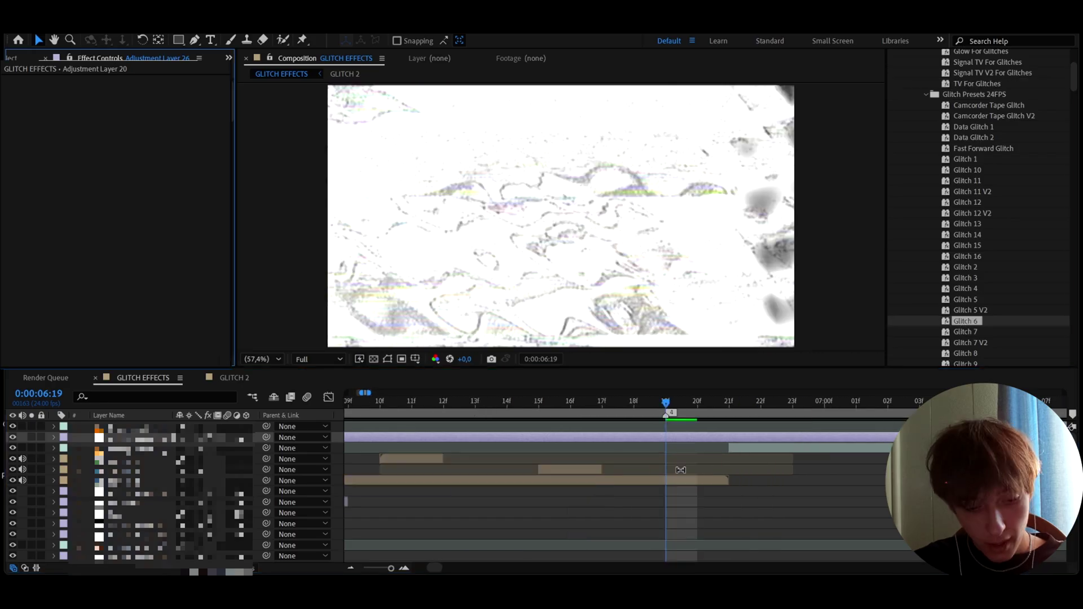
- Split the Glitch 6 adjustment layer at 0:00:06:19 and delete the part before it
key("ctrl+shift+d")
left_click(647, 442)
left_click(648, 446)
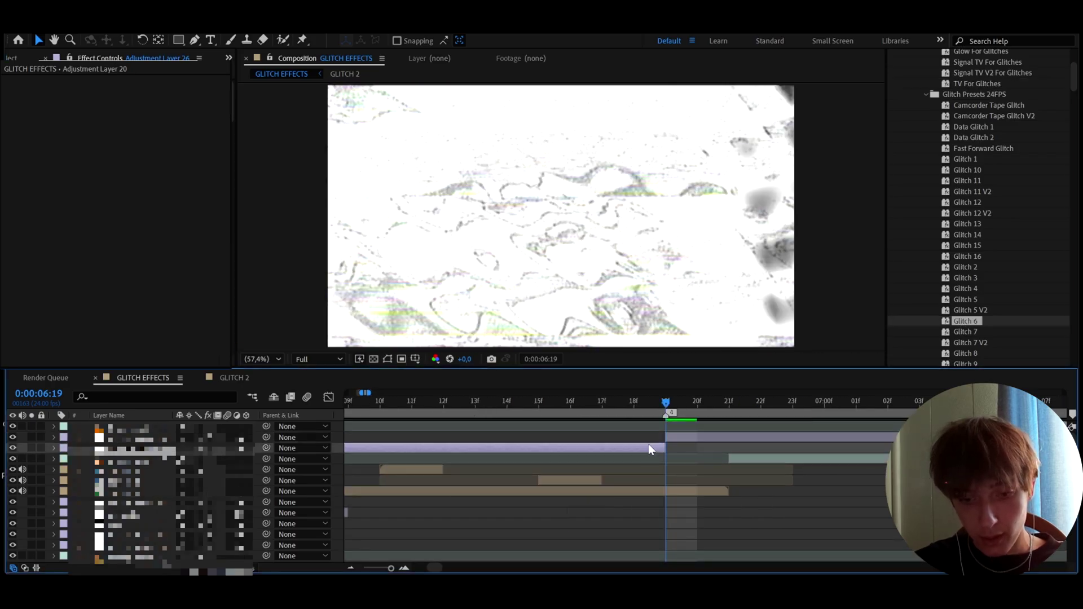
key("Delete")
- Reveal the Glitch 6 adjustment layer's keyframes, split it at 0:00:07:03 and delete the remainder
key("u")
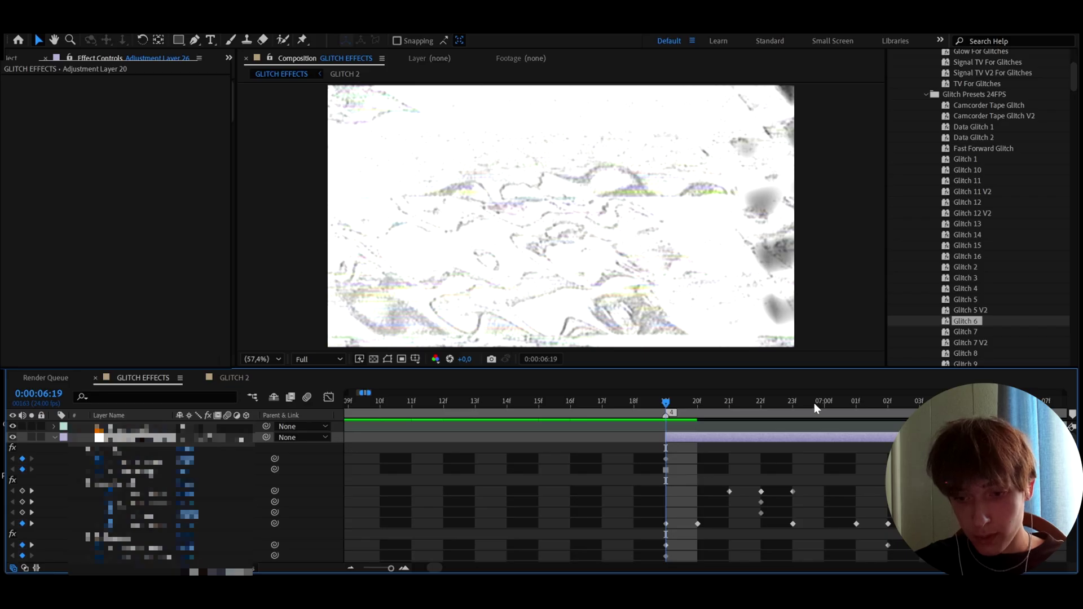
left_click_drag(824, 403, 887, 403)
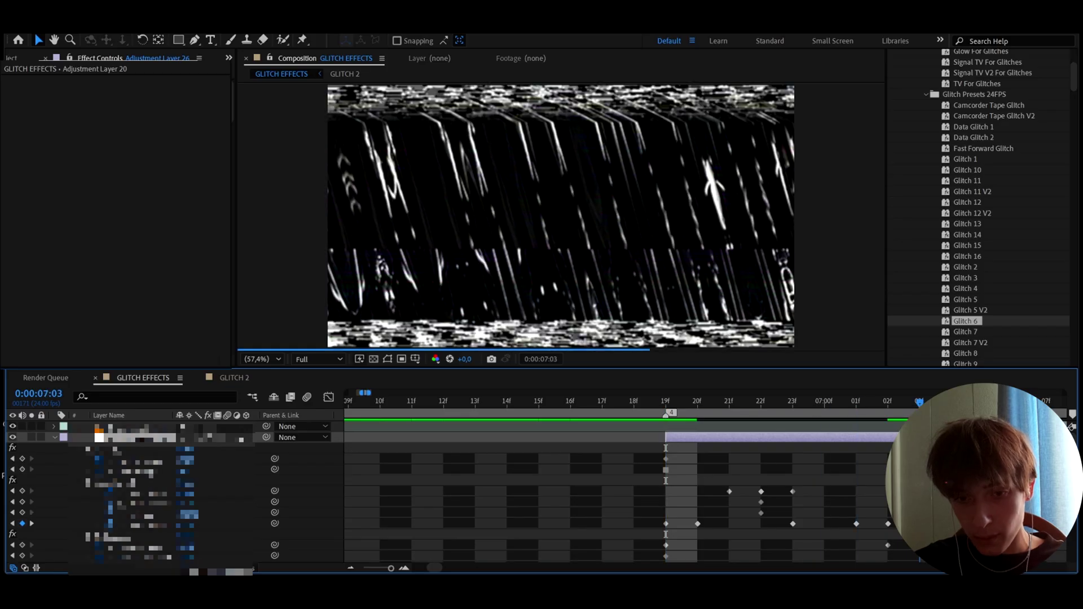
left_click(919, 403)
key("ctrl+shift+d")
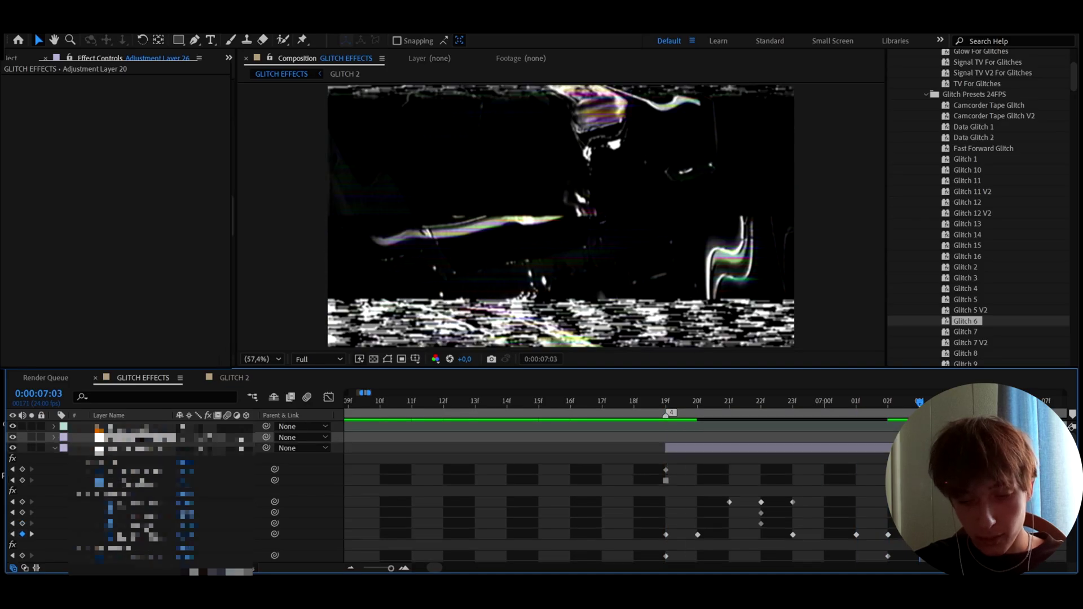
key("Delete")
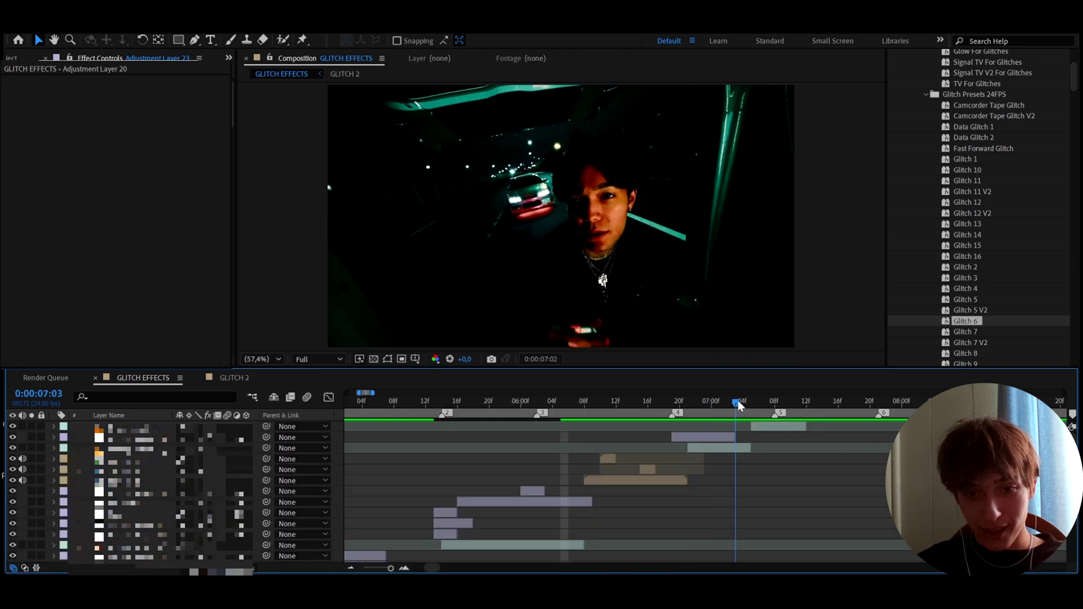
- Check the frames around the clip change at 0:00:07:05 and save the project
mouse_move(738, 401)
left_mouse_down()
mouse_move(754, 404)
mouse_move(646, 410)
mouse_move(760, 404)
mouse_move(627, 417)
mouse_move(751, 402)
left_mouse_up()
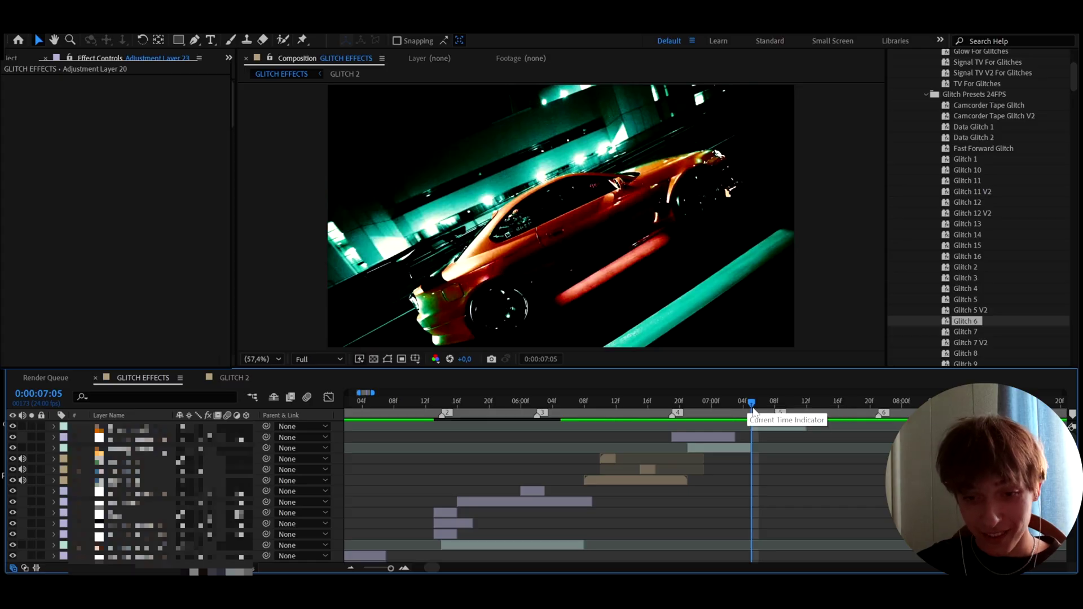
key("Page_Up")
key("Page_Down")
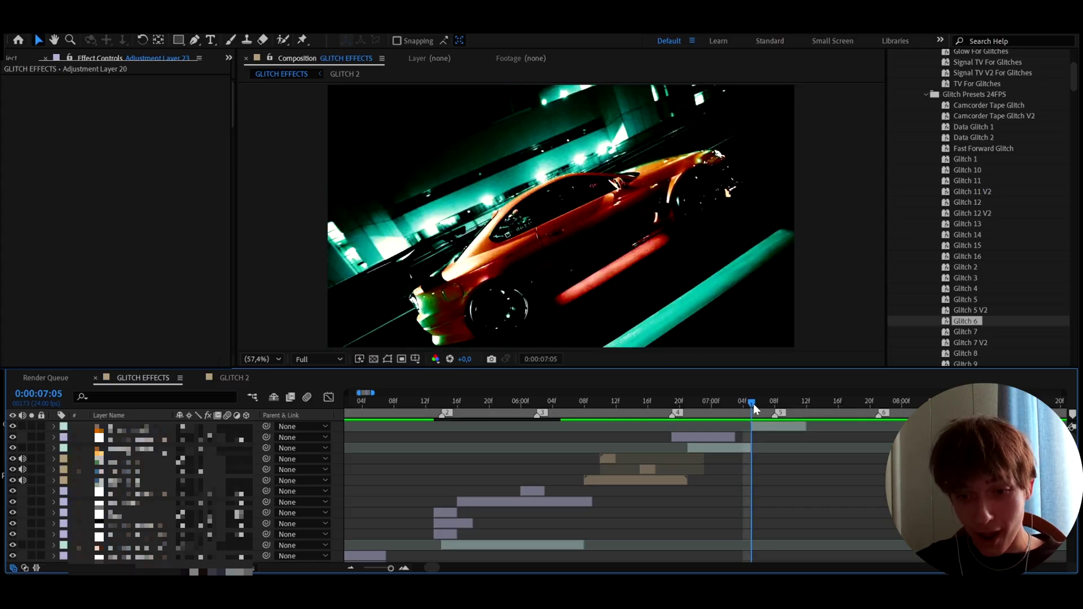
key("ctrl+s")
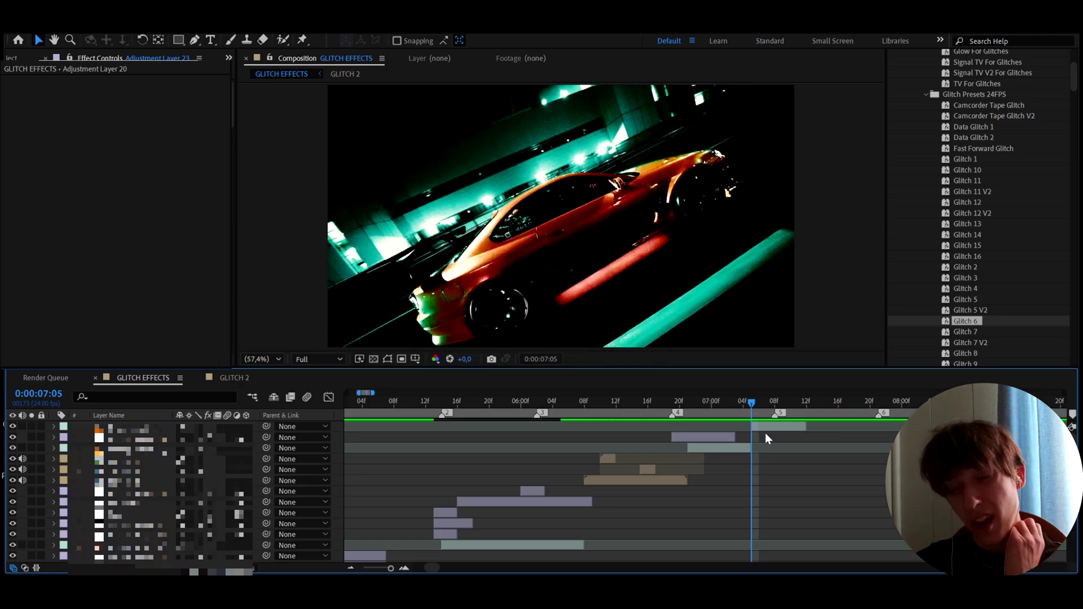
- Add an adjustment layer above the car clip, apply the Glitch 10 preset, trim its start to 0:00:07:05 and preview
left_click(774, 426)
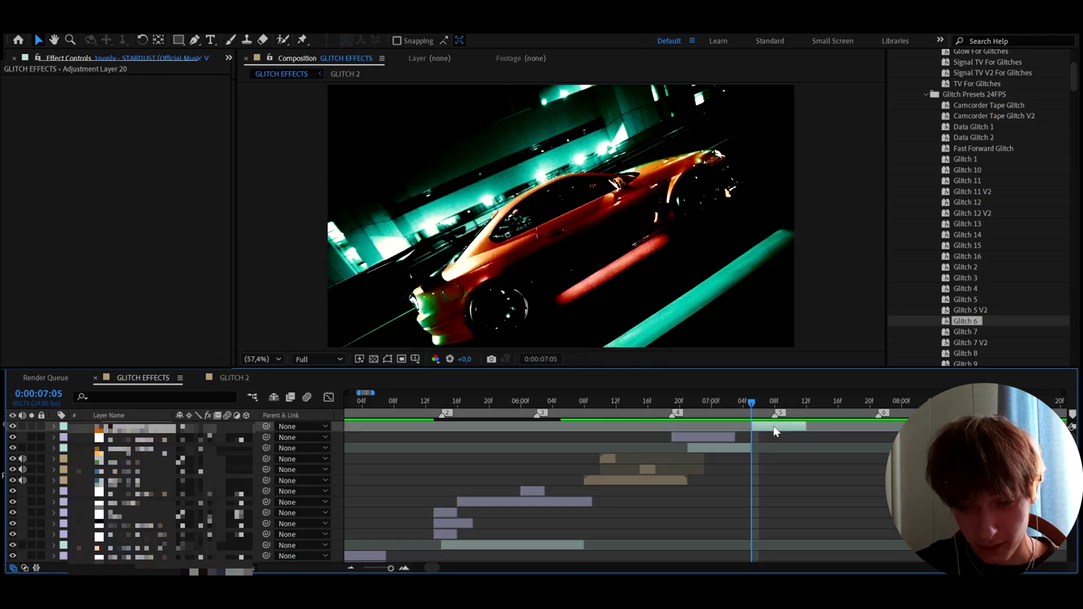
key("ctrl+alt+y")
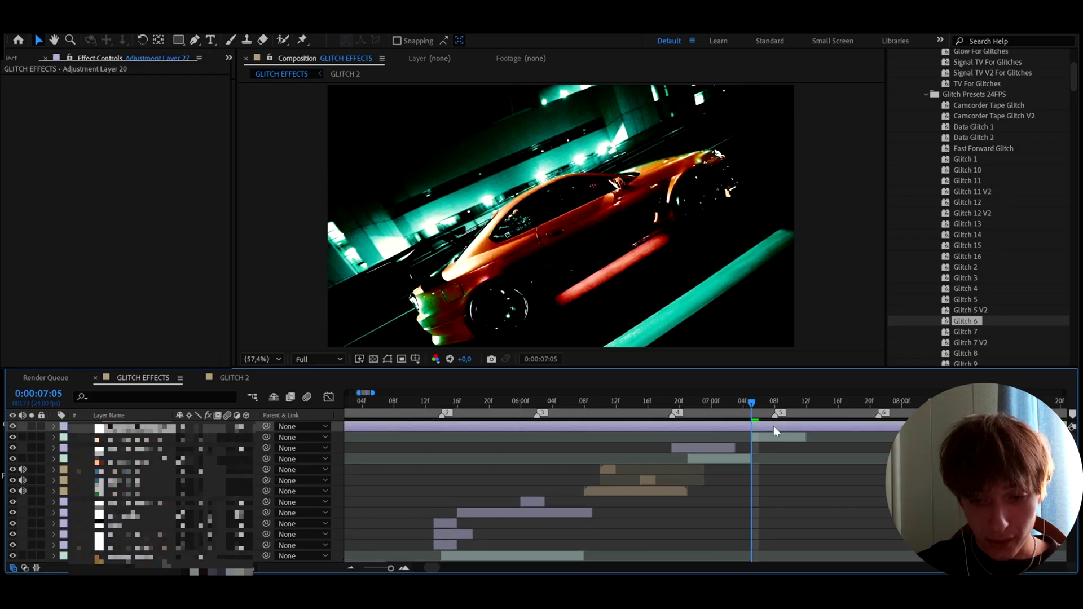
double_click(970, 171)
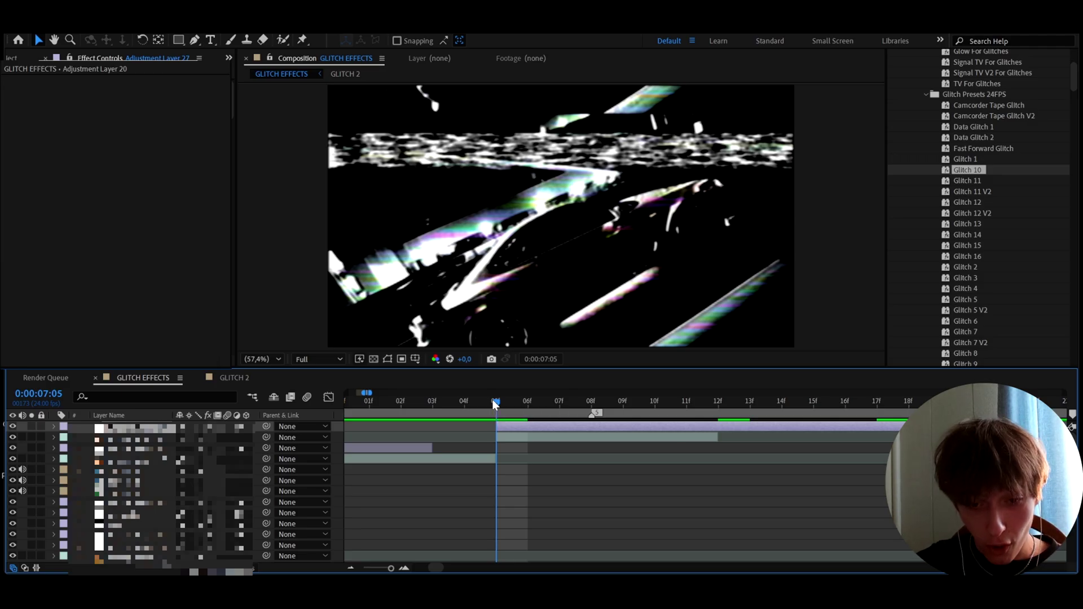
left_click(519, 402)
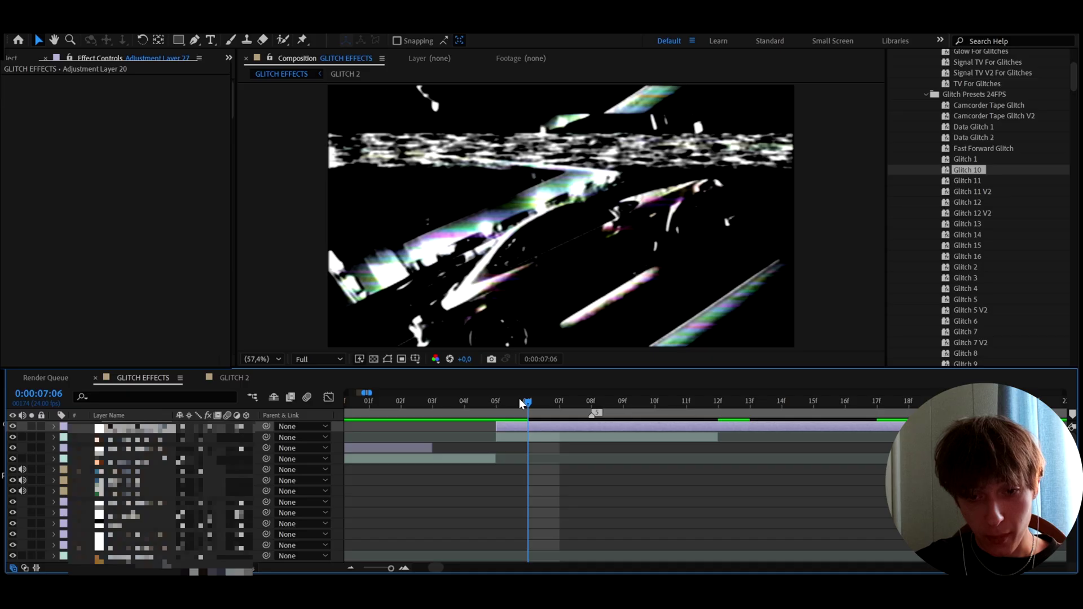
key("space")
- Duplicate the car clip and move the copy to start at 0:00:07:12, where the original ends
left_click(665, 440)
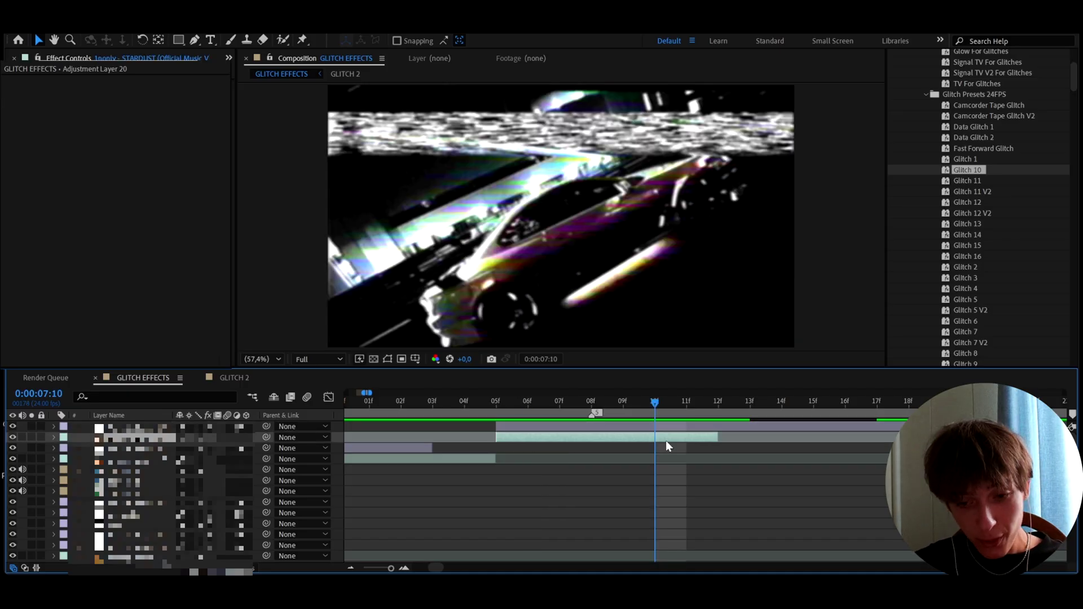
key("ctrl+d")
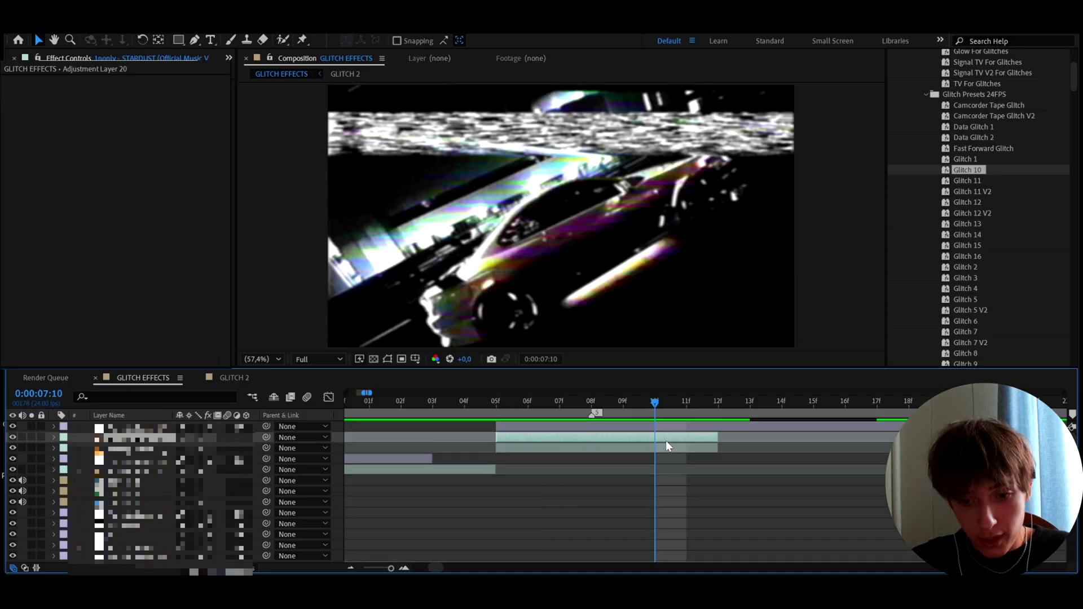
left_click_drag(668, 446, 849, 451)
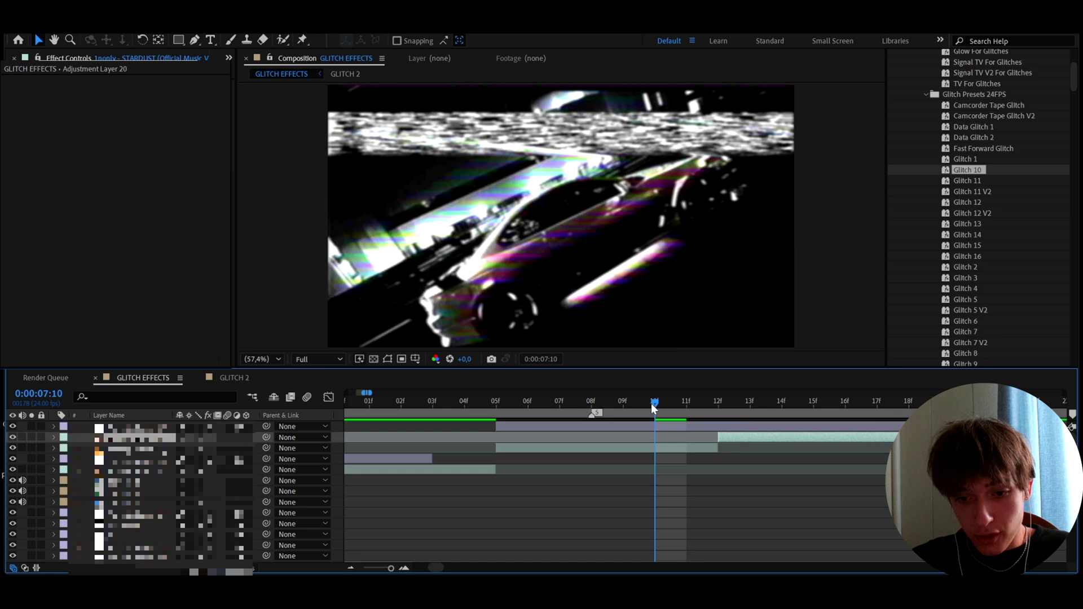
- Pre-compose both car clips and the Glitch 10 adjustment layer into a composition named "glitch 10"
left_click_drag(651, 404, 496, 401)
left_click_drag(83, 446, 131, 423)
right_click(130, 421)
left_click(179, 351)
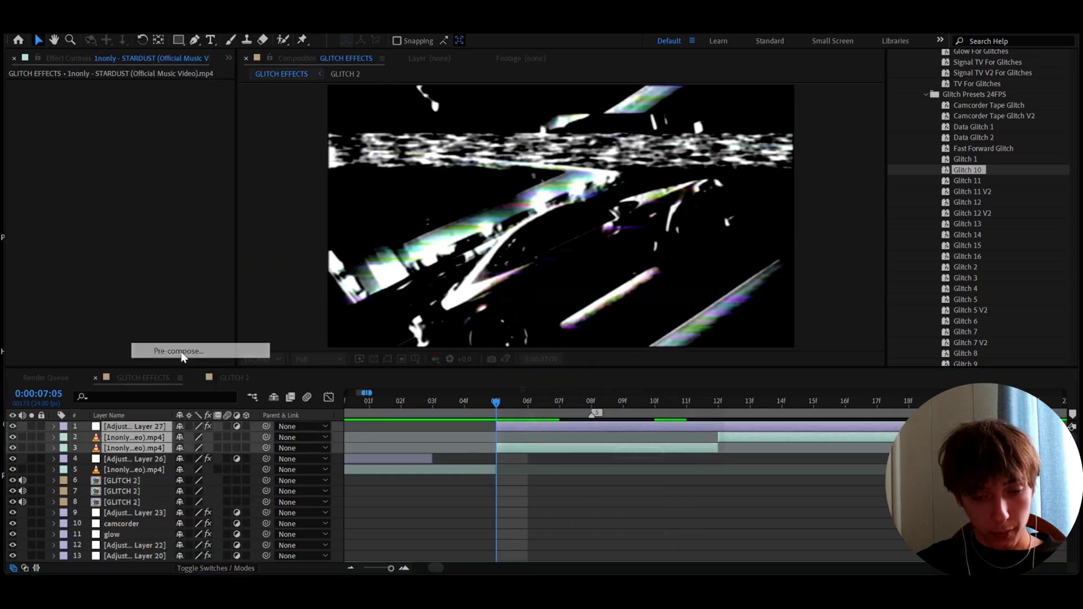
type("glitch 10")
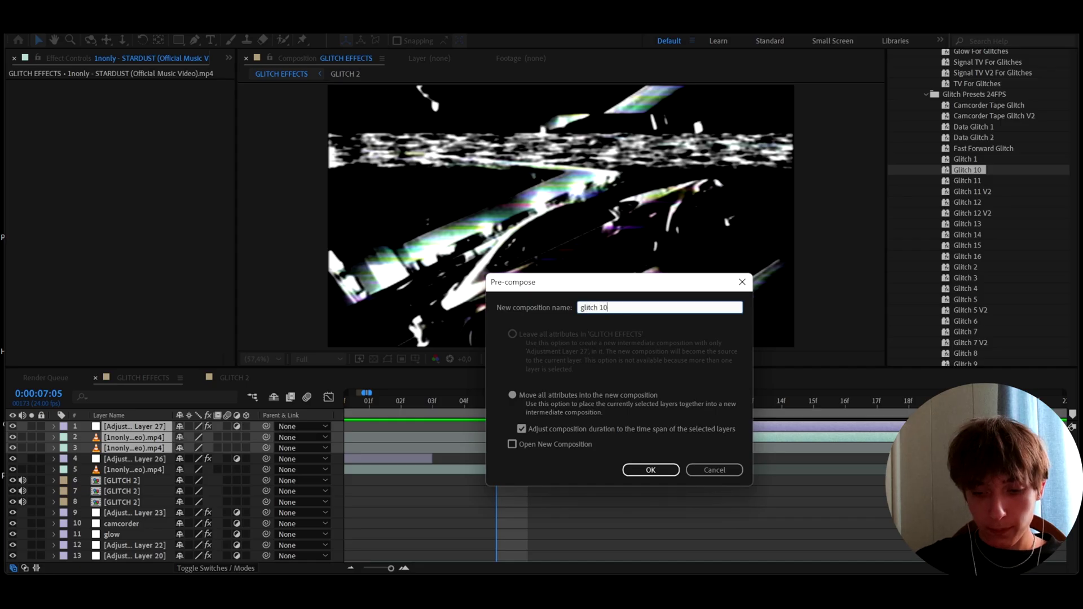
key("Return")
- Duplicate the glitch 10 layer, start the copy at 0:00:07:07, cut it off at 0:00:07:09 and review from 0:00:07:05
left_click_drag(513, 405, 557, 401)
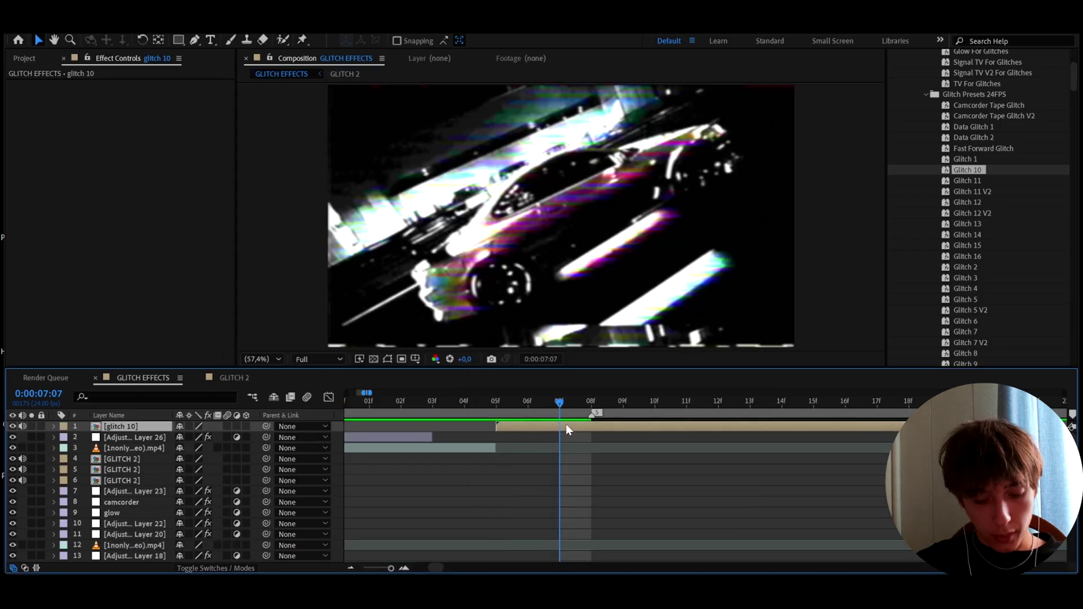
key("ctrl+shift+d")
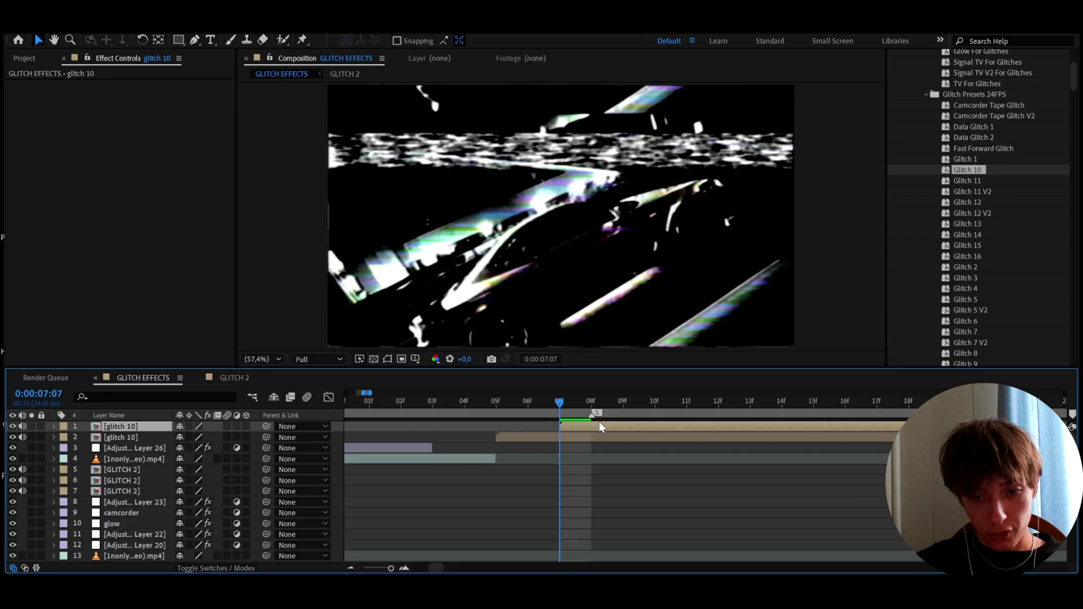
left_click(622, 401)
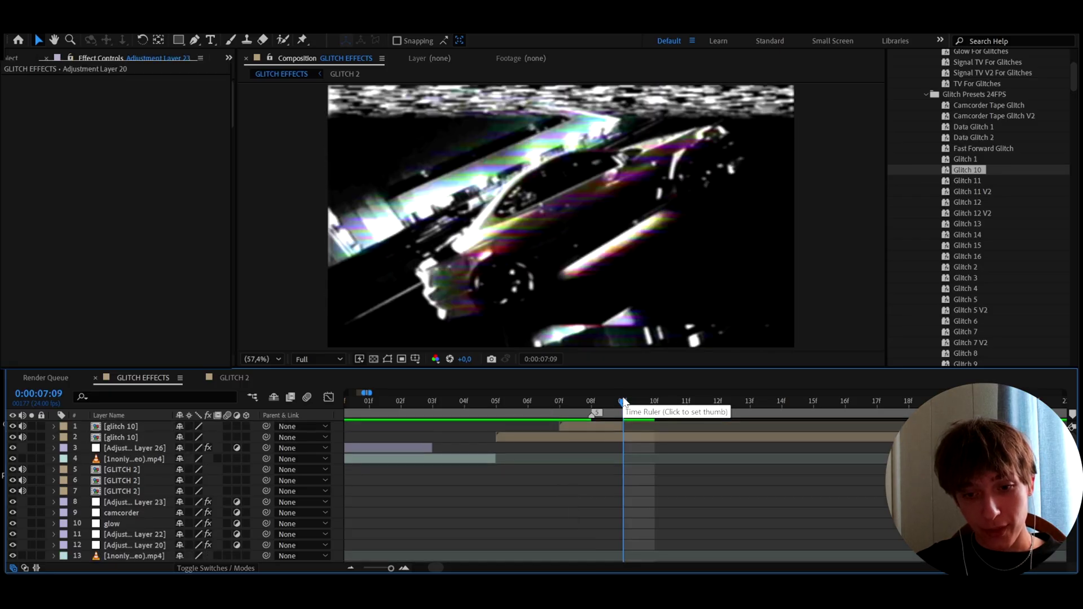
left_click_drag(581, 402, 479, 418)
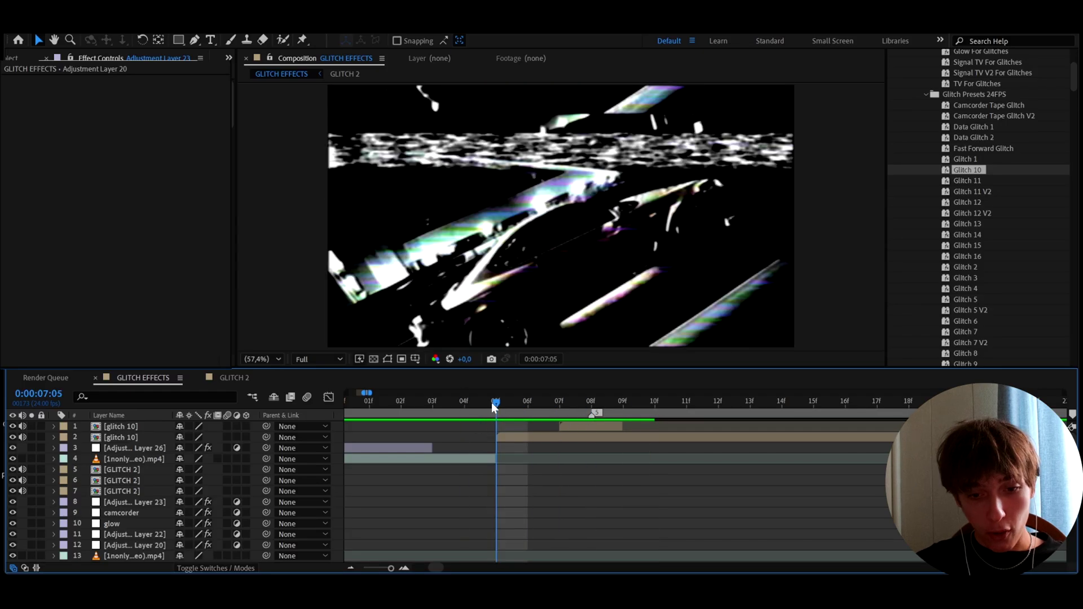
- Inside the glitch 10 pre-comp, add a text layer reading "GLITCH" between the adjustment layer and the clips
double_click(518, 438)
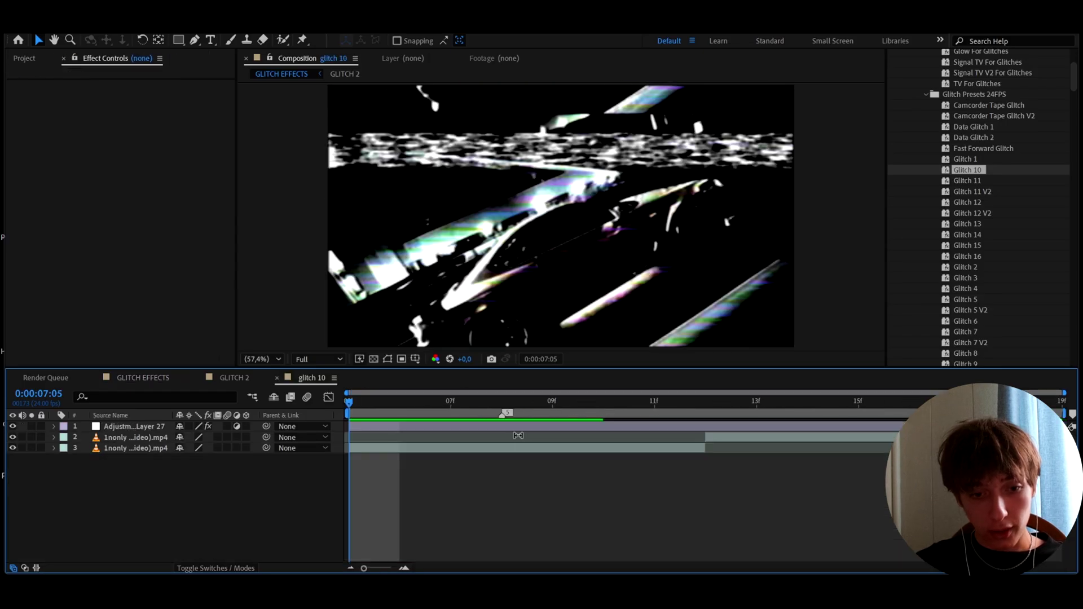
left_click(747, 438)
key("ctrl+t")
left_click(503, 204)
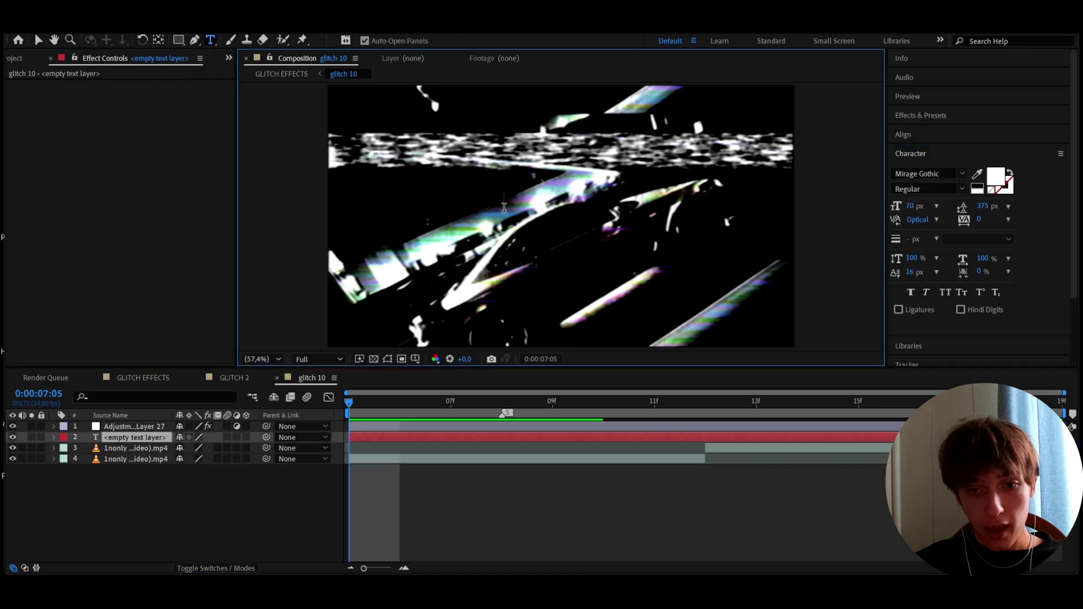
type("GLITCH")
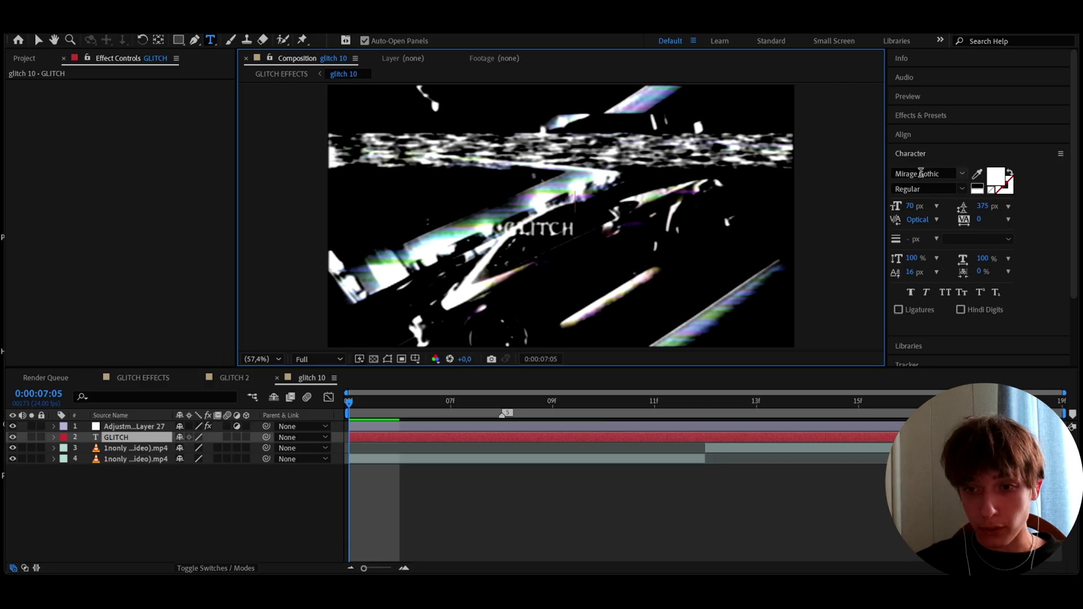
- Center the GLITCH text layer horizontally and vertically in the composition
left_click(903, 134)
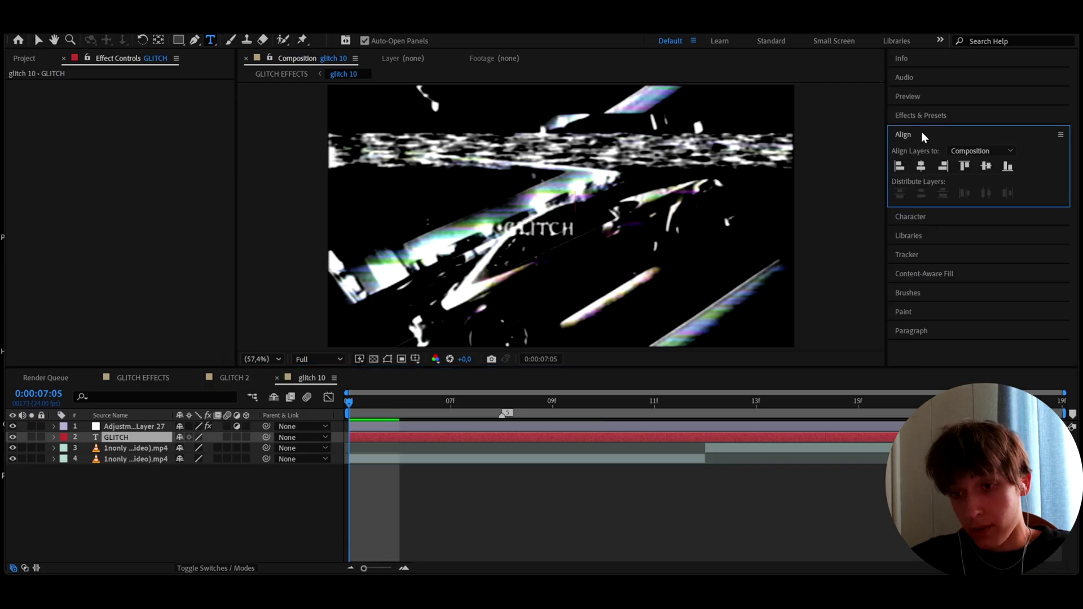
left_click(920, 168)
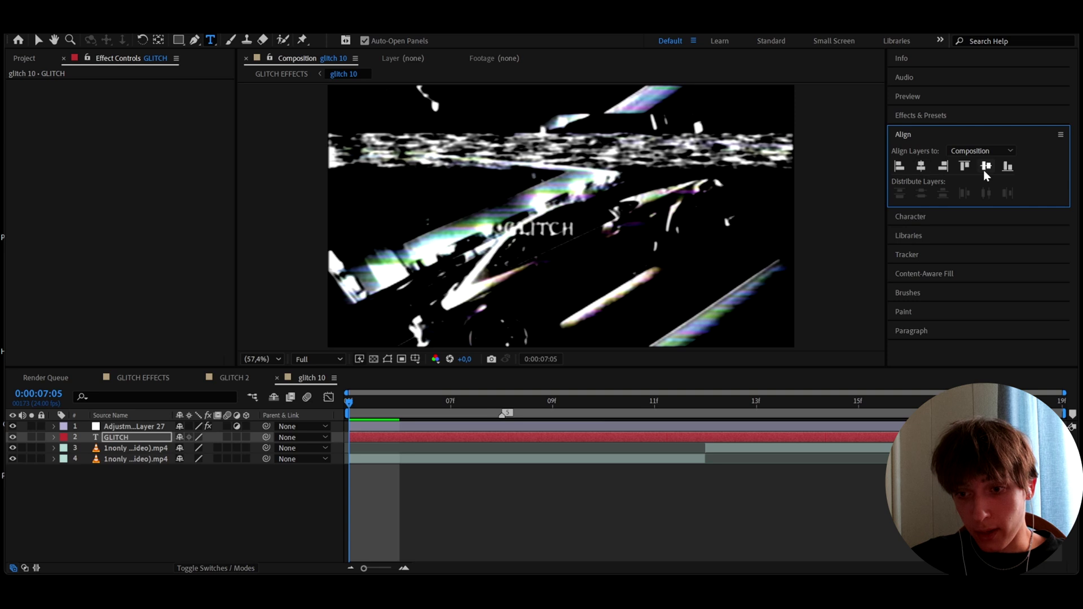
left_click(986, 167)
- Return to the GLITCH EFFECTS composition and scrub through the glitch 10 section to check the glitched text
left_click(143, 377)
left_click(717, 402)
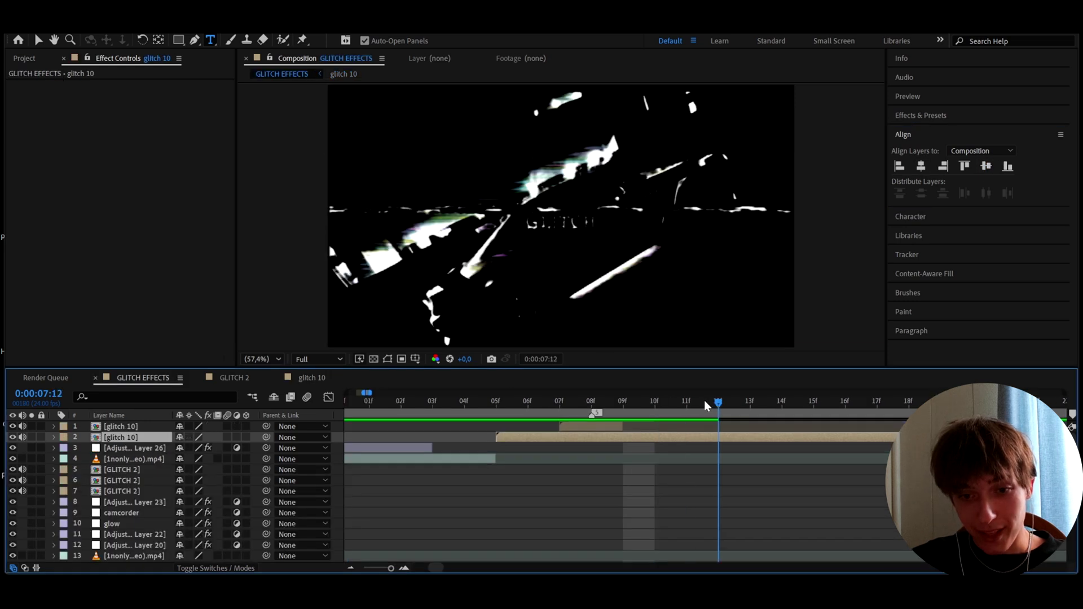
left_click_drag(705, 402, 730, 406)
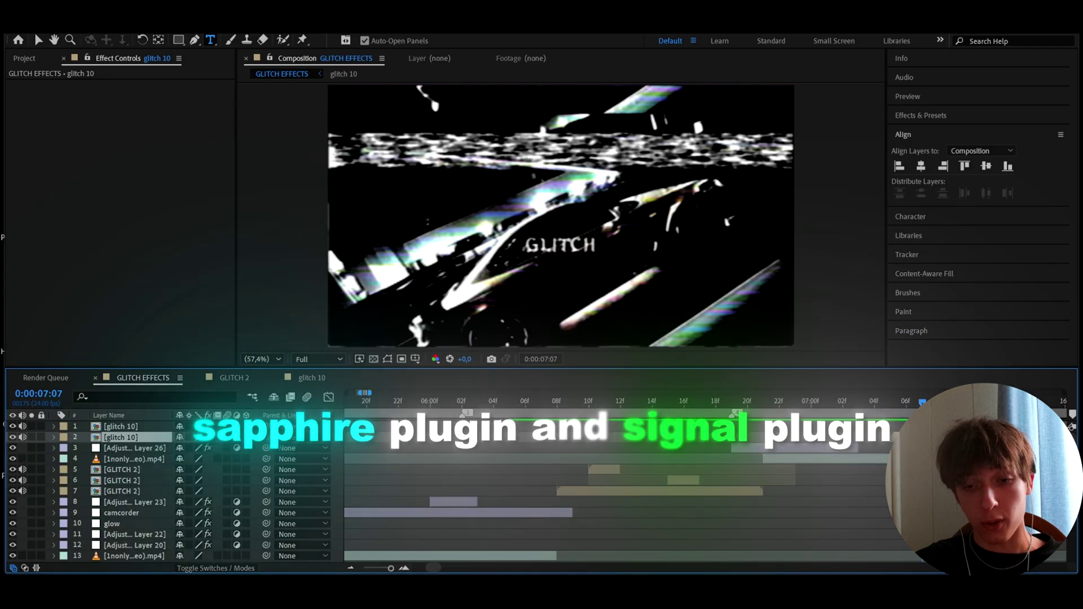
scroll(705, 488, "right", 3)
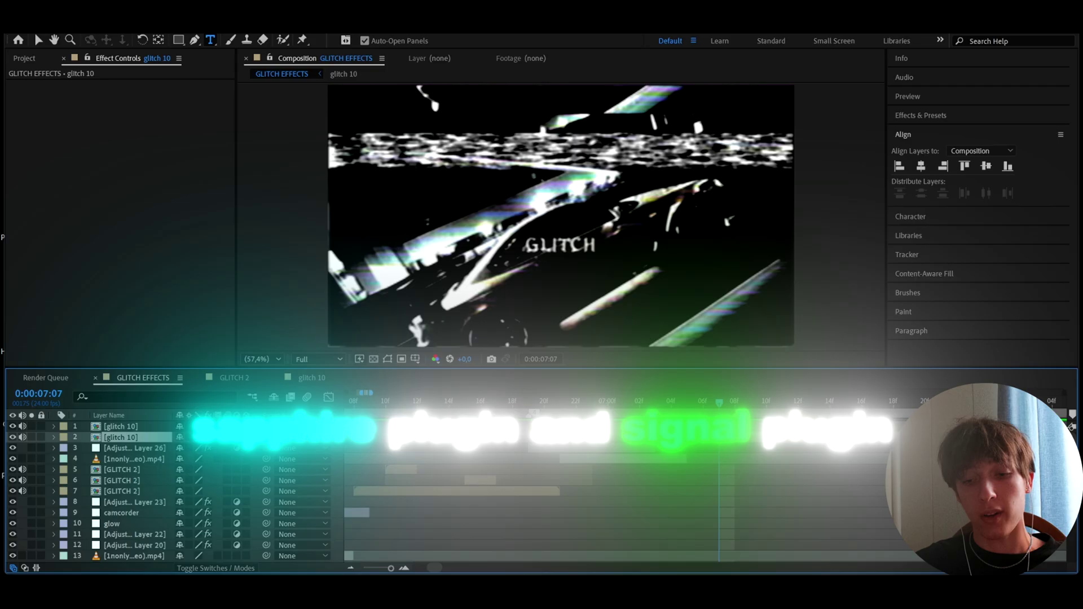
left_click(466, 402)
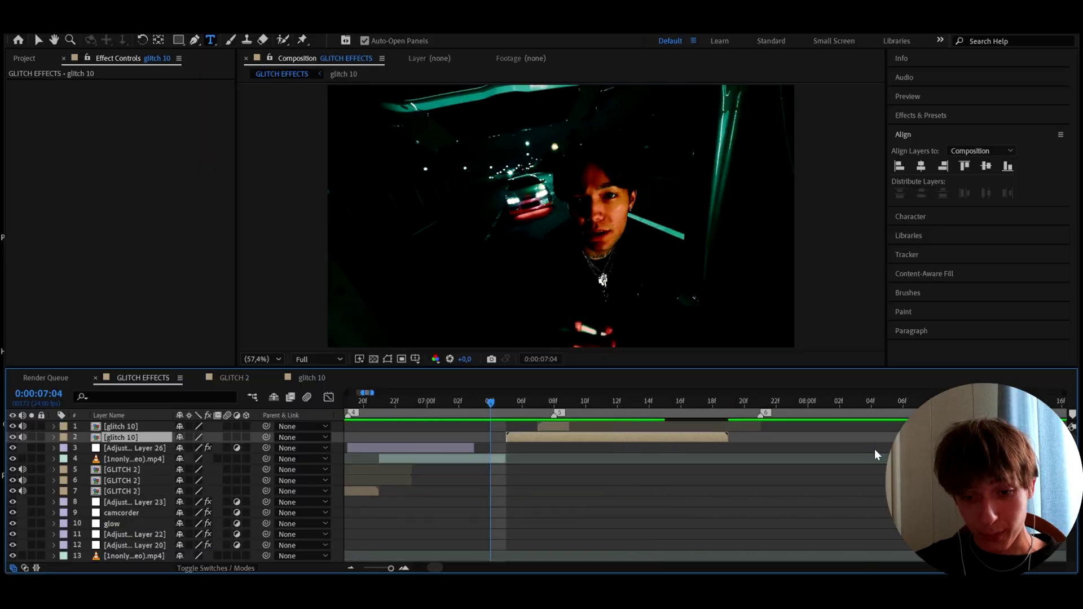
left_click_drag(491, 438, 537, 437)
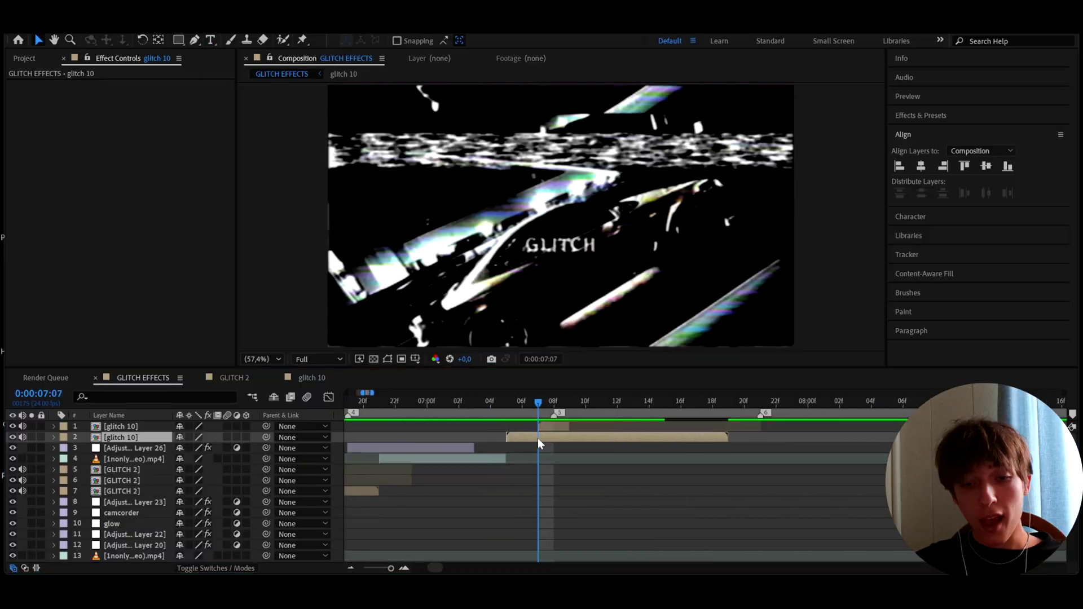